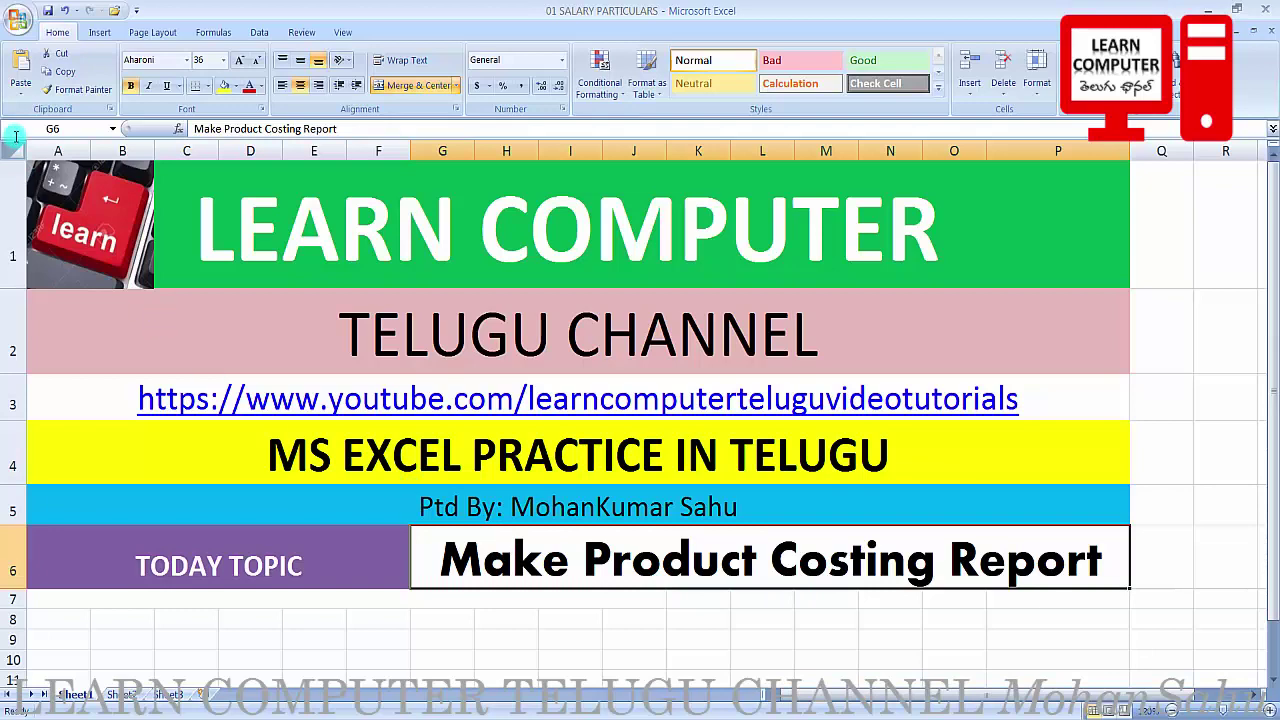
Step: Create a new blank workbook (Book1) from the Office menu's New command
left_click(20, 14)
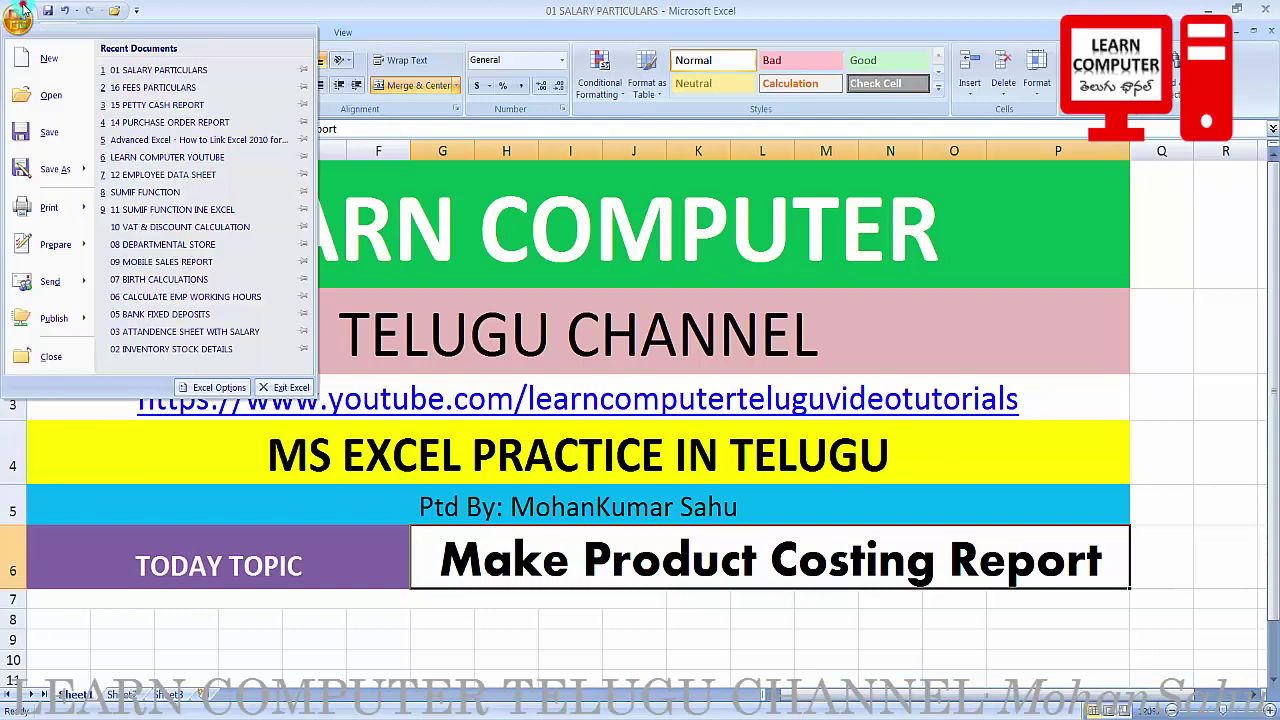
left_click(52, 60)
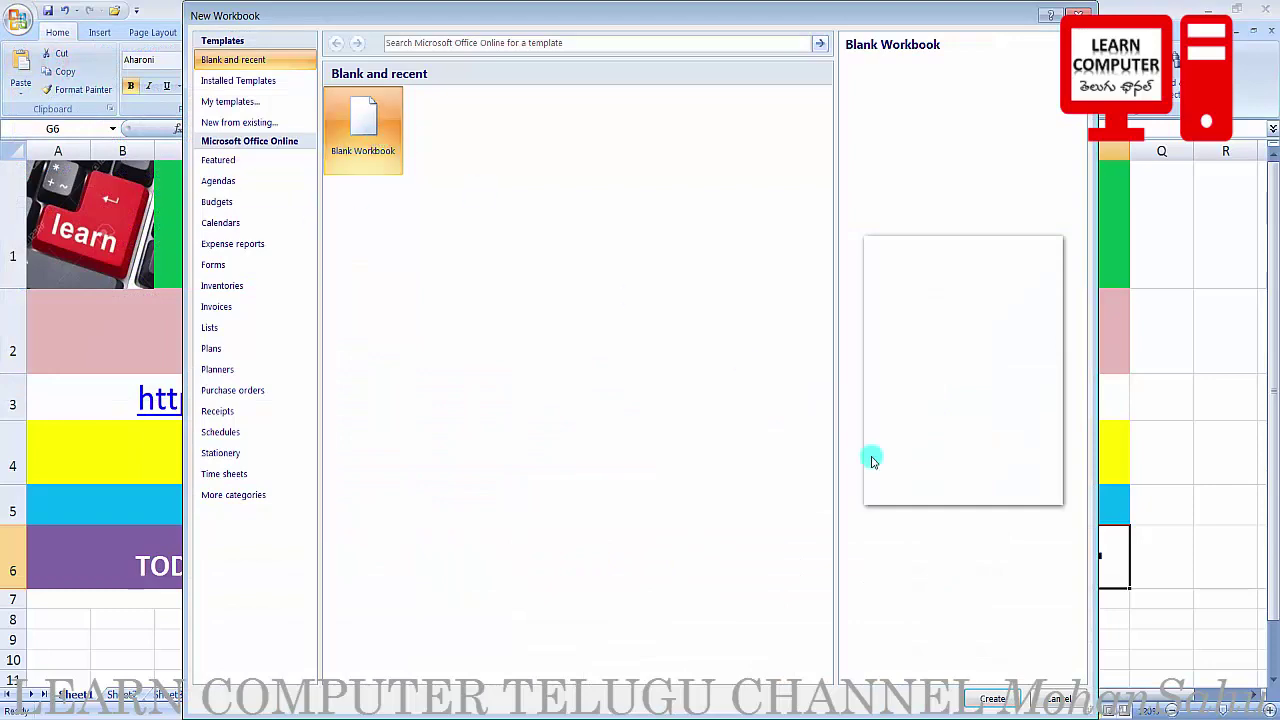
left_click(993, 698)
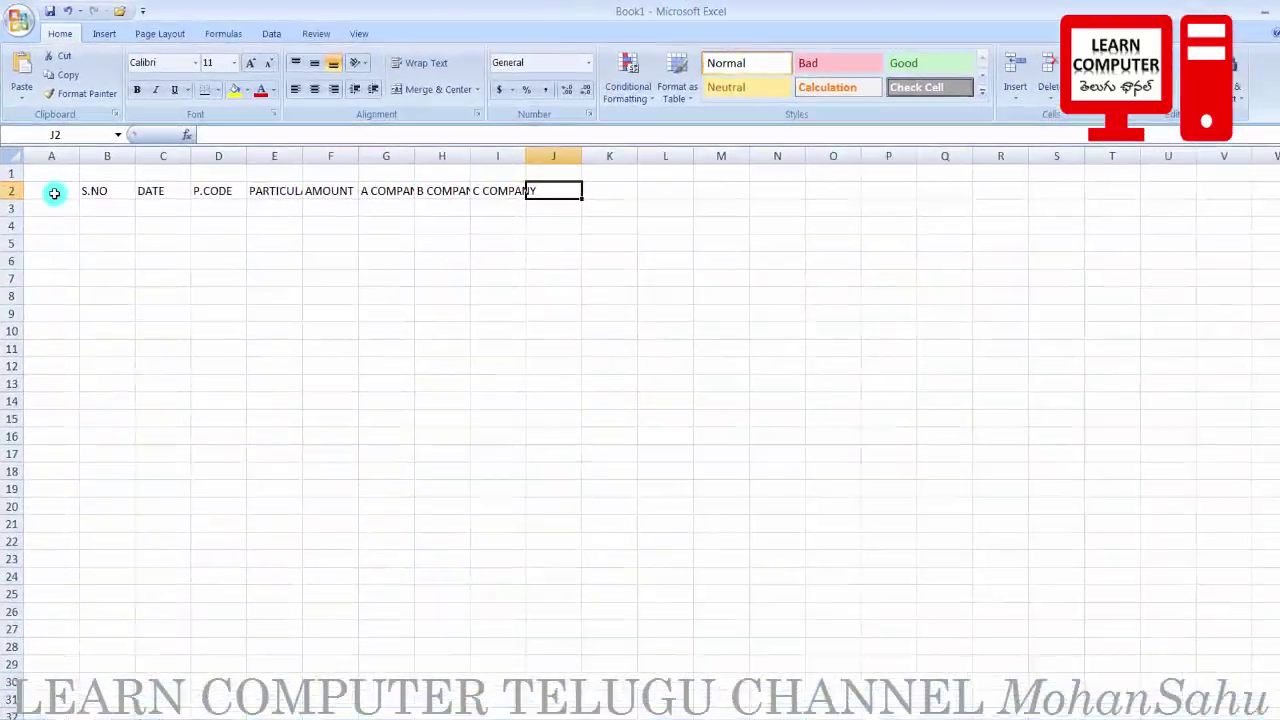
Step: Set the B2:I2 headings to font size 12 and autofit columns B–I to fit them
left_click_drag(99, 206, 555, 213)
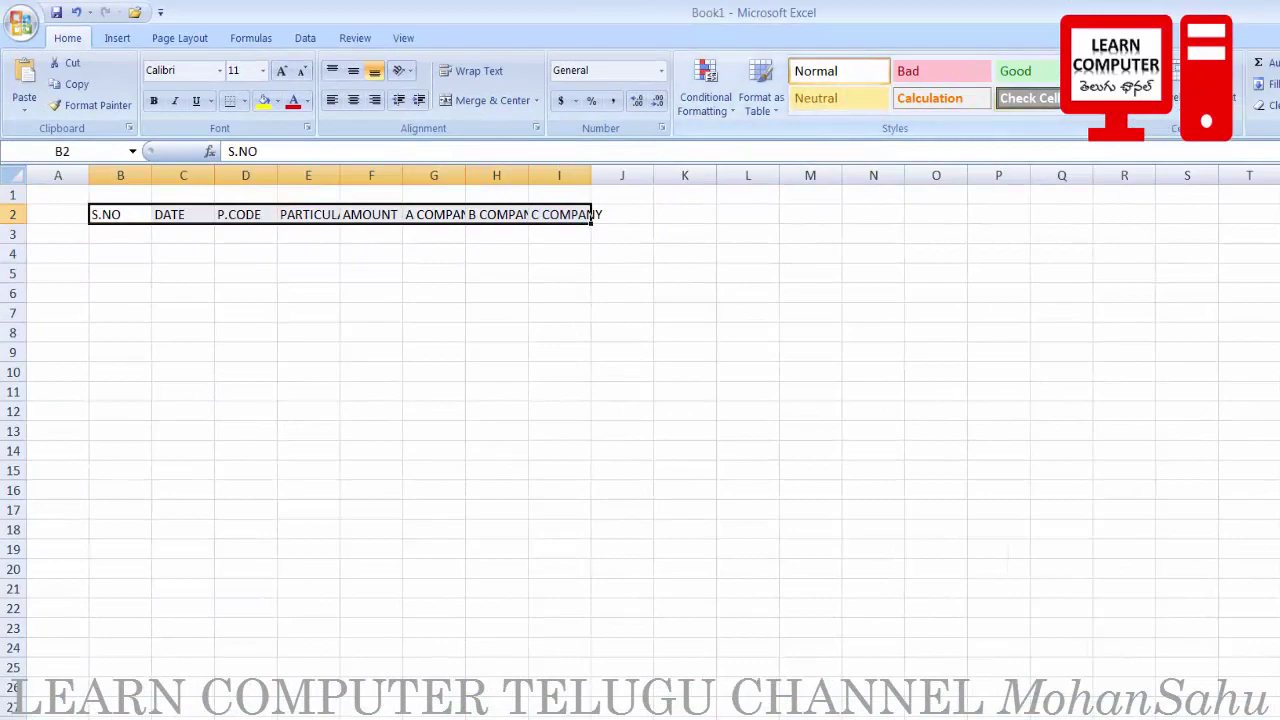
left_click(1222, 105)
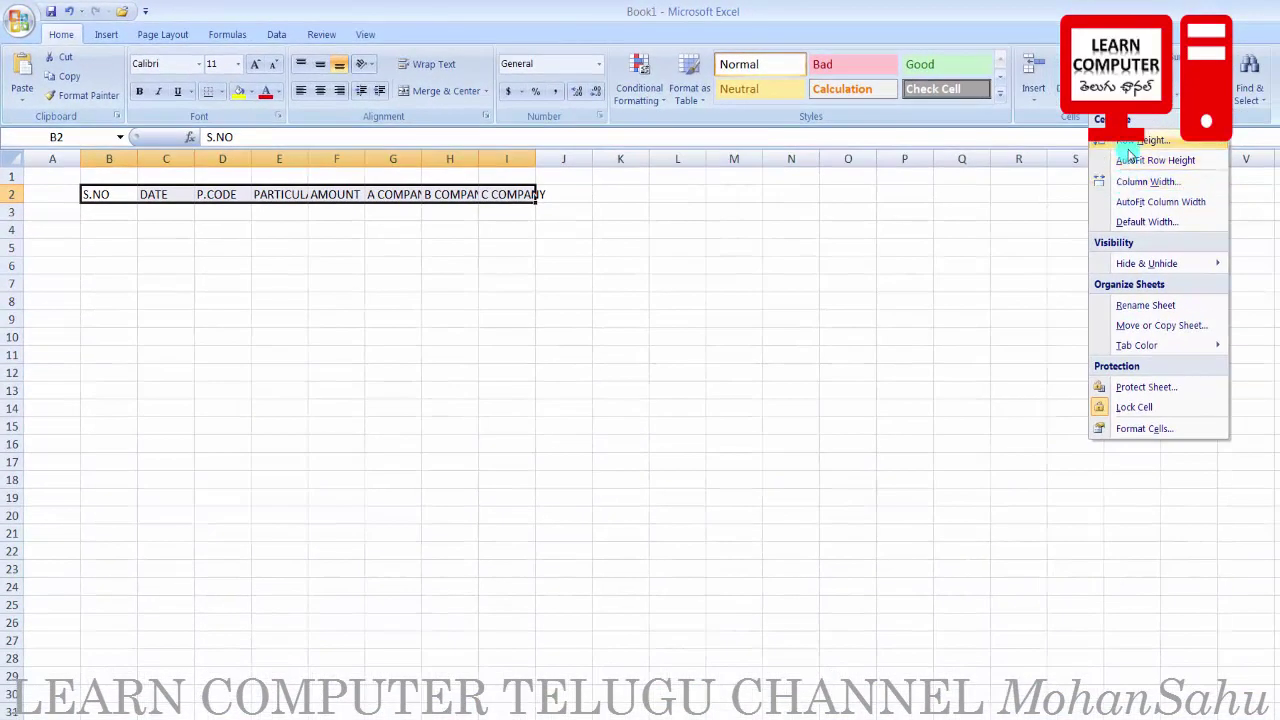
left_click(1128, 205)
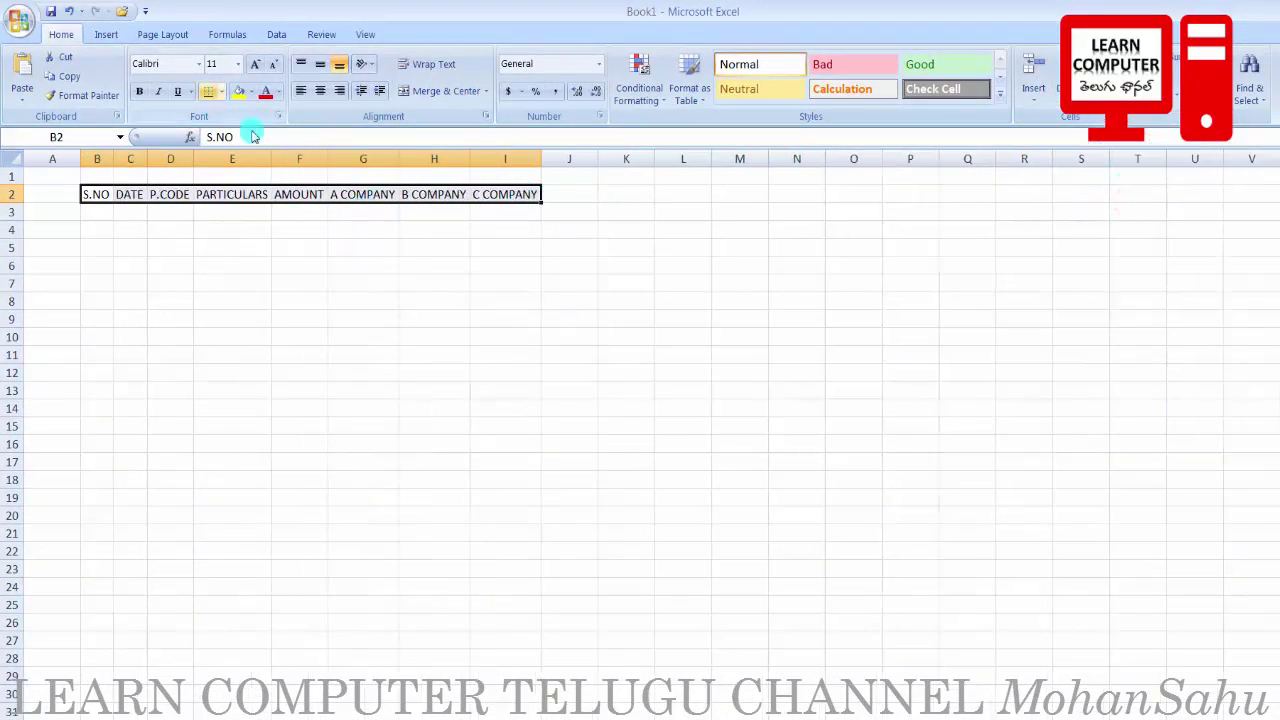
left_click(239, 64)
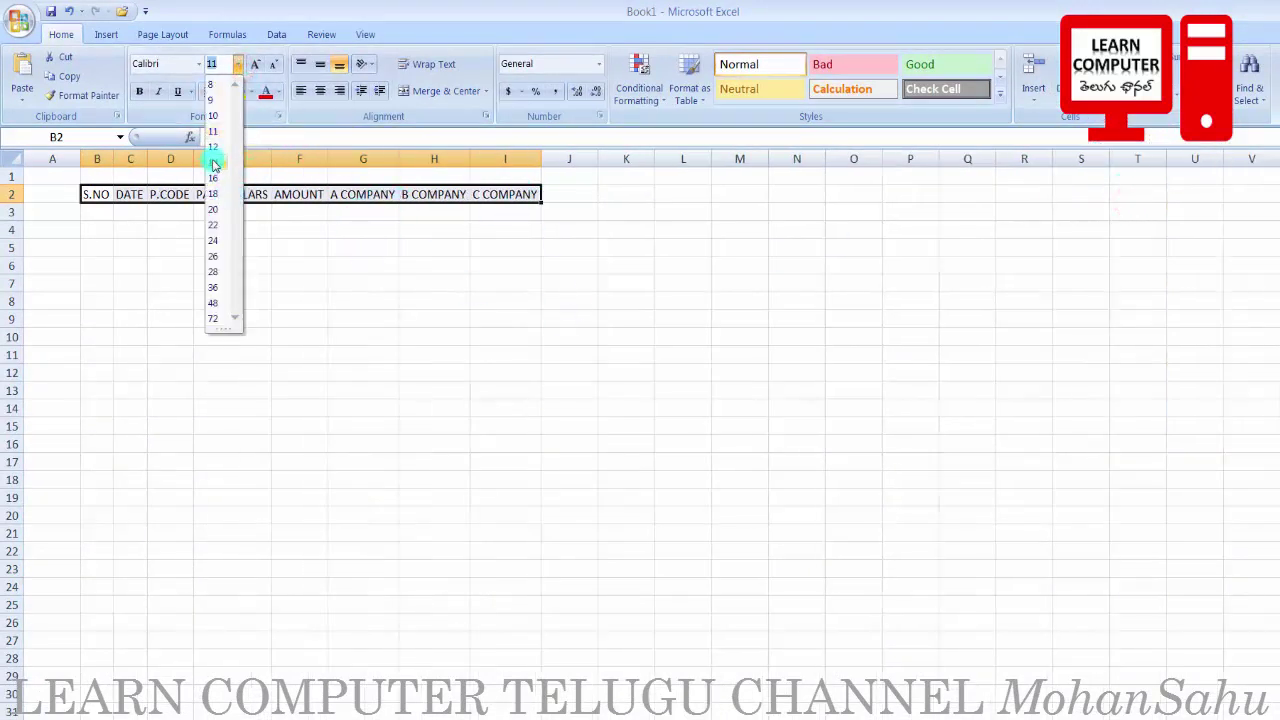
left_click(213, 146)
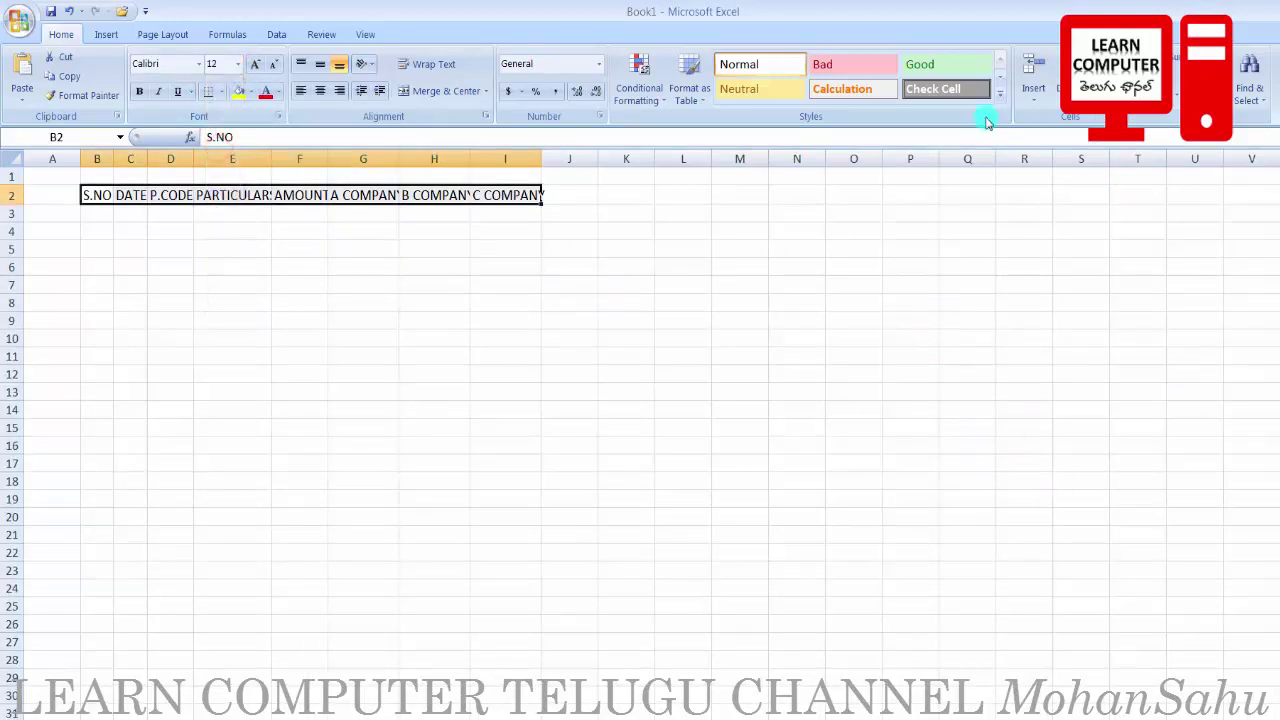
left_click(1108, 86)
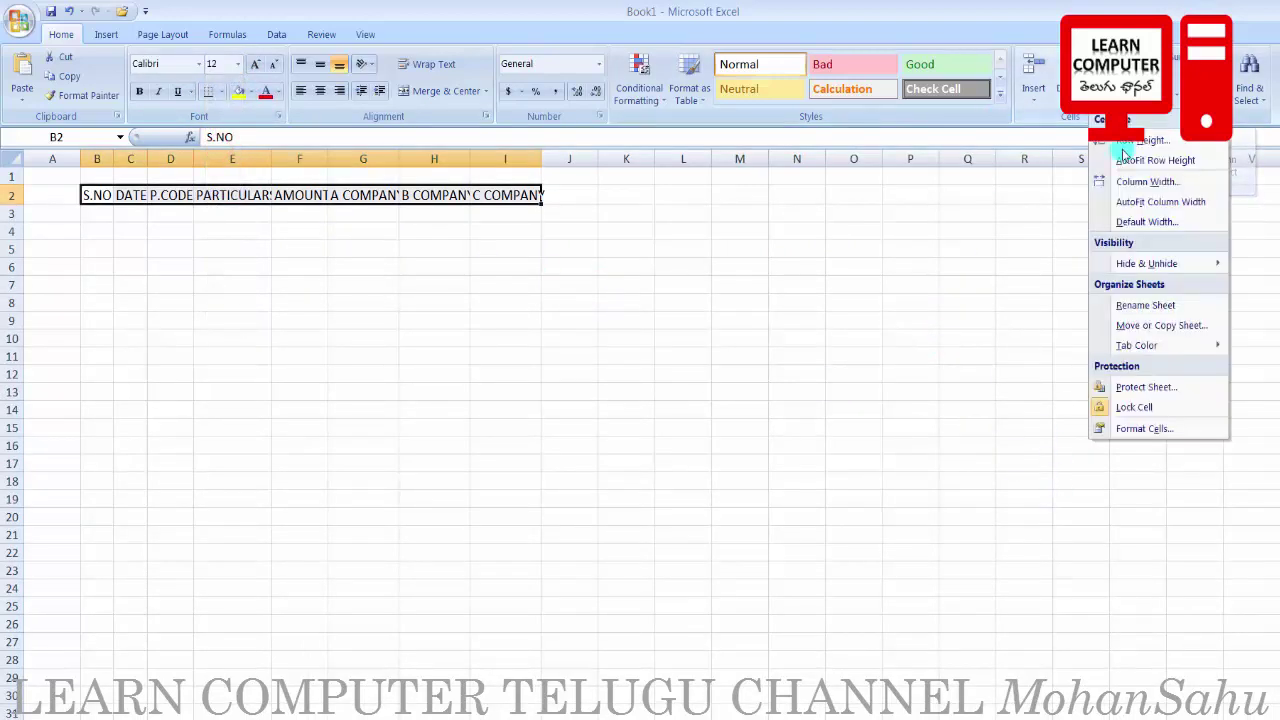
left_click(1145, 200)
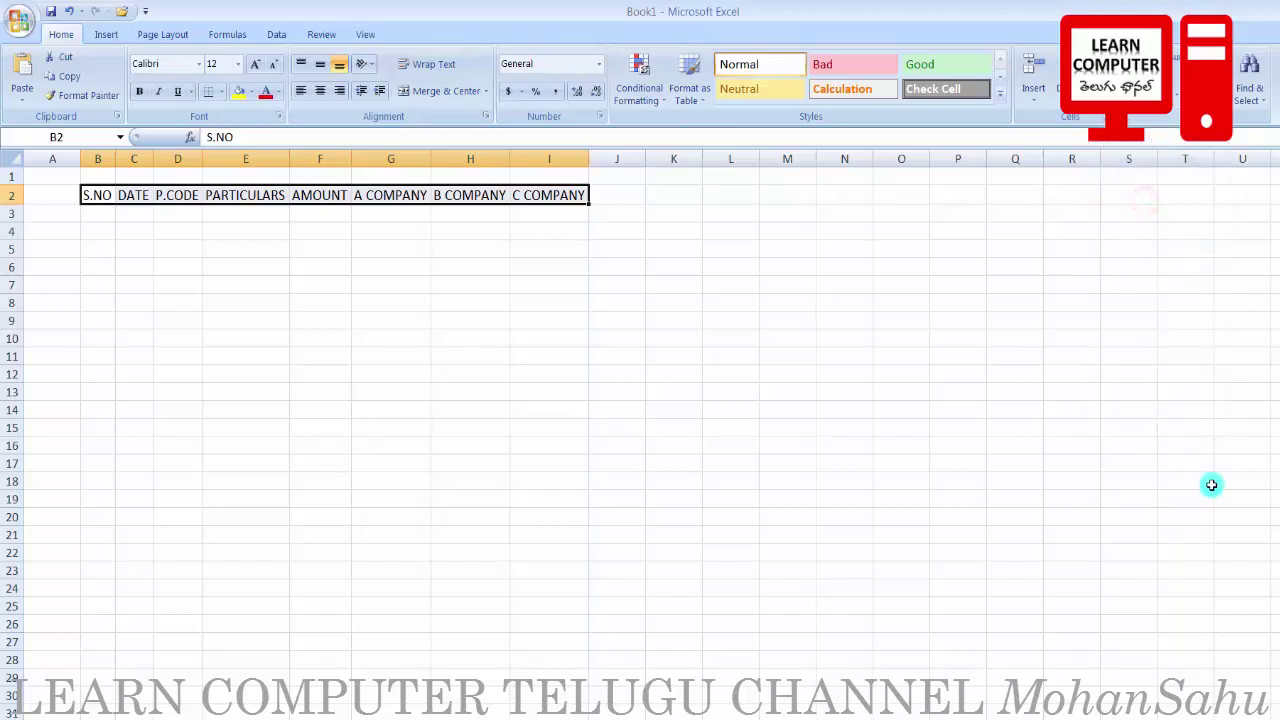
scroll(765, 452, "up", 2)
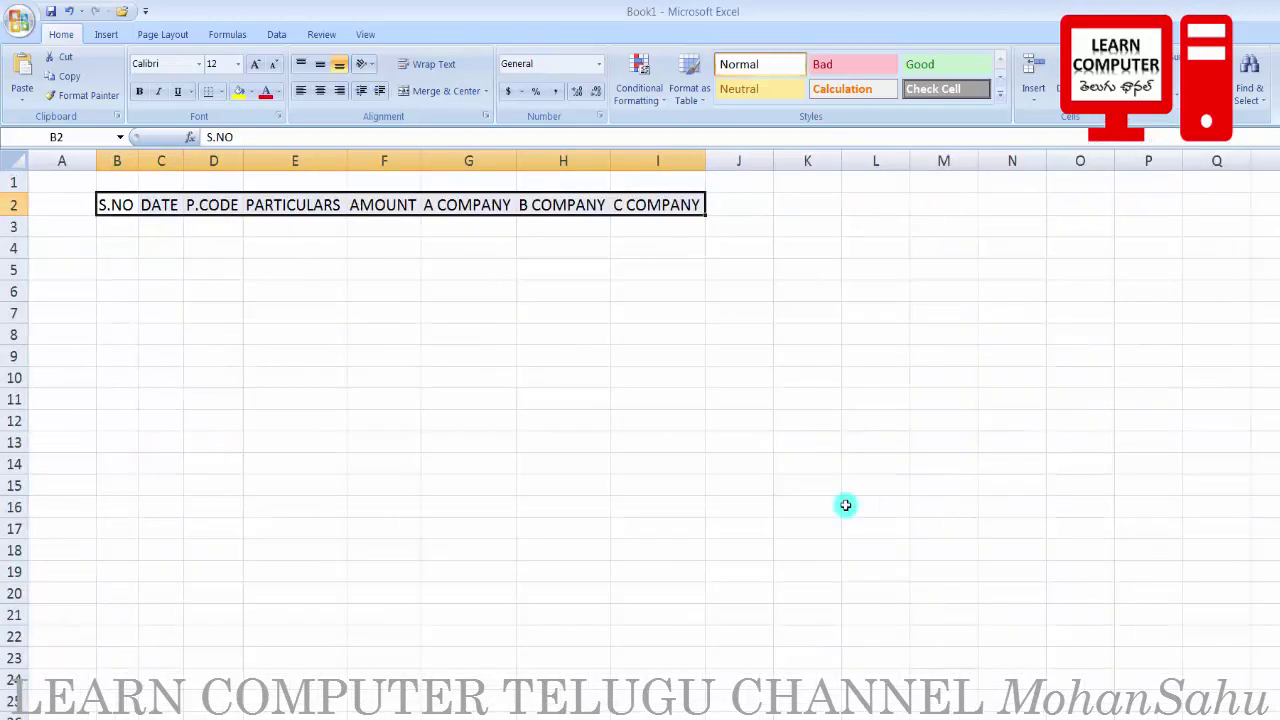
Step: Check each heading from DATE to C COMPANY, then select B3 and E3 for data entry
left_click(110, 228)
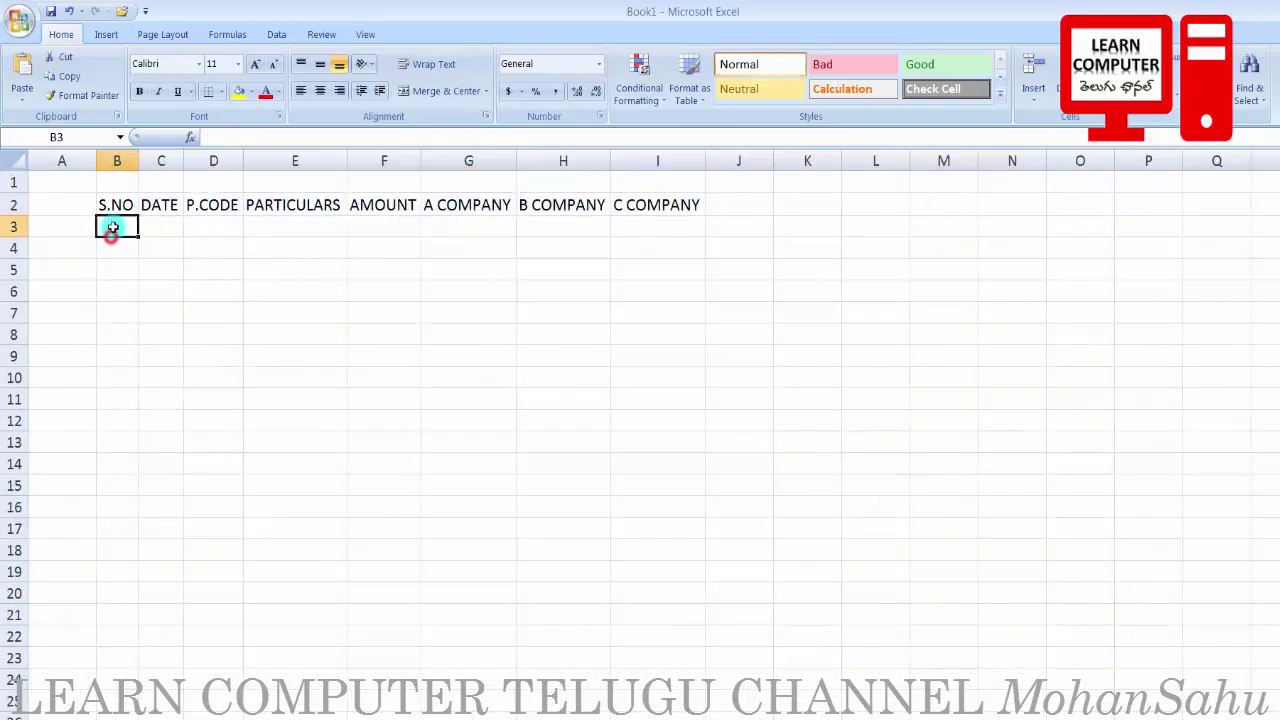
left_click(163, 222)
left_click(160, 204)
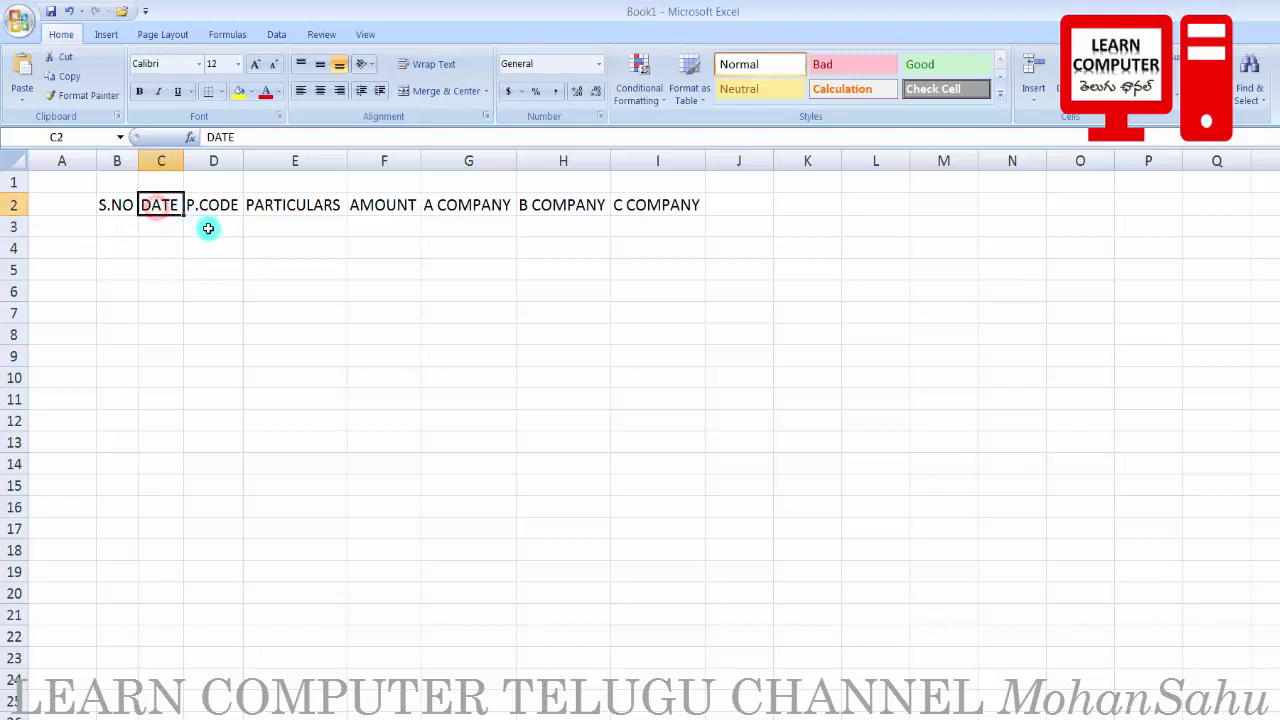
left_click(204, 225)
left_click(306, 205)
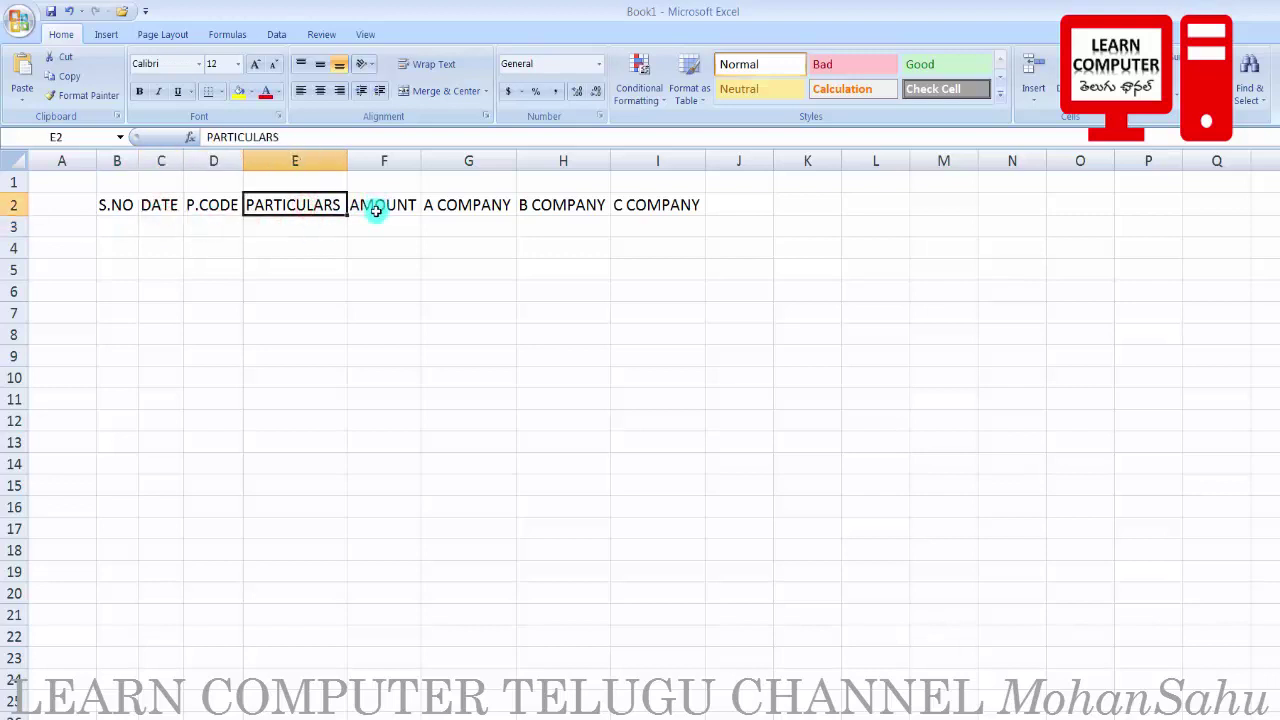
left_click(372, 207)
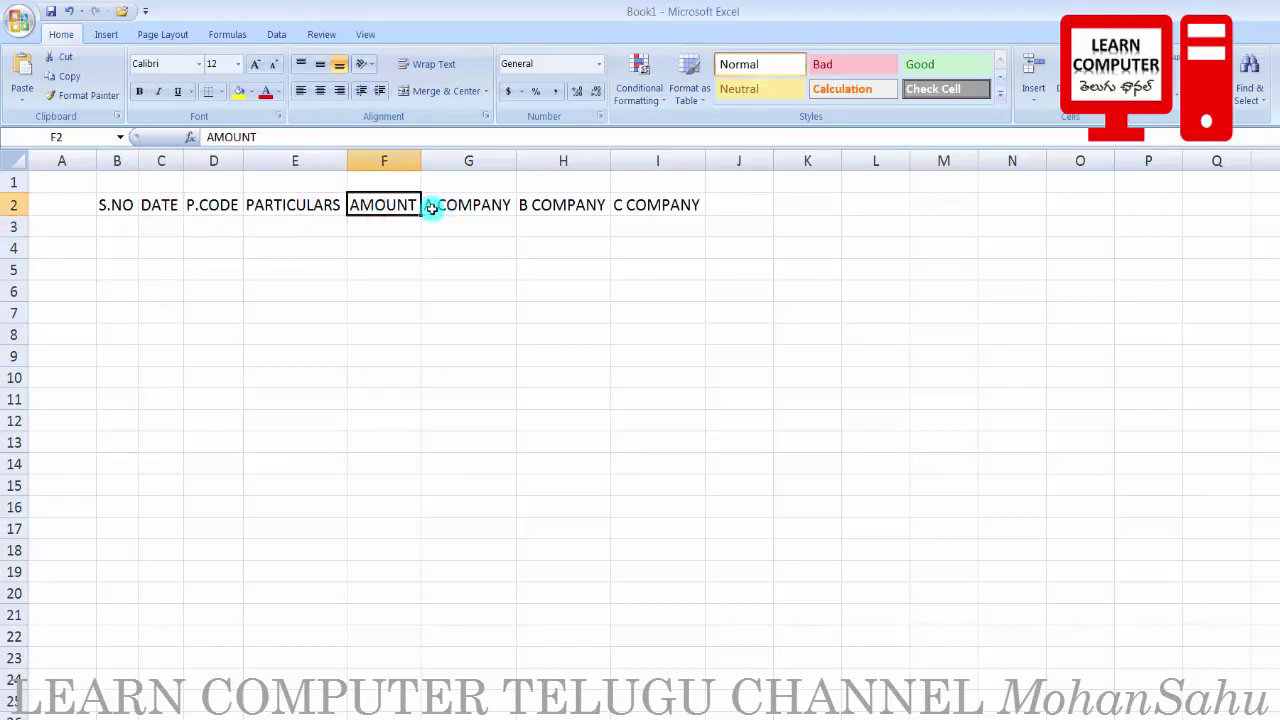
left_click(466, 207)
left_click(575, 204)
left_click(663, 207)
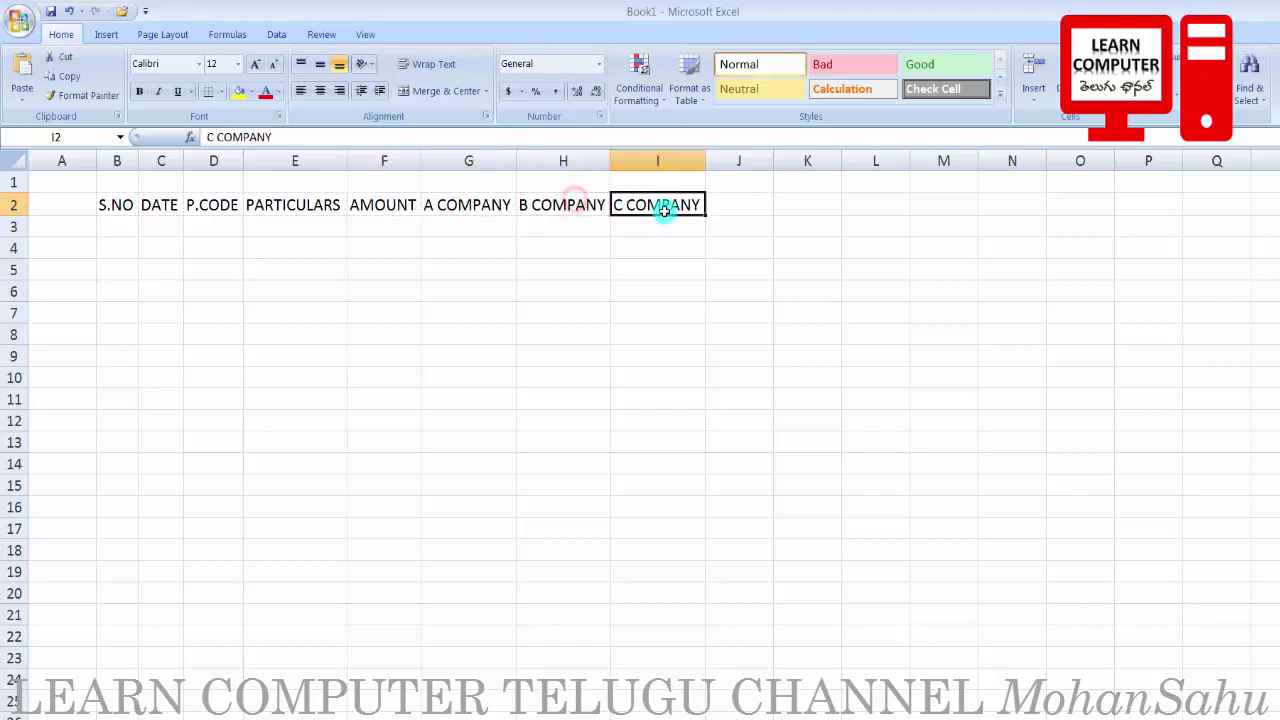
left_click(453, 216)
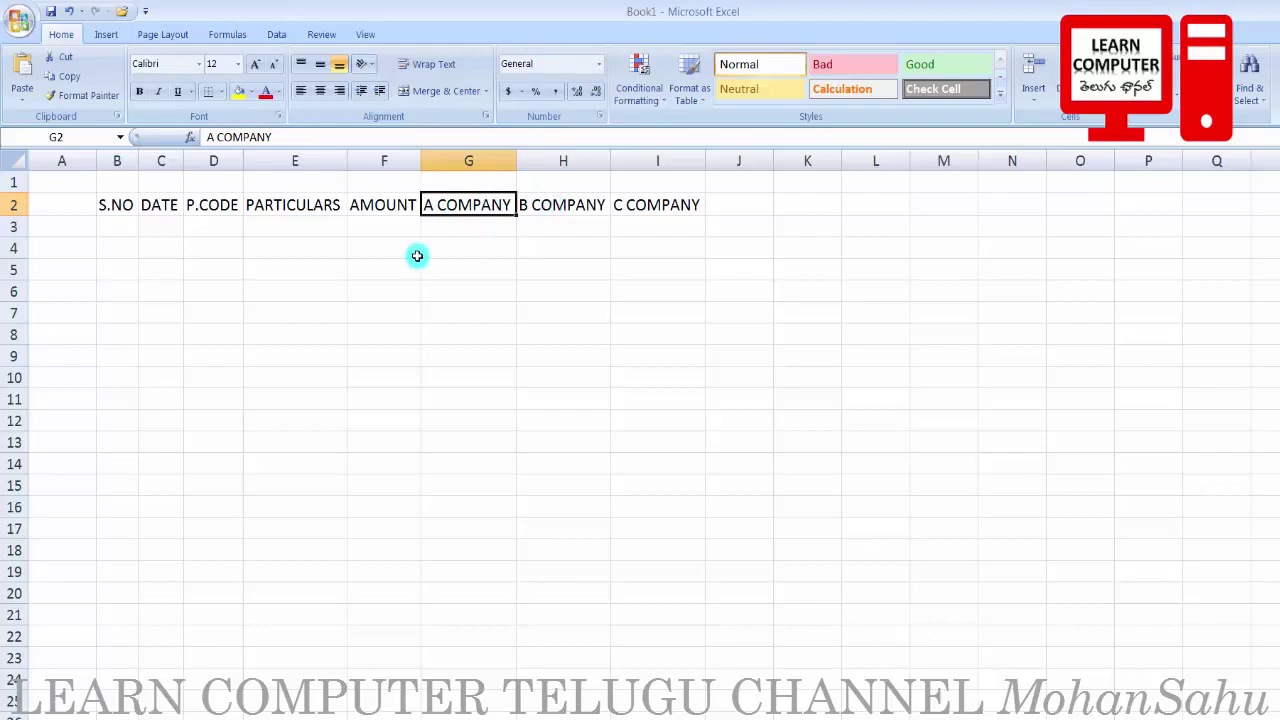
left_click(117, 226)
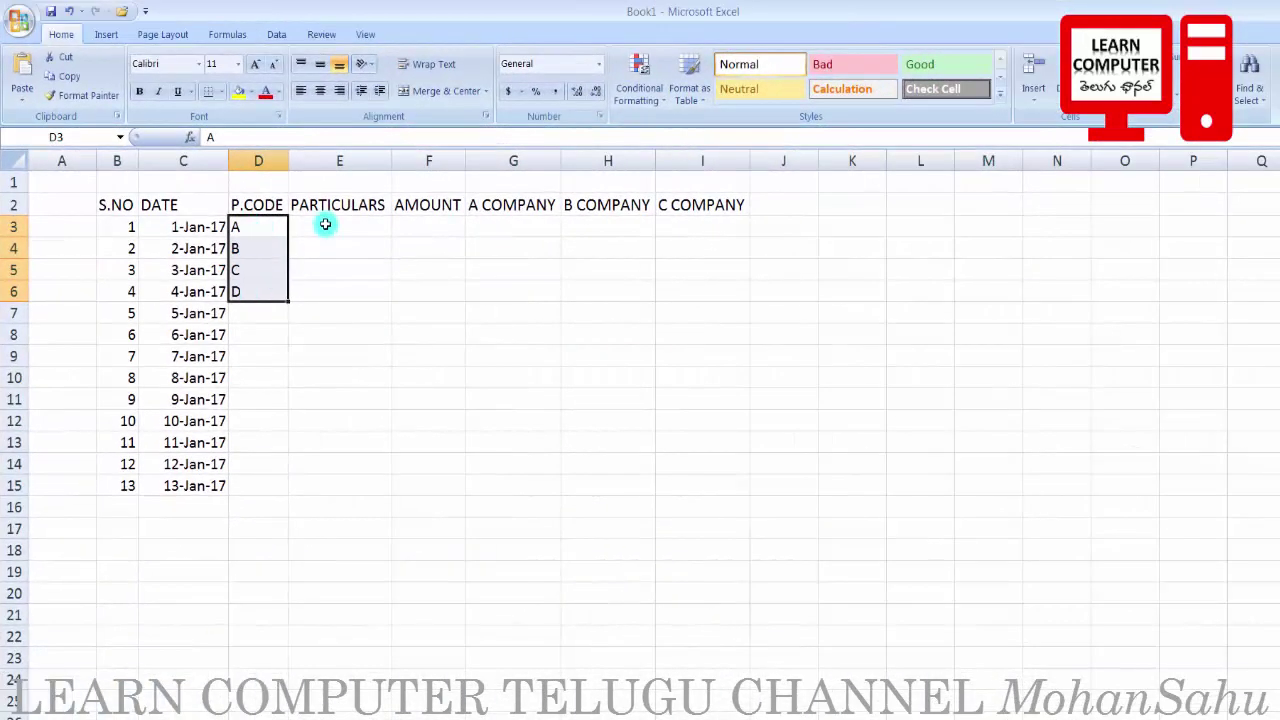
left_click(324, 226)
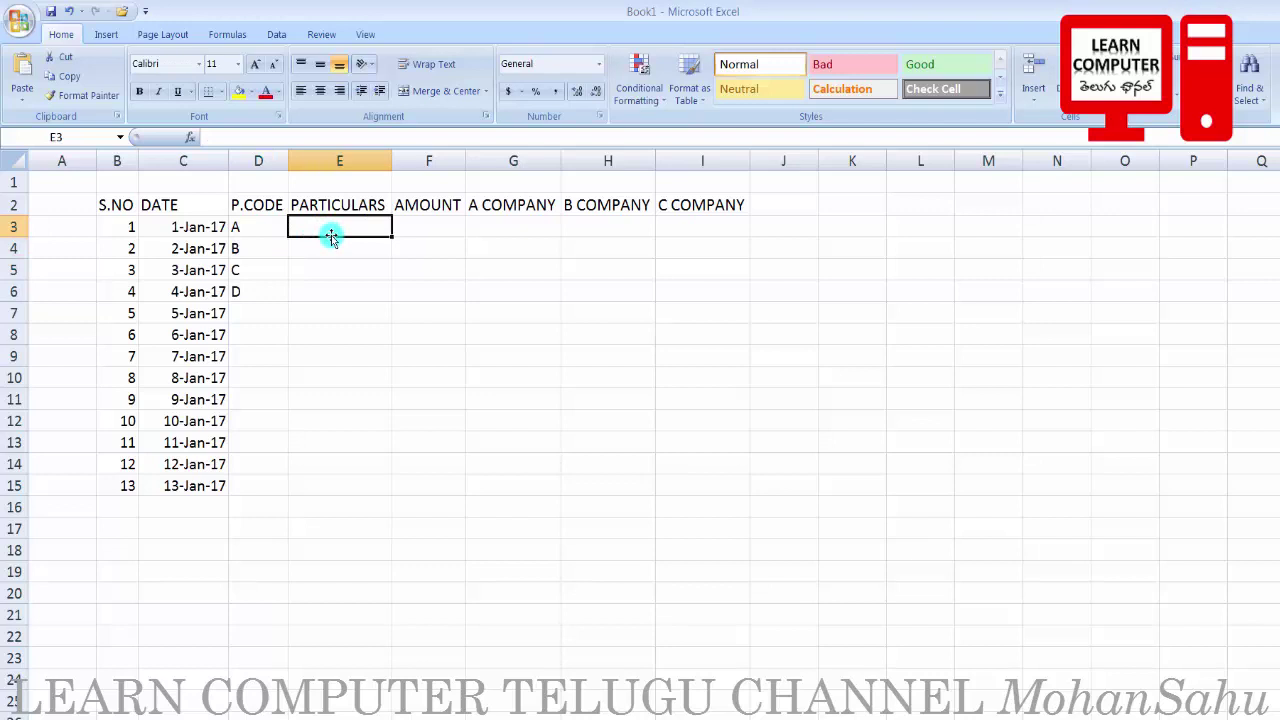
Step: Enter 'Material Supplied to A Company' in E3 and 'B Company' in E4, autofitting column E
type("Material Supplied to")
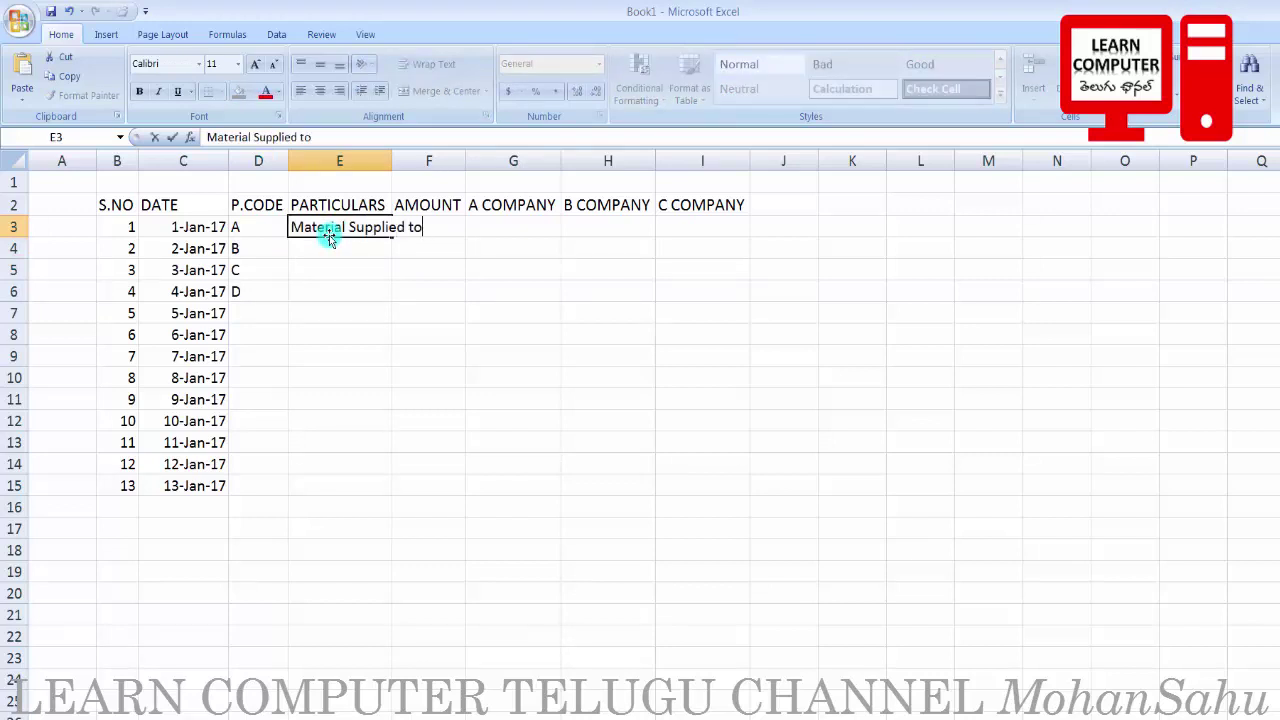
type(" A Company")
key("Return")
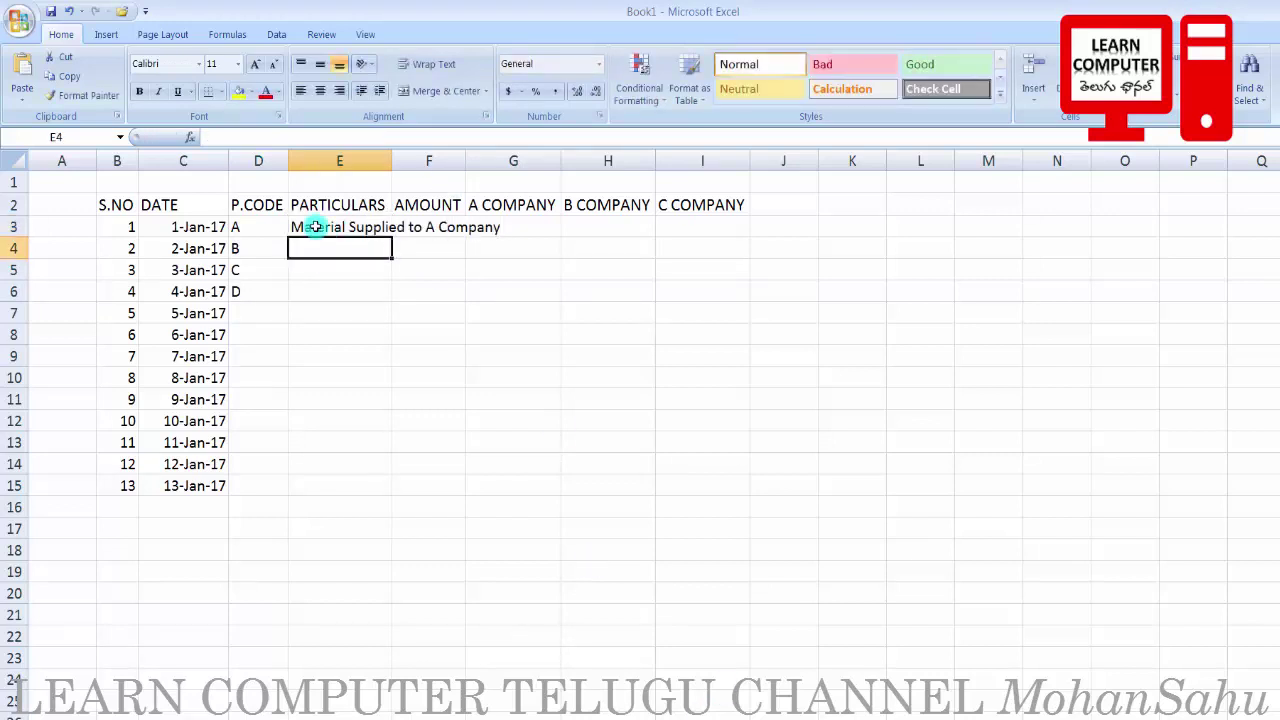
left_click(346, 228)
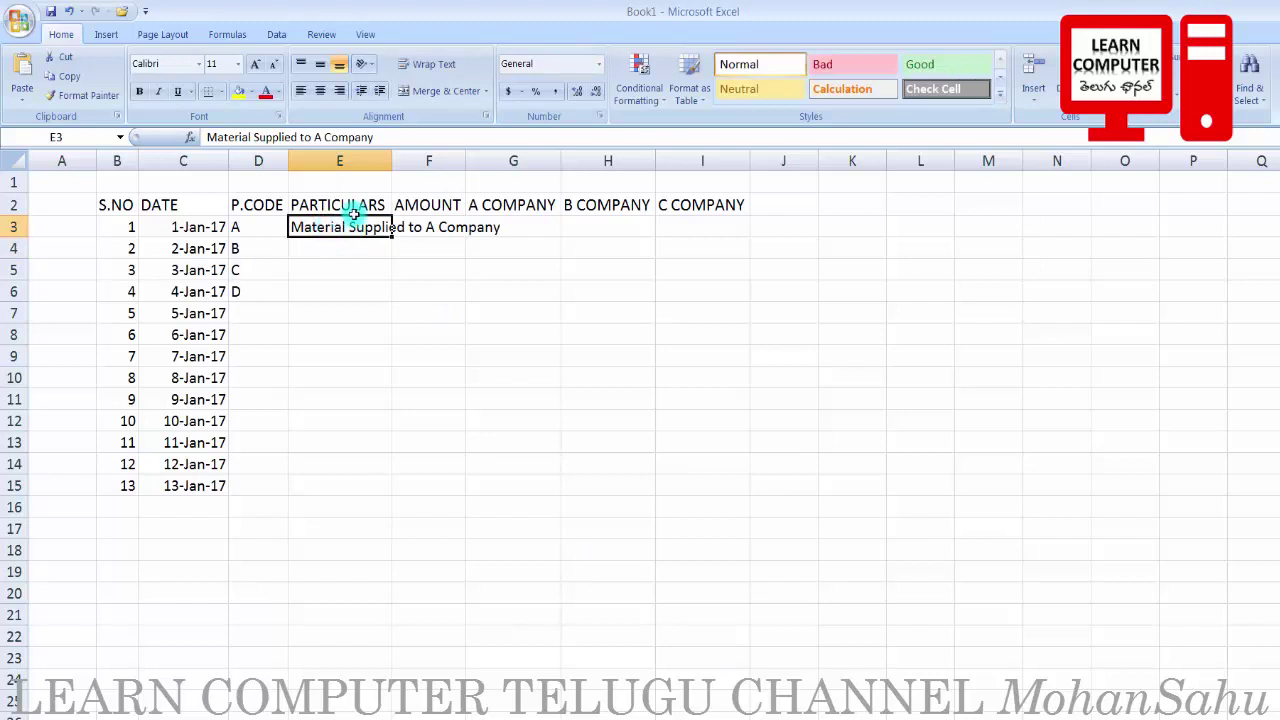
double_click(393, 164)
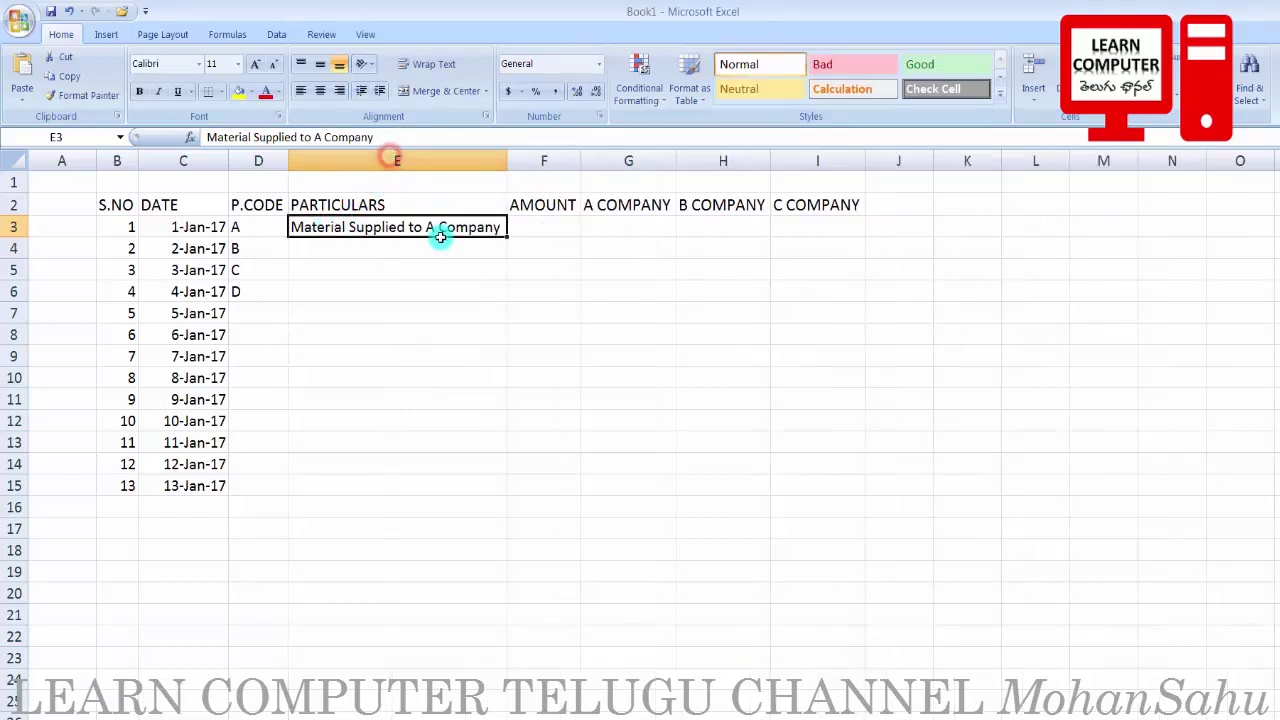
left_click(338, 248)
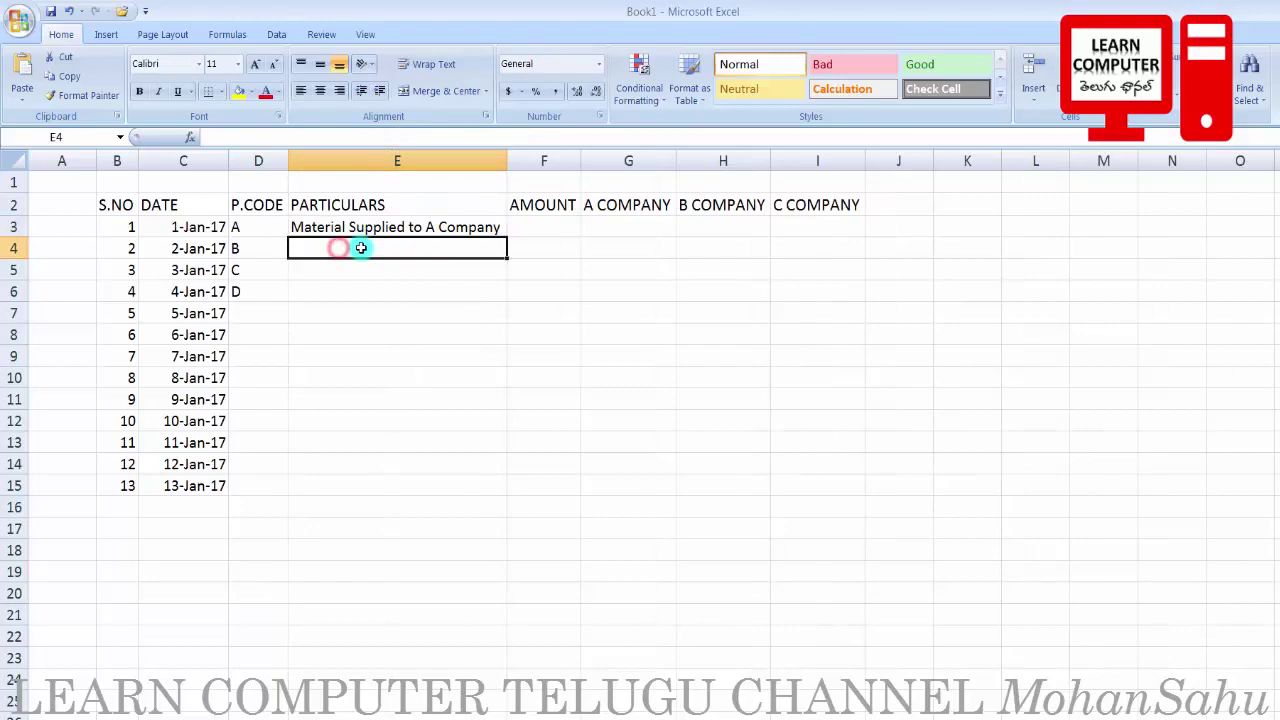
type("M")
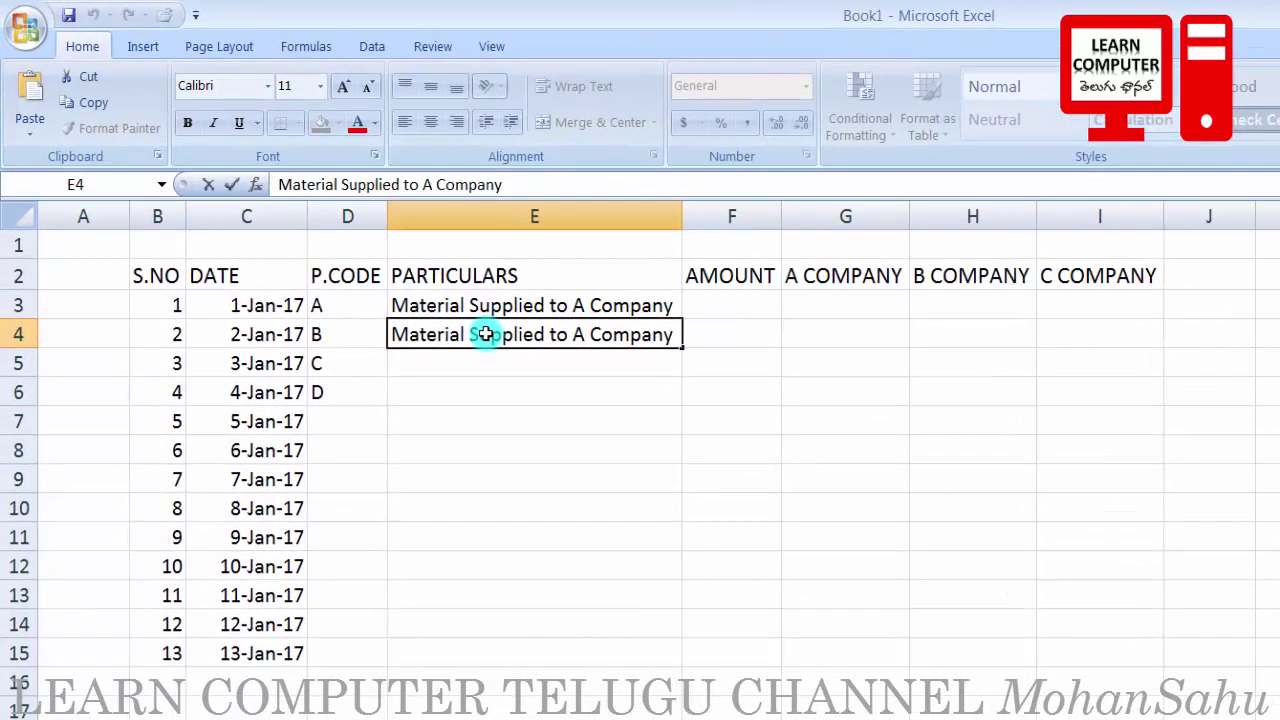
key("BackSpace")
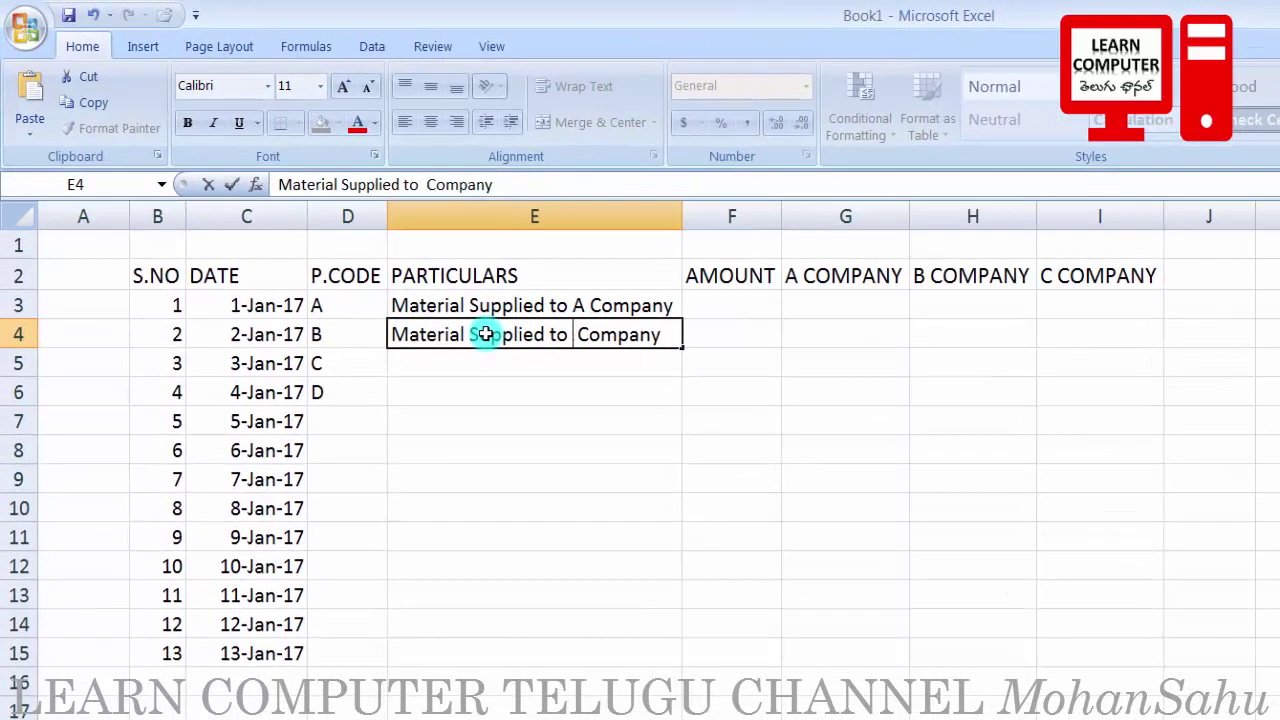
type("B")
key("Return")
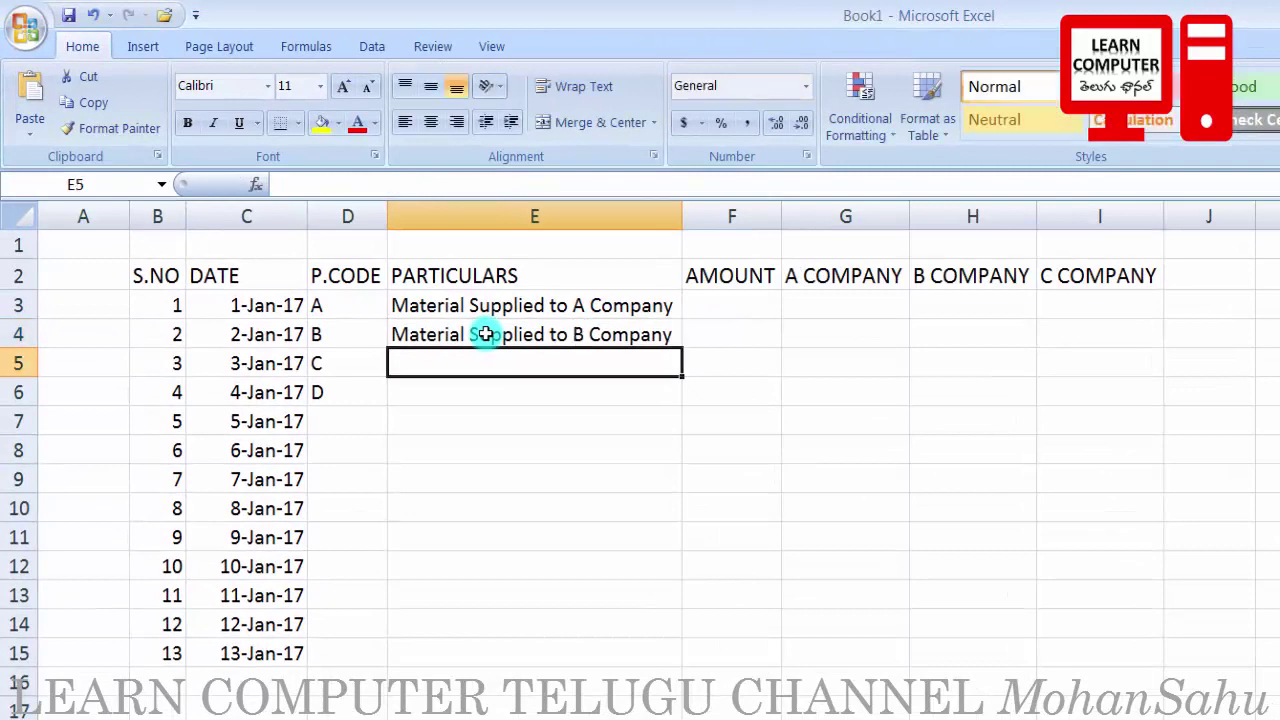
Step: Fill E5 down from E4 and edit it to 'Material Supplied to C Company'
type("MA")
key("BackSpace")
key("Escape")
key("ctrl+d")
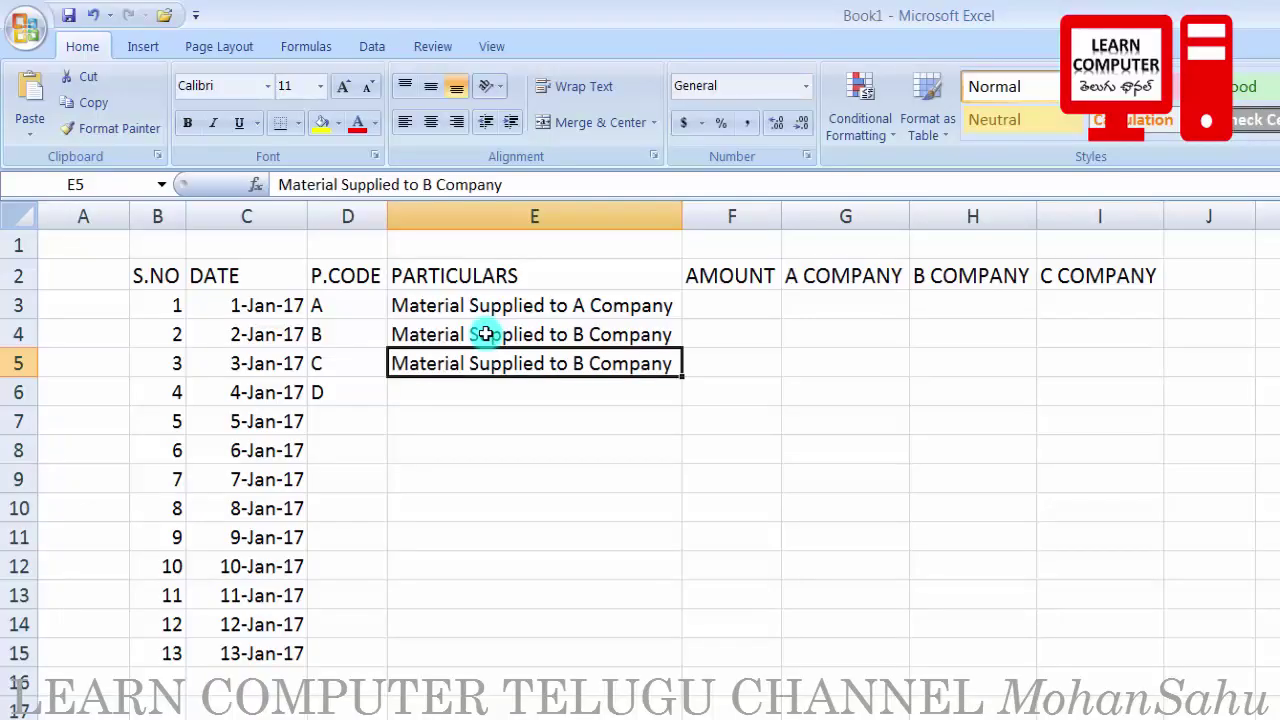
key("F2")
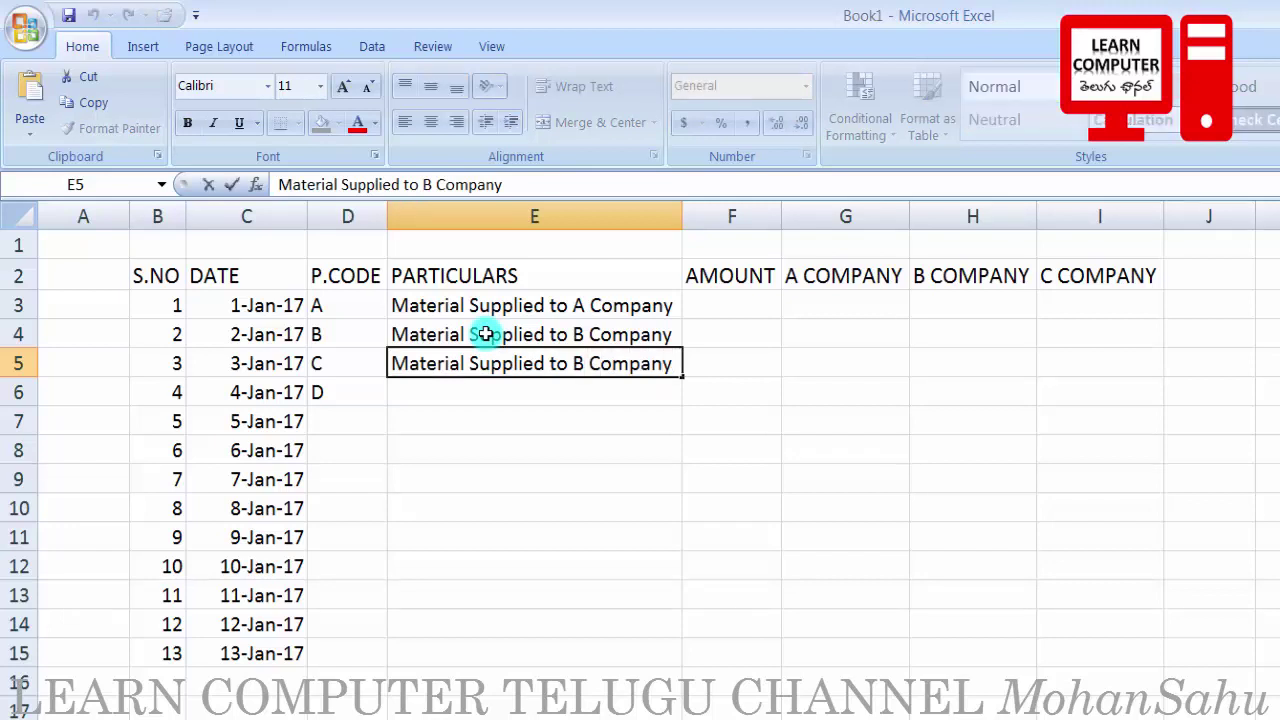
key("Left")
key("Left")
key("Left")
key("Left")
key("Left")
key("Left")
key("Left")
key("Left")
key("BackSpace")
type("c")
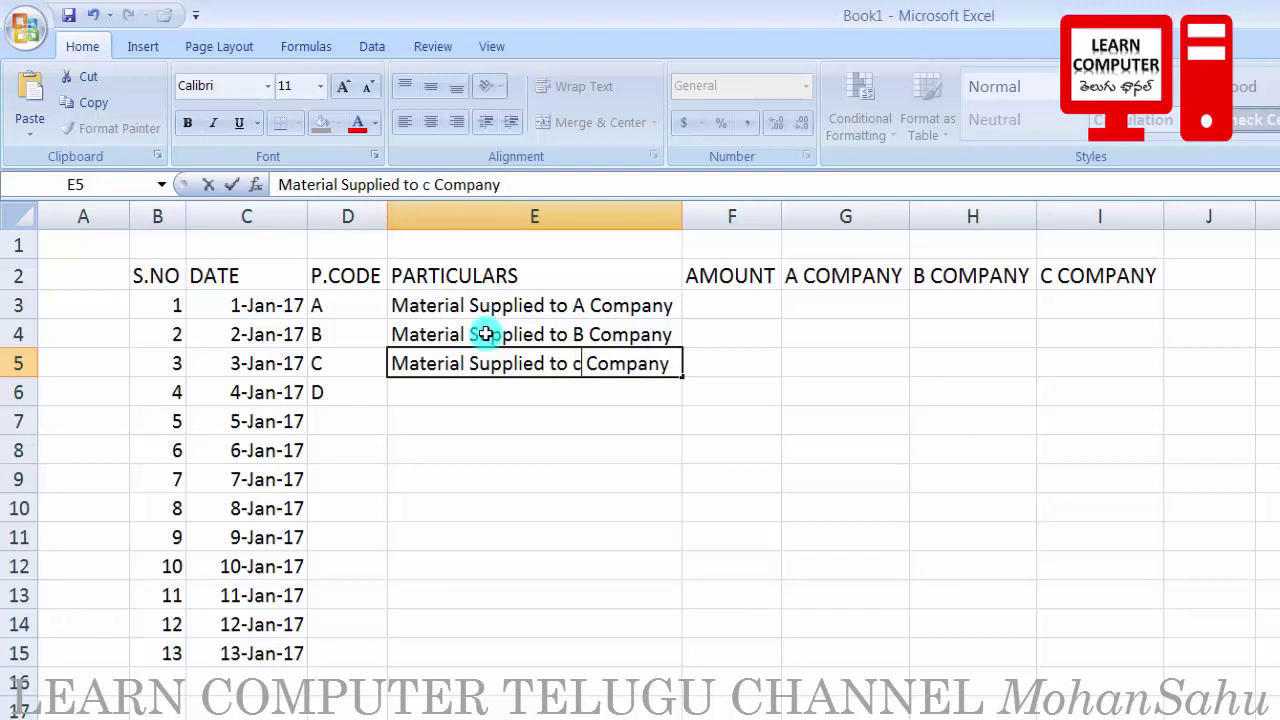
key("BackSpace")
type("C")
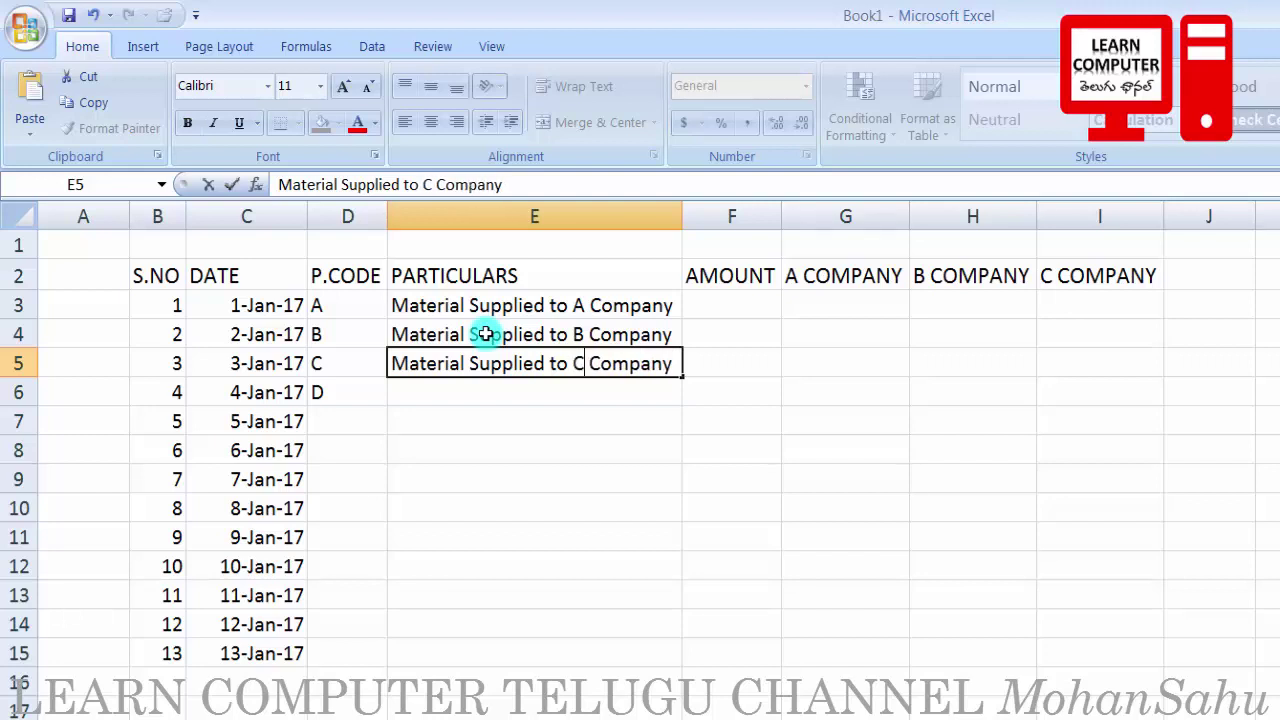
key("Return")
Step: Fill E6 down and edit it to 'Material Supplied to D Company', then return to B2
key("ctrl+d")
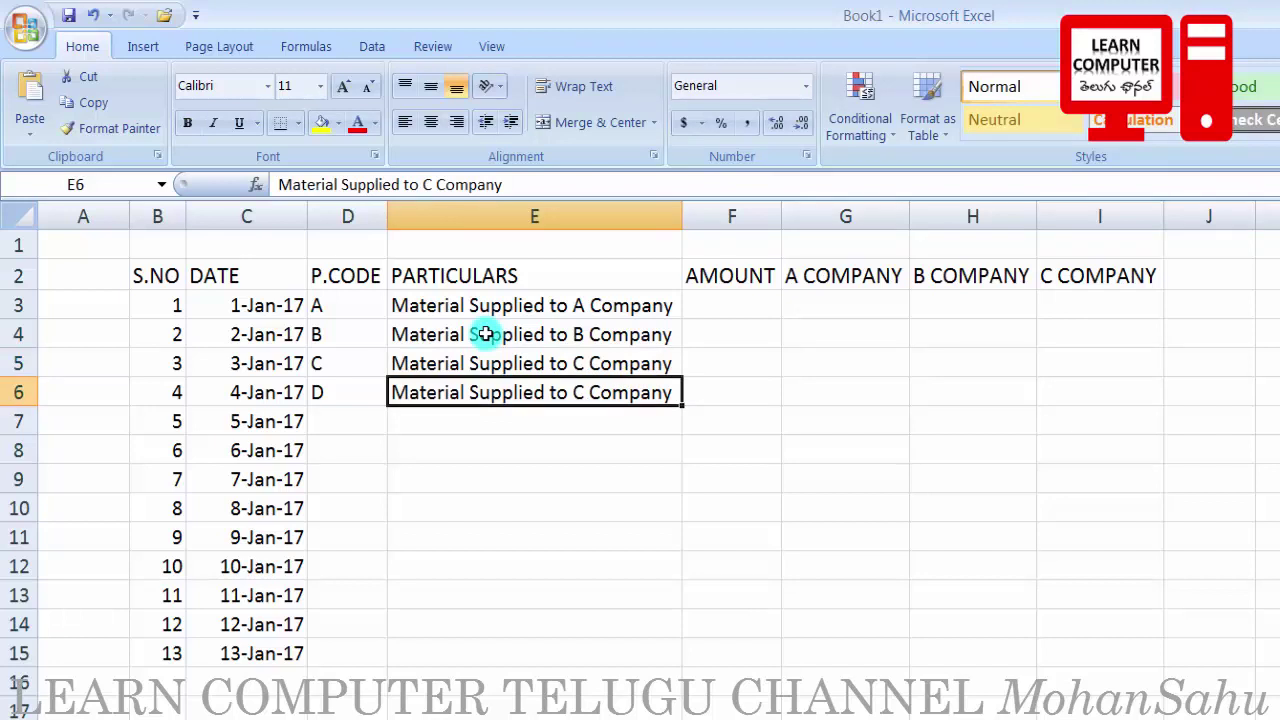
key("F2")
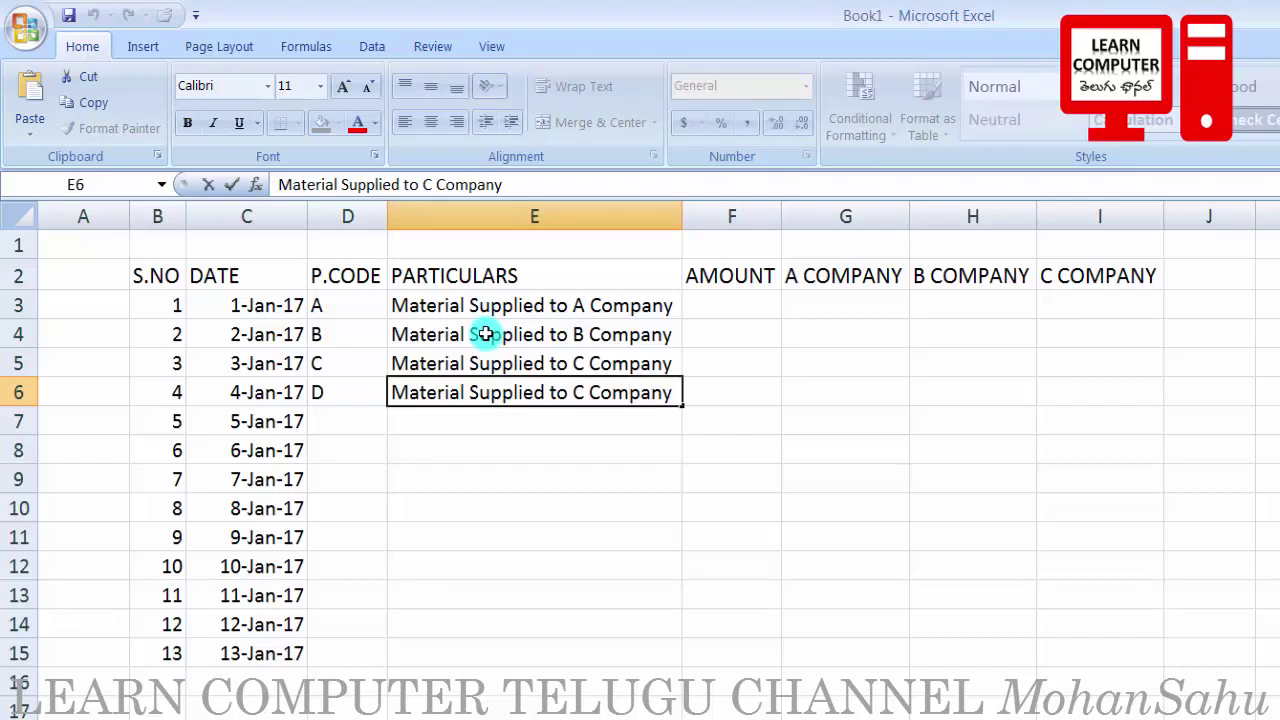
key("BackSpace")
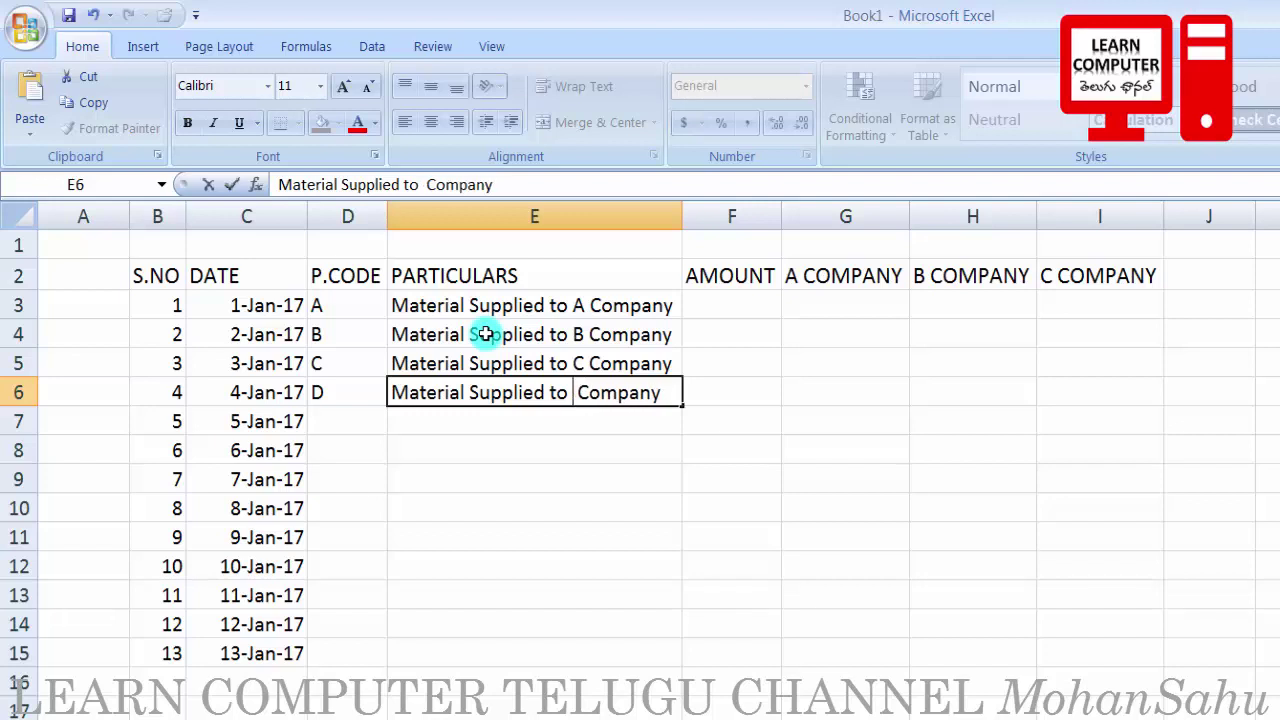
type("d")
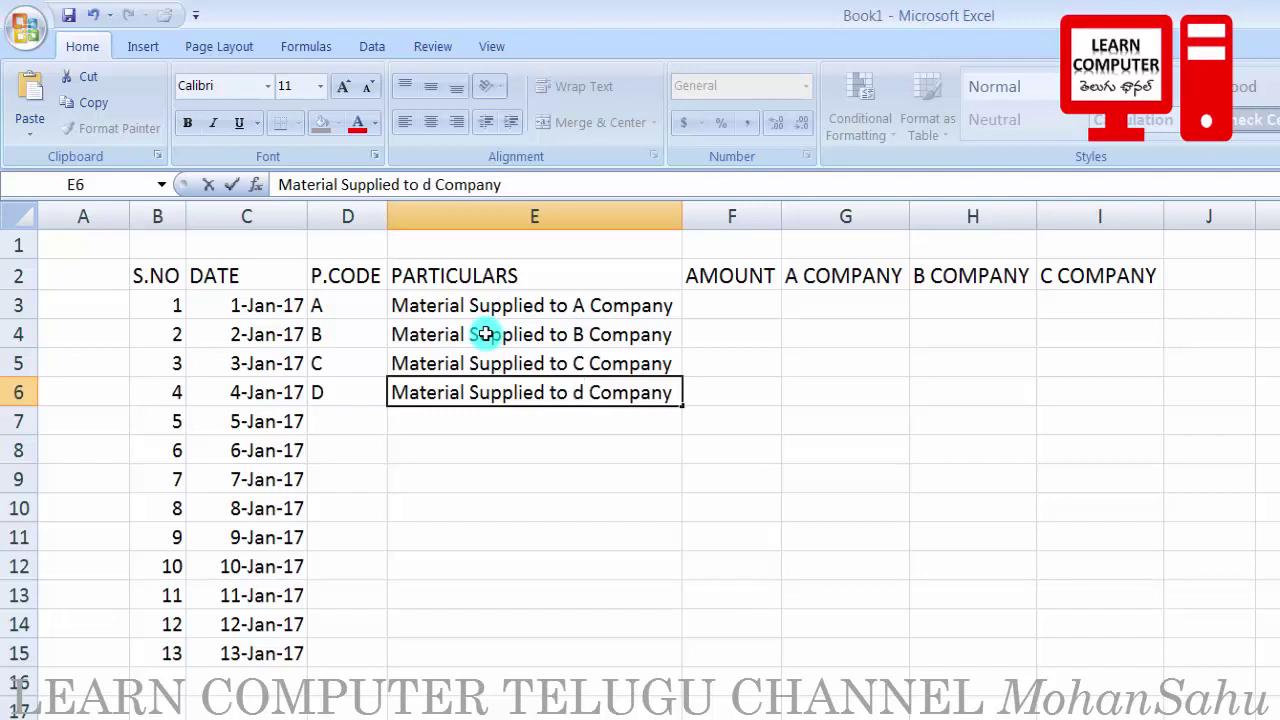
key("BackSpace")
type("D")
key("Return")
left_click(484, 334)
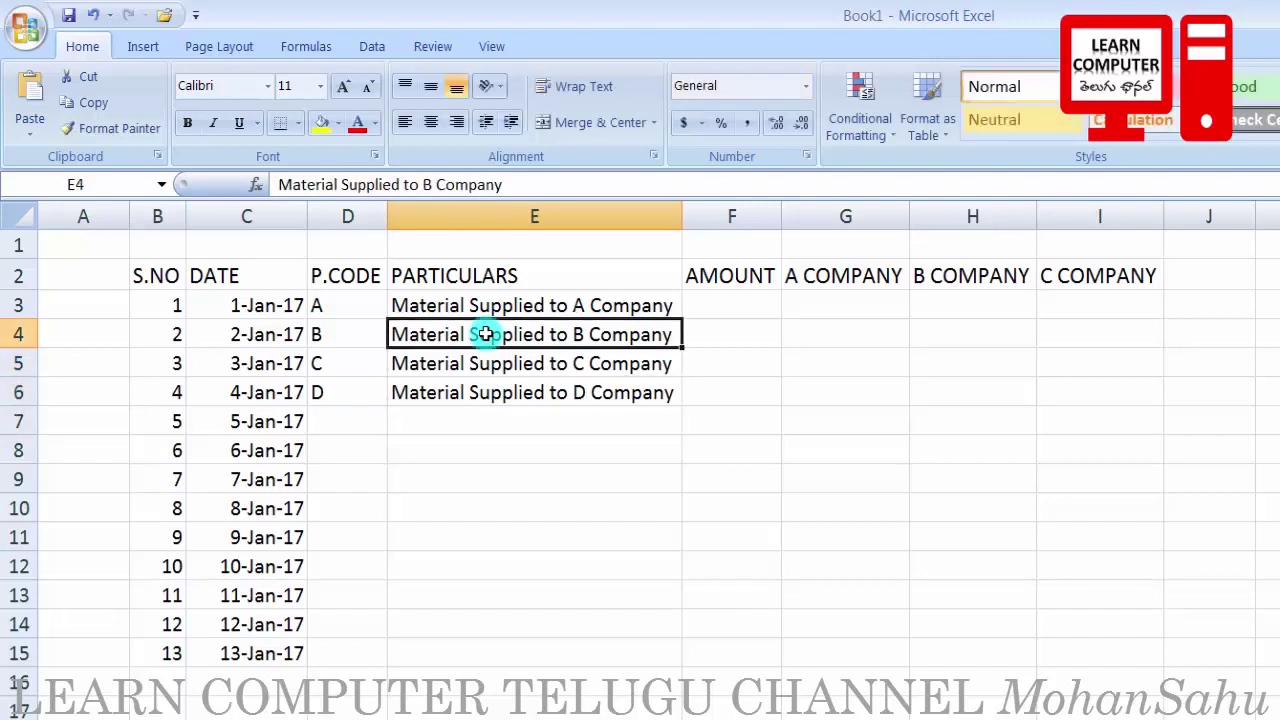
key("Up")
key("Right")
key("Left")
key("Left")
key("Left")
key("Left")
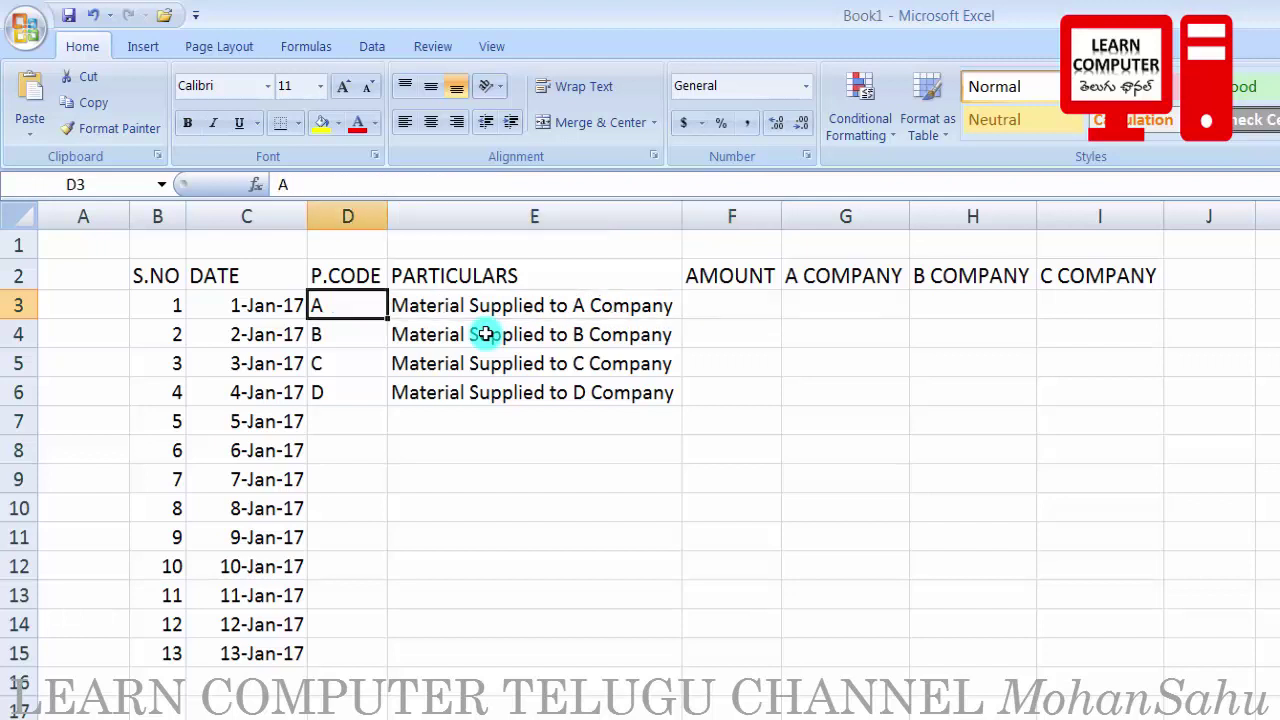
key("Up")
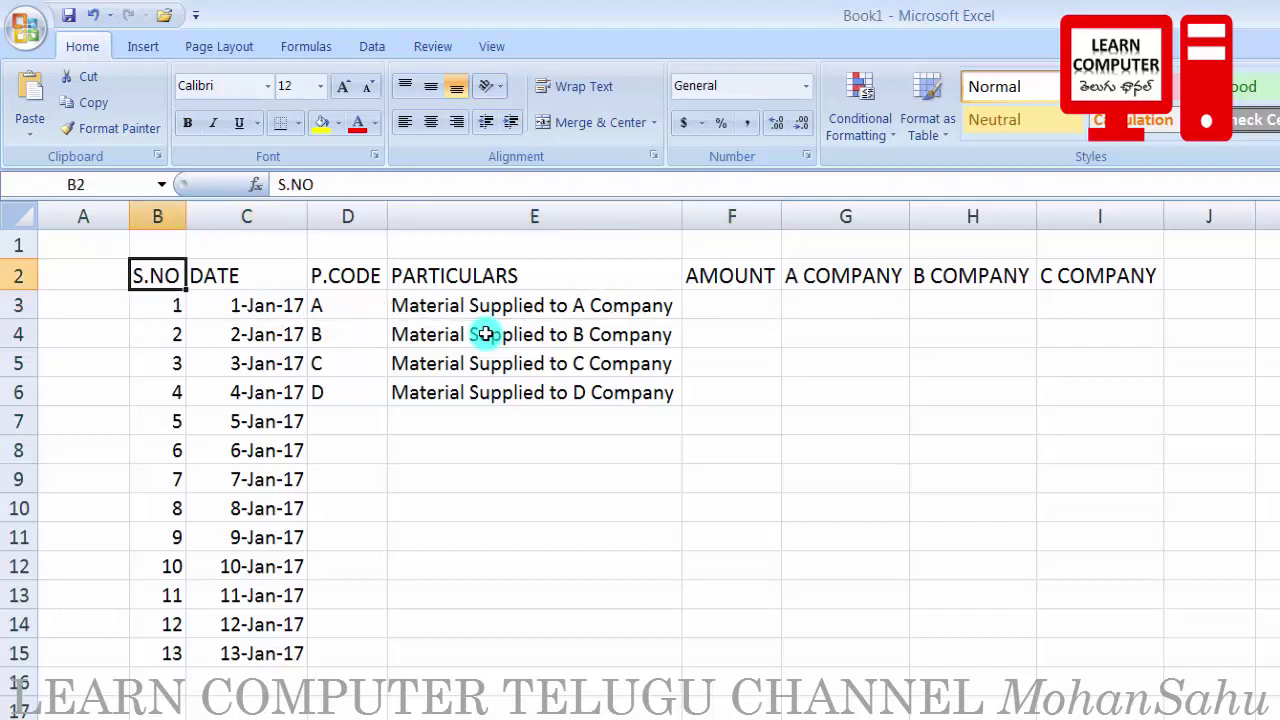
Step: Bold the header row from S.NO through C COMPANY with Ctrl+B
key("ctrl+shift+Right")
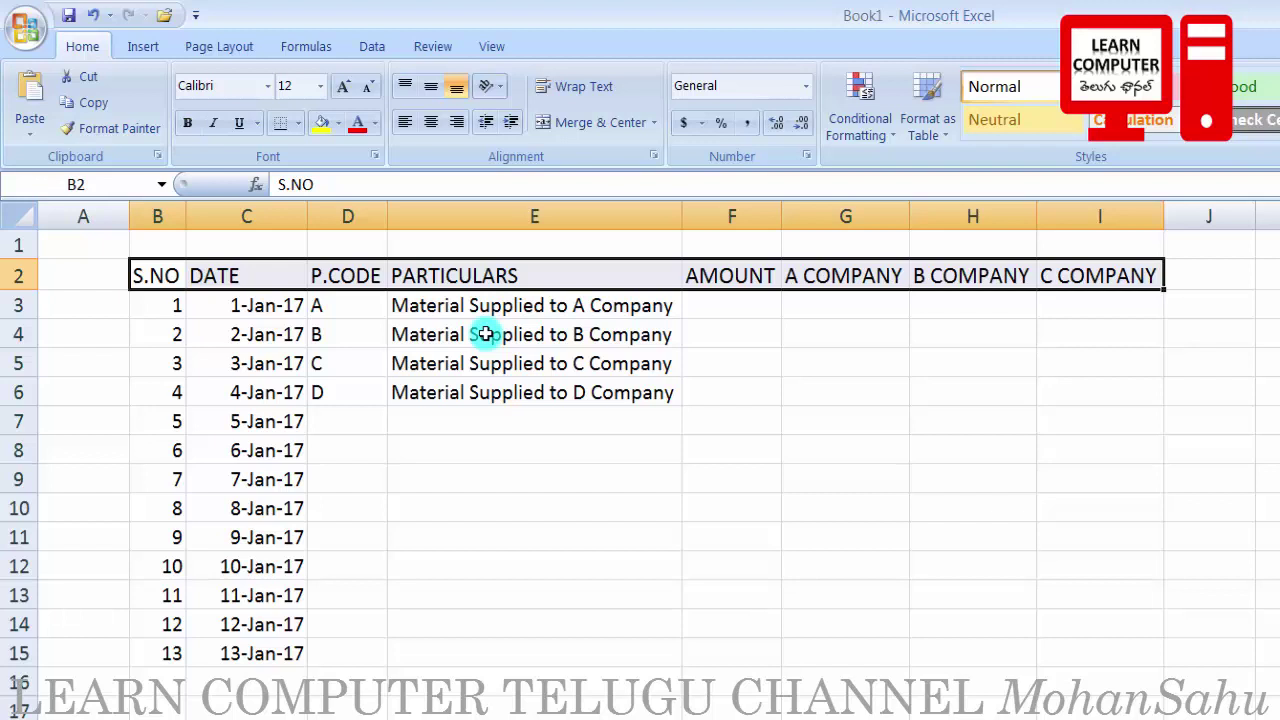
key("ctrl+b")
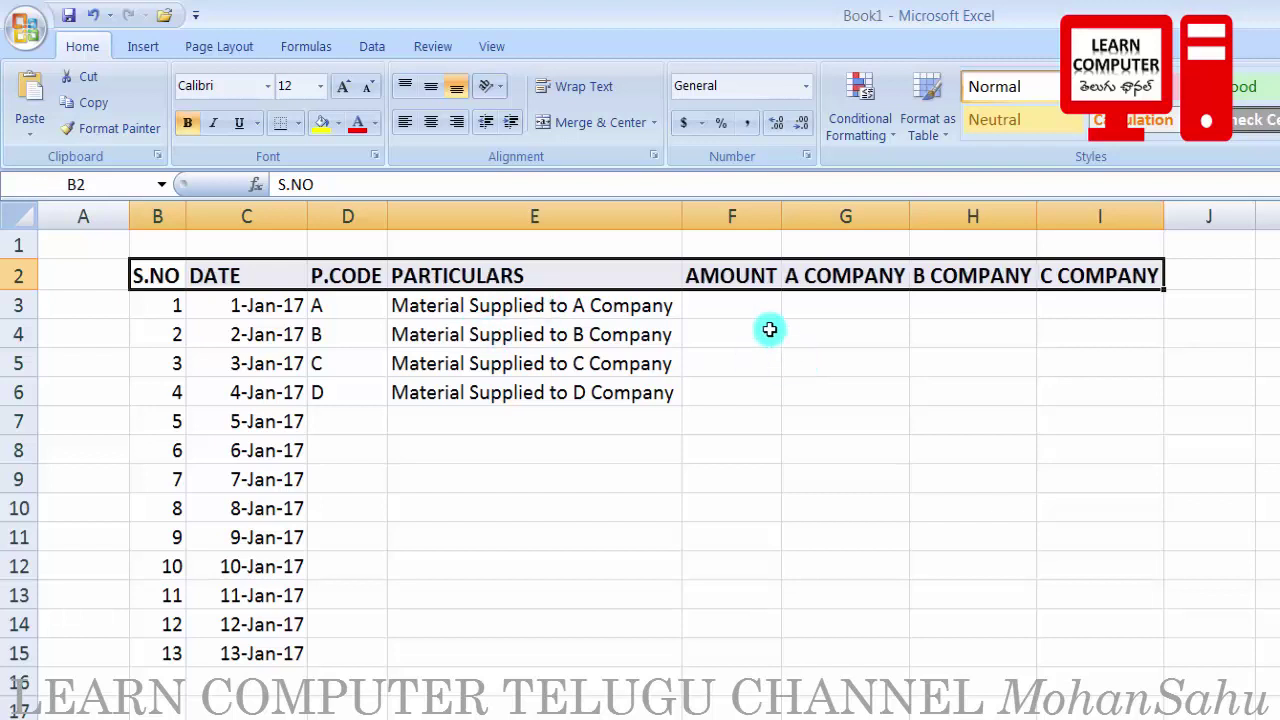
left_click(727, 313)
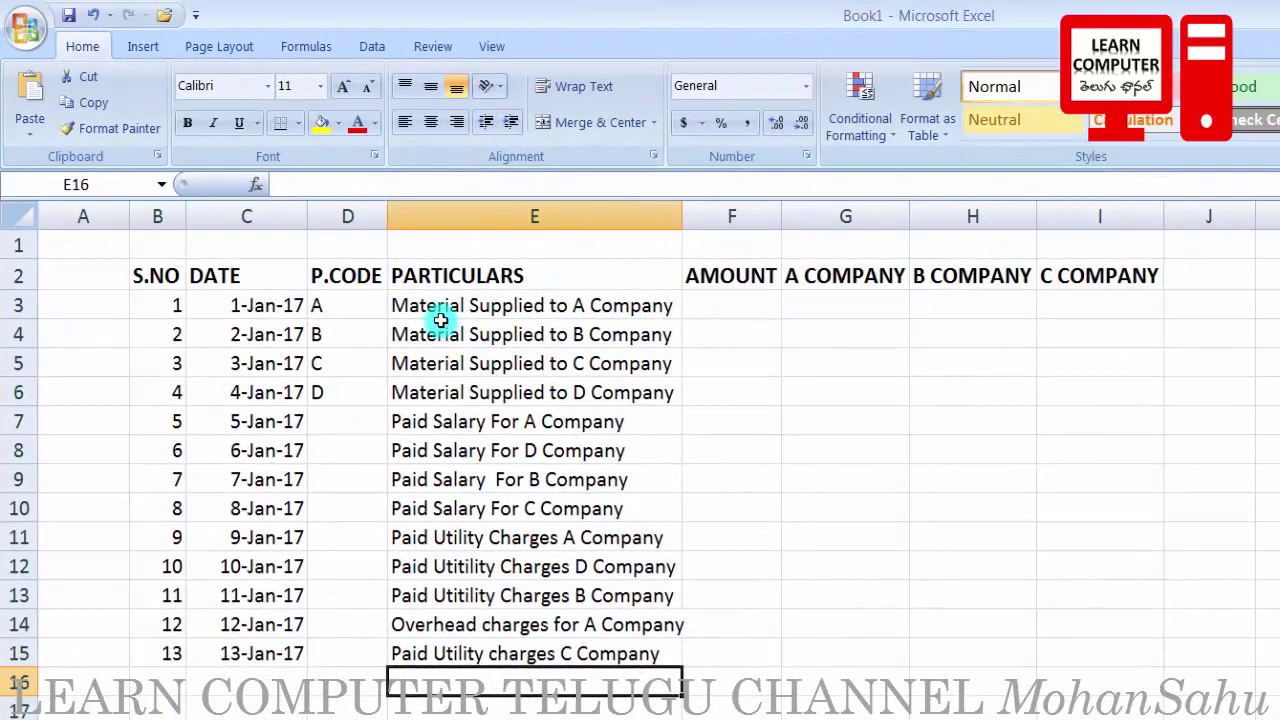
Step: Select the particulars E3:E15 and P.CODE cells to see which codes are still missing
left_click(440, 308)
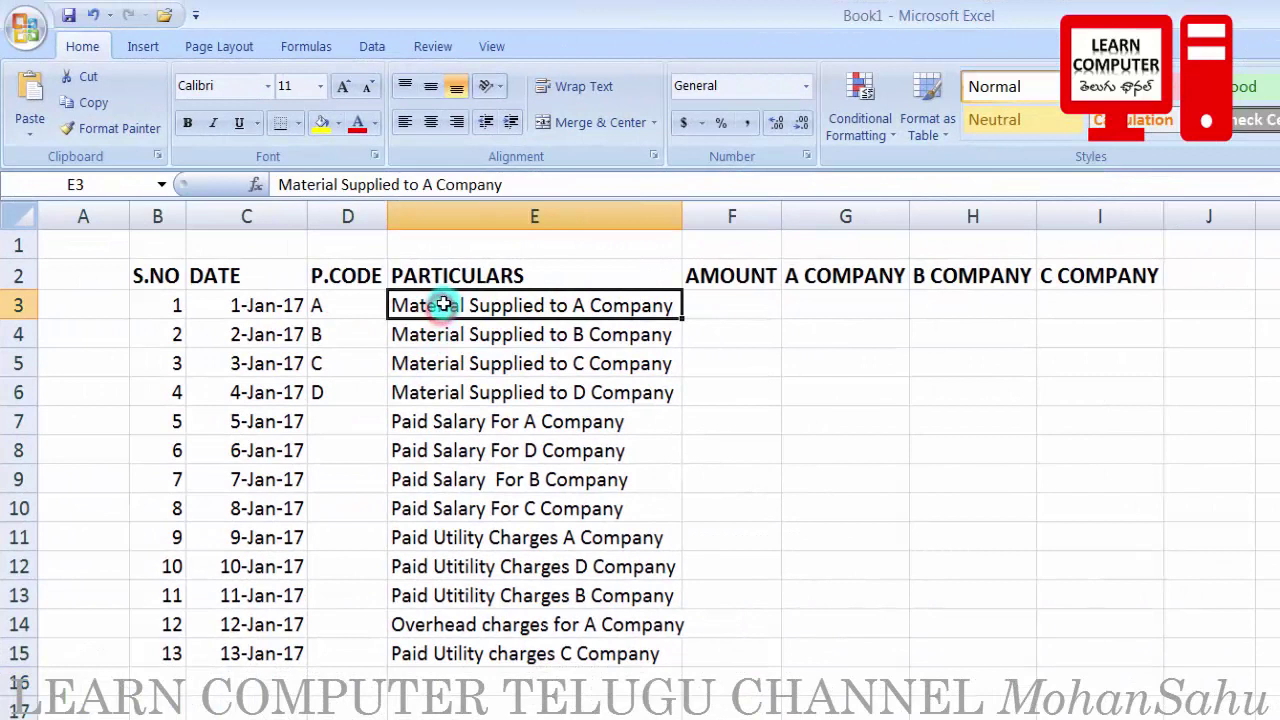
left_click_drag(445, 306, 487, 648)
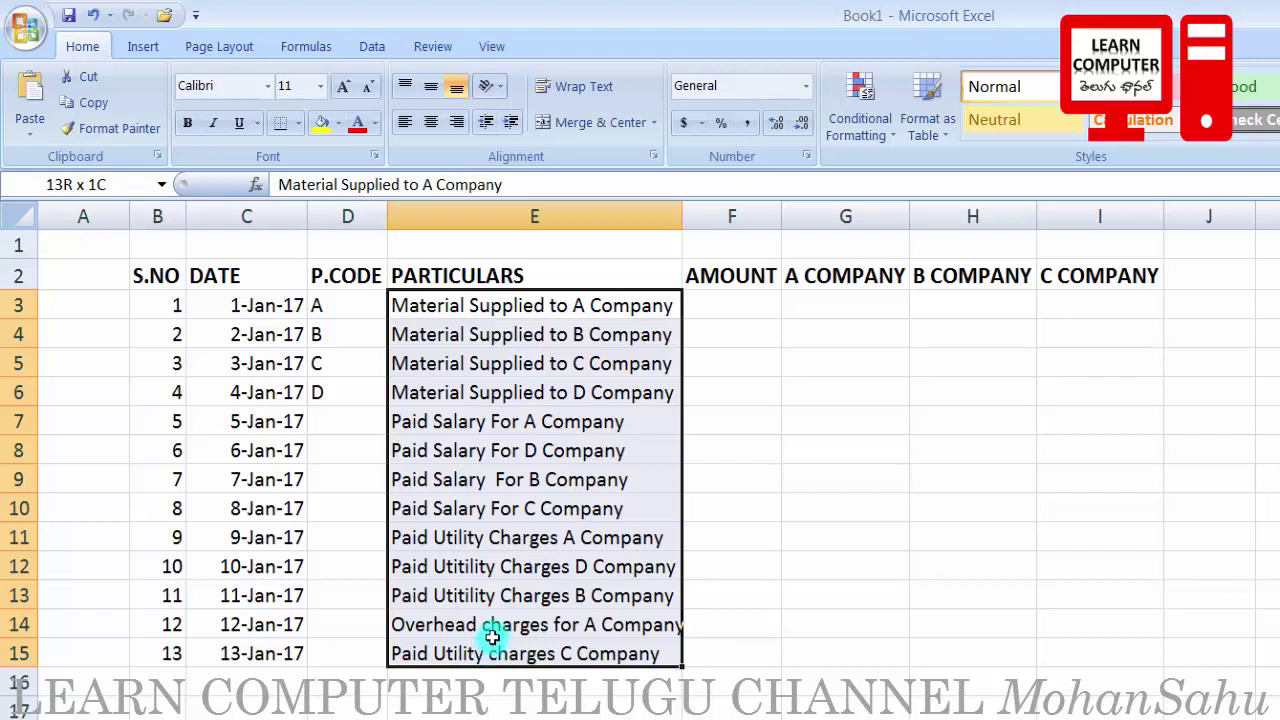
left_click_drag(492, 638, 490, 634)
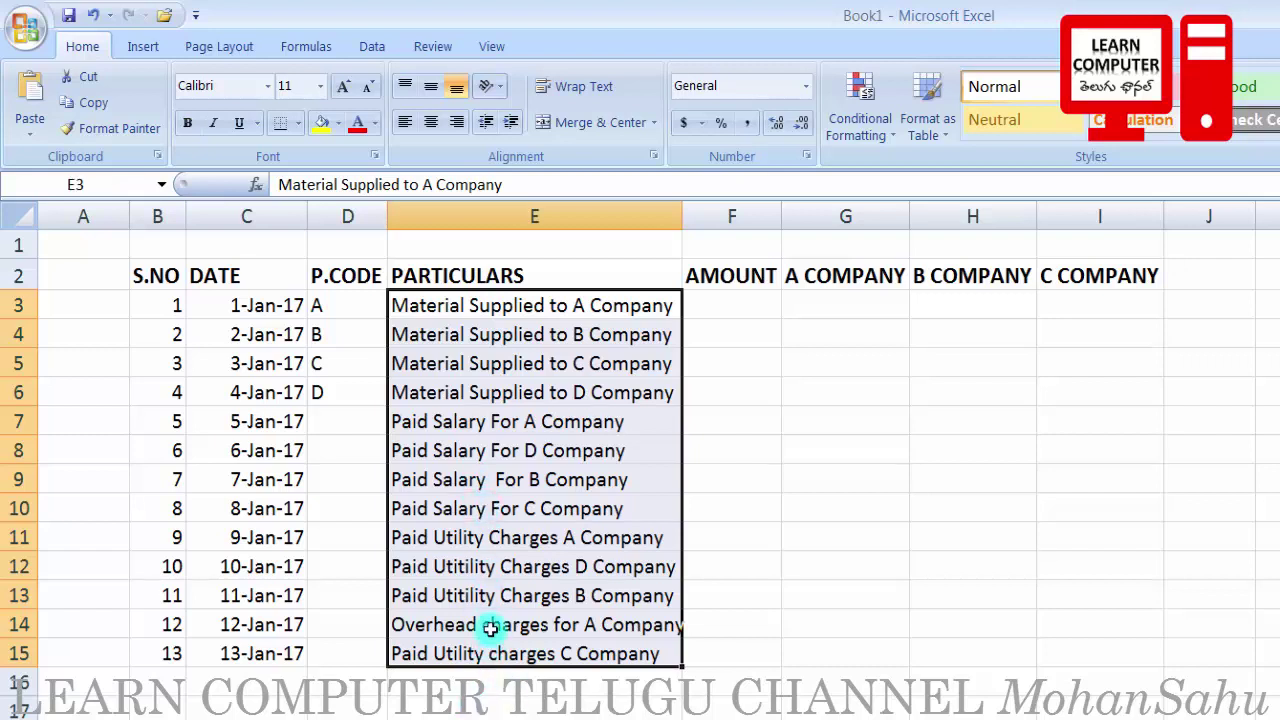
left_click(330, 421)
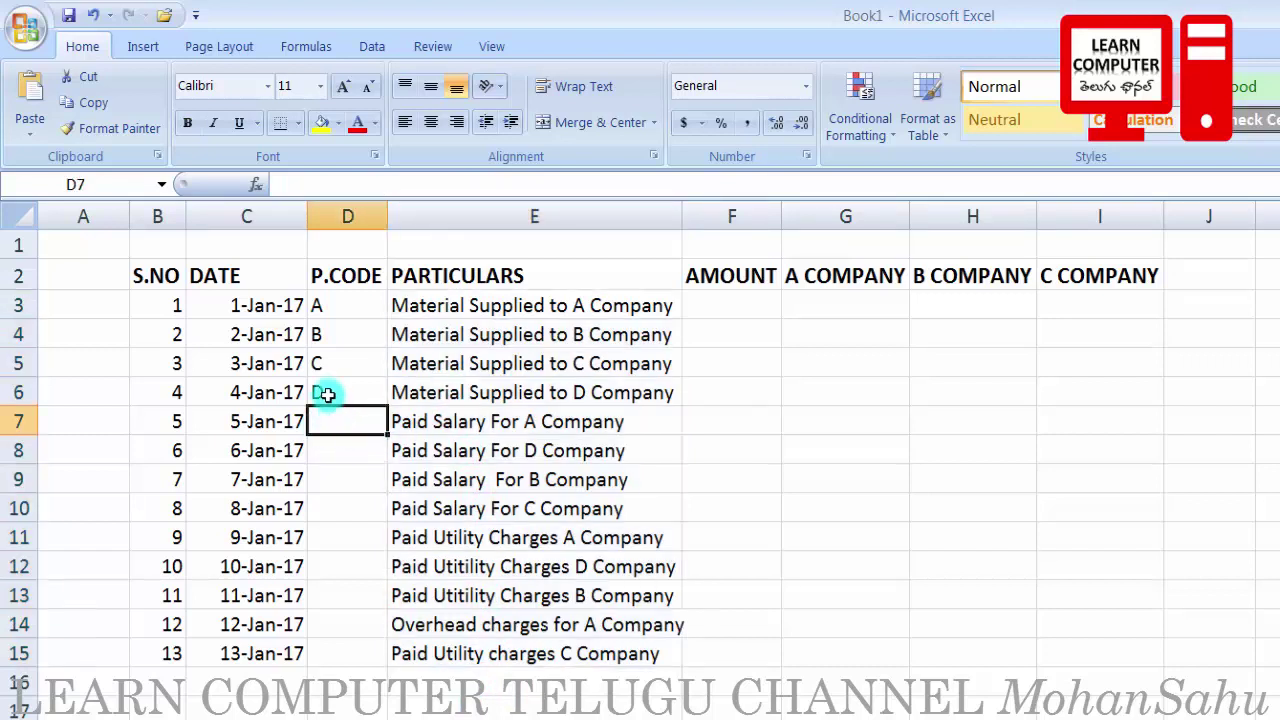
left_click_drag(321, 296, 333, 380)
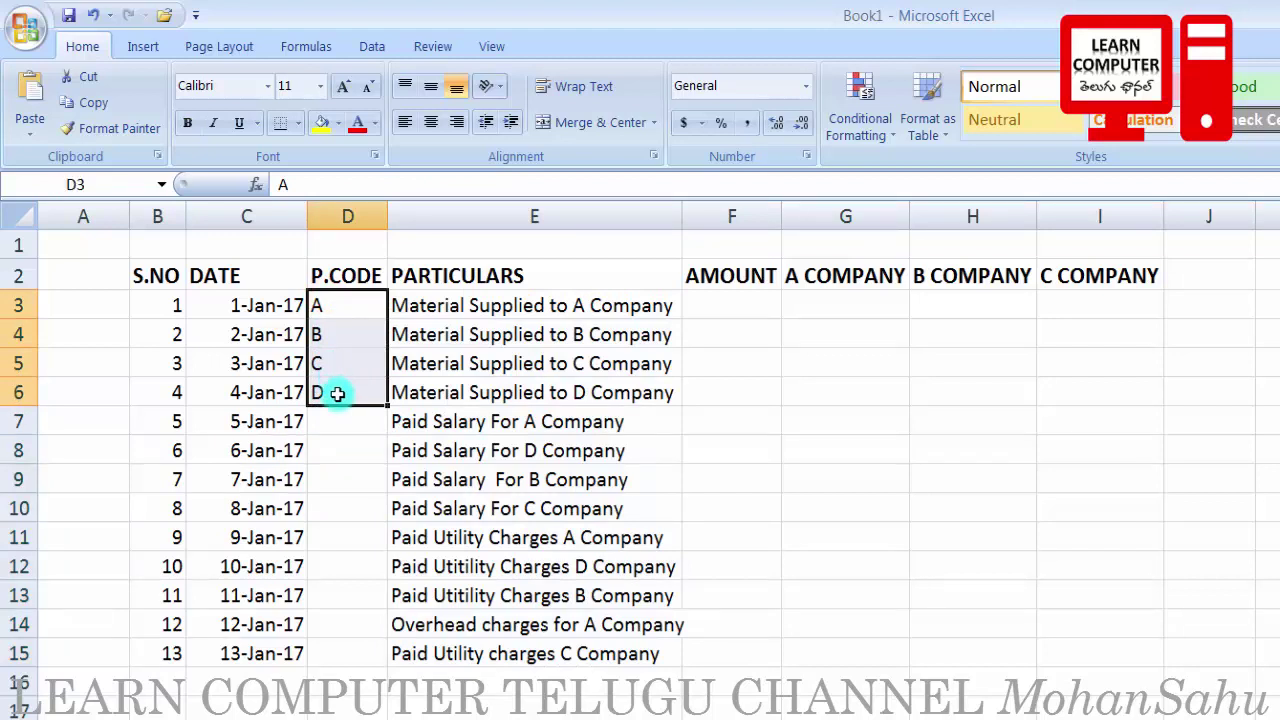
left_click_drag(337, 417, 330, 650)
left_click(529, 430)
left_click(348, 428)
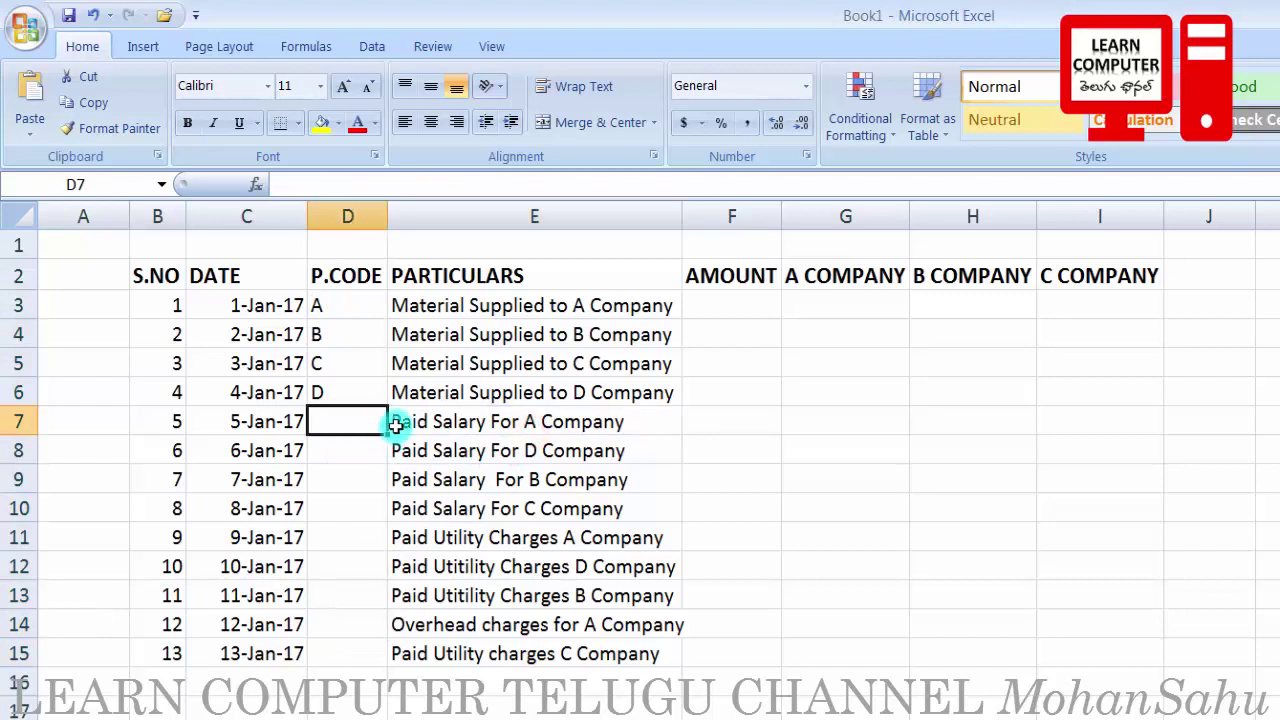
Step: Enter P.CODE letters A, D, B, C, A, D, B, A, C in D7:D15
type("a")
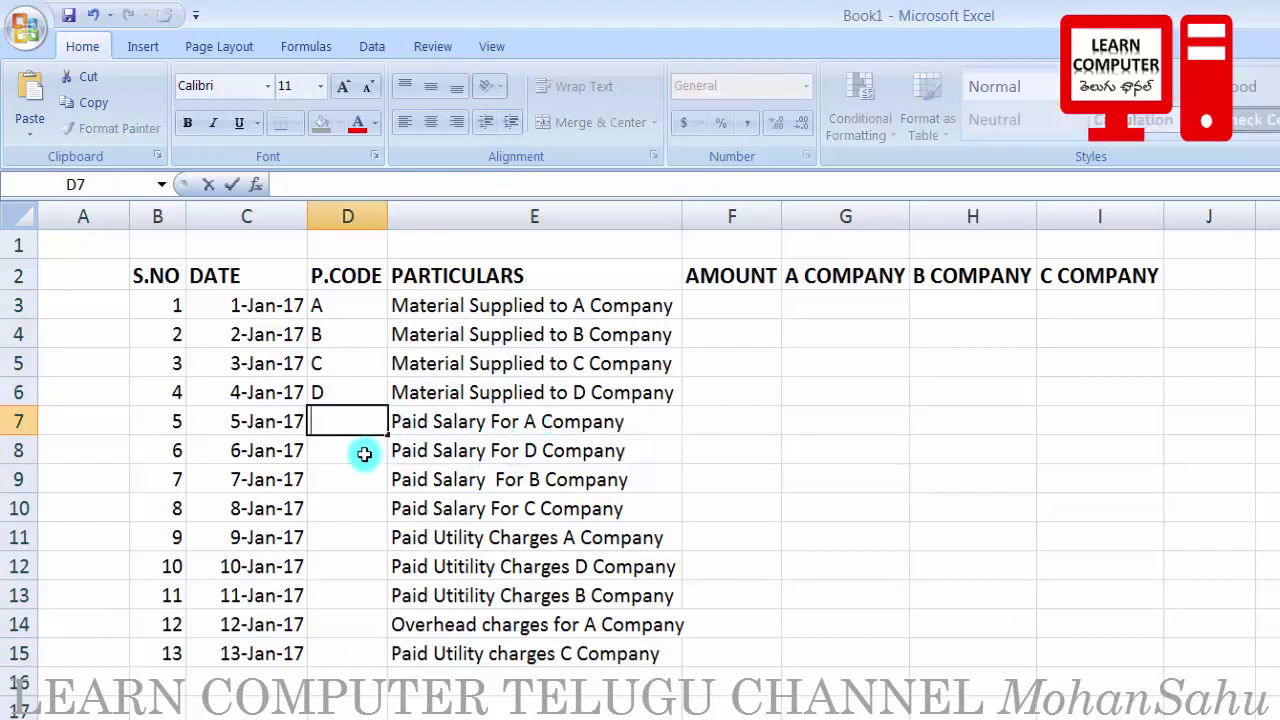
left_click(364, 455)
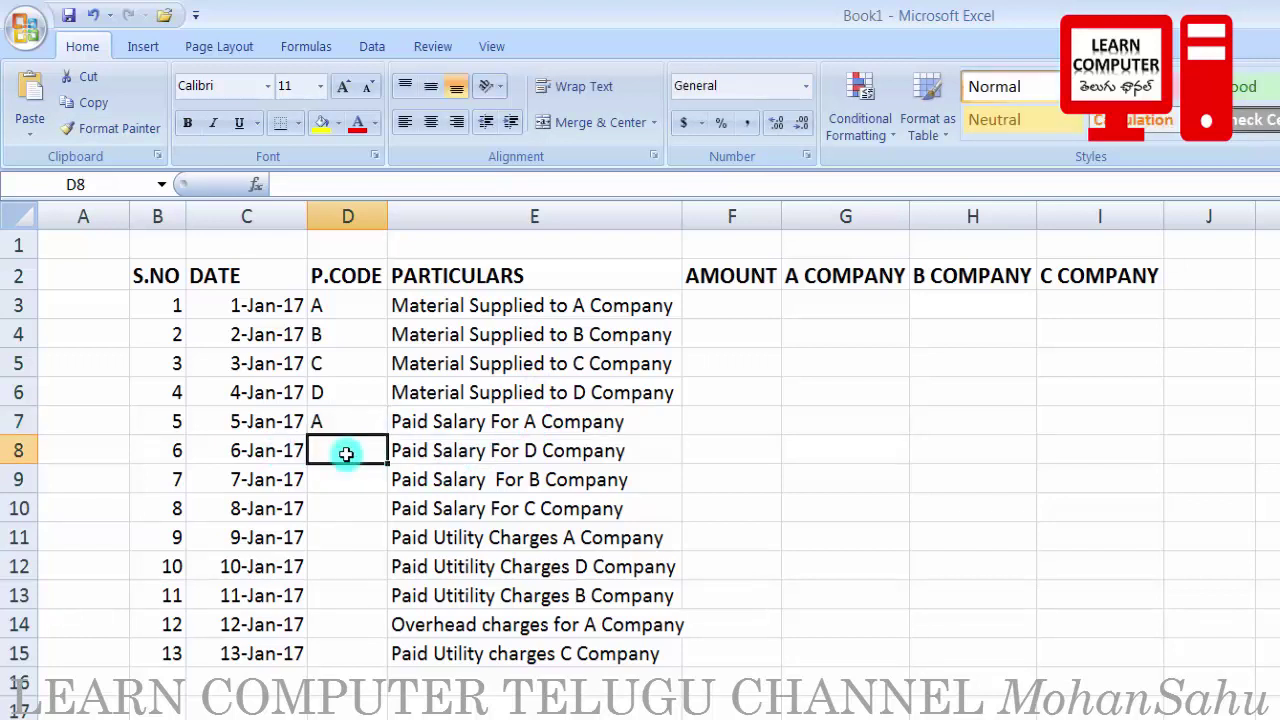
type("d")
left_click(354, 488)
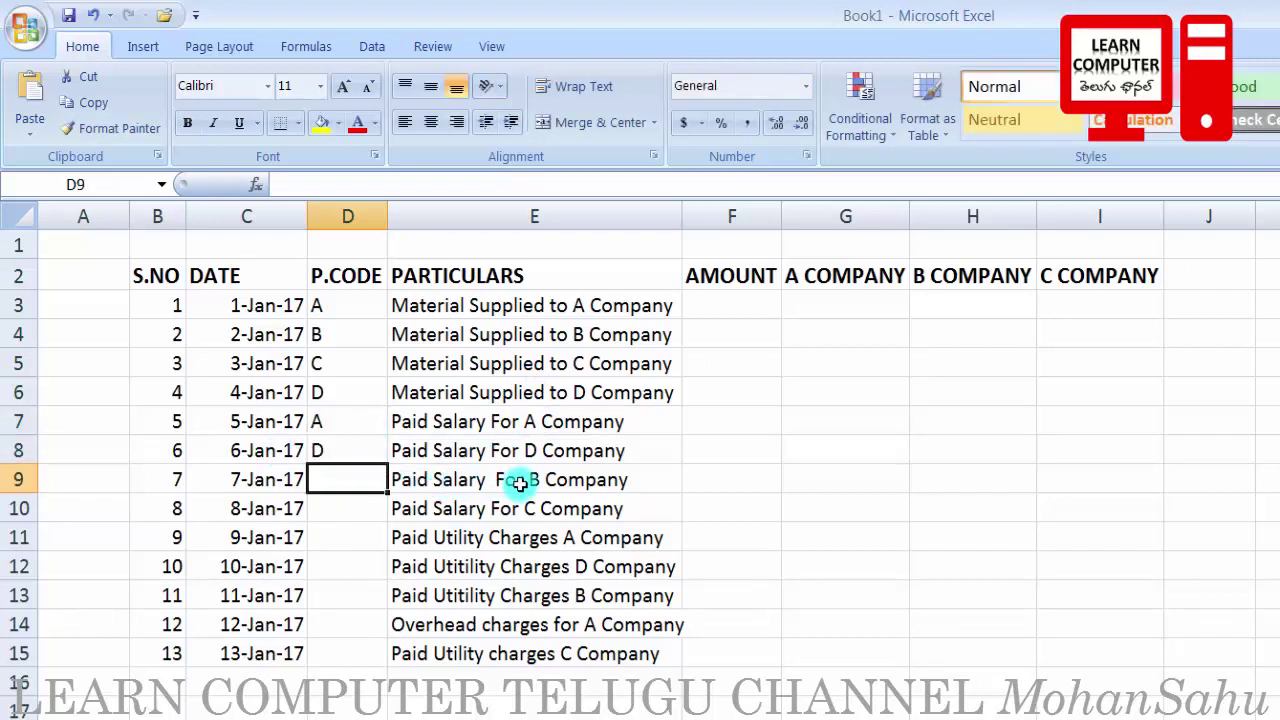
type("B")
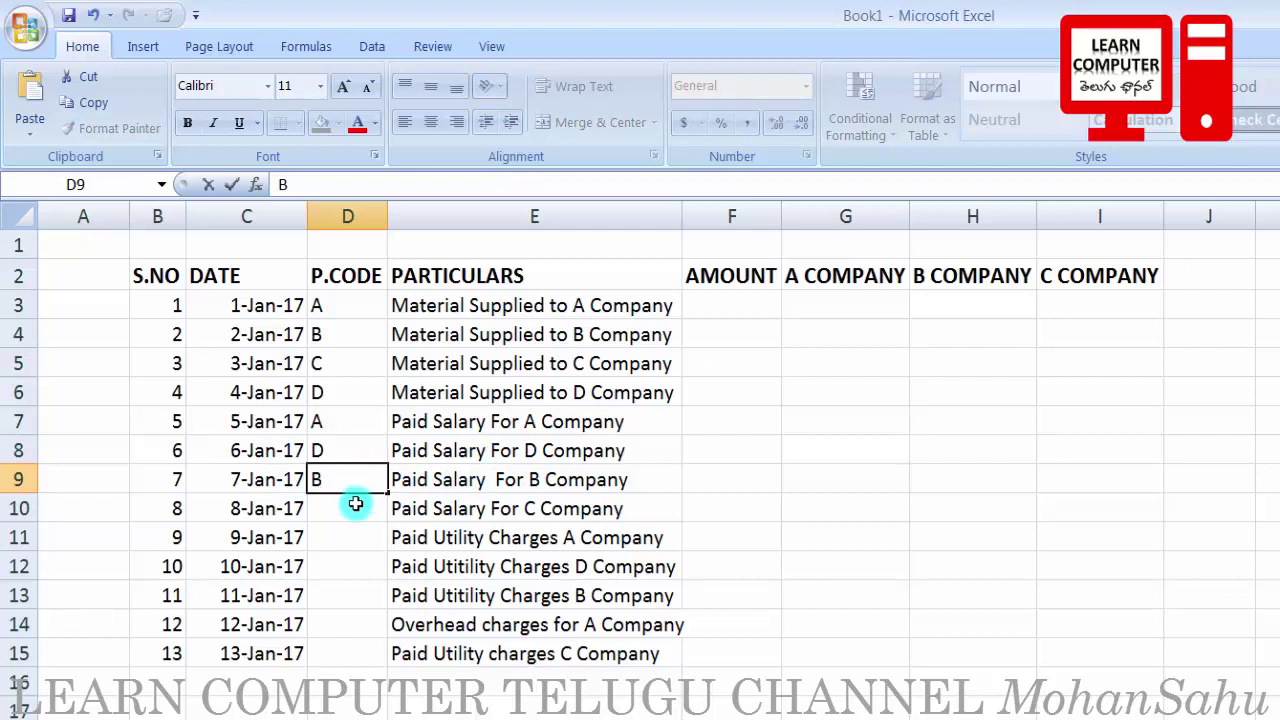
left_click(355, 504)
type("C")
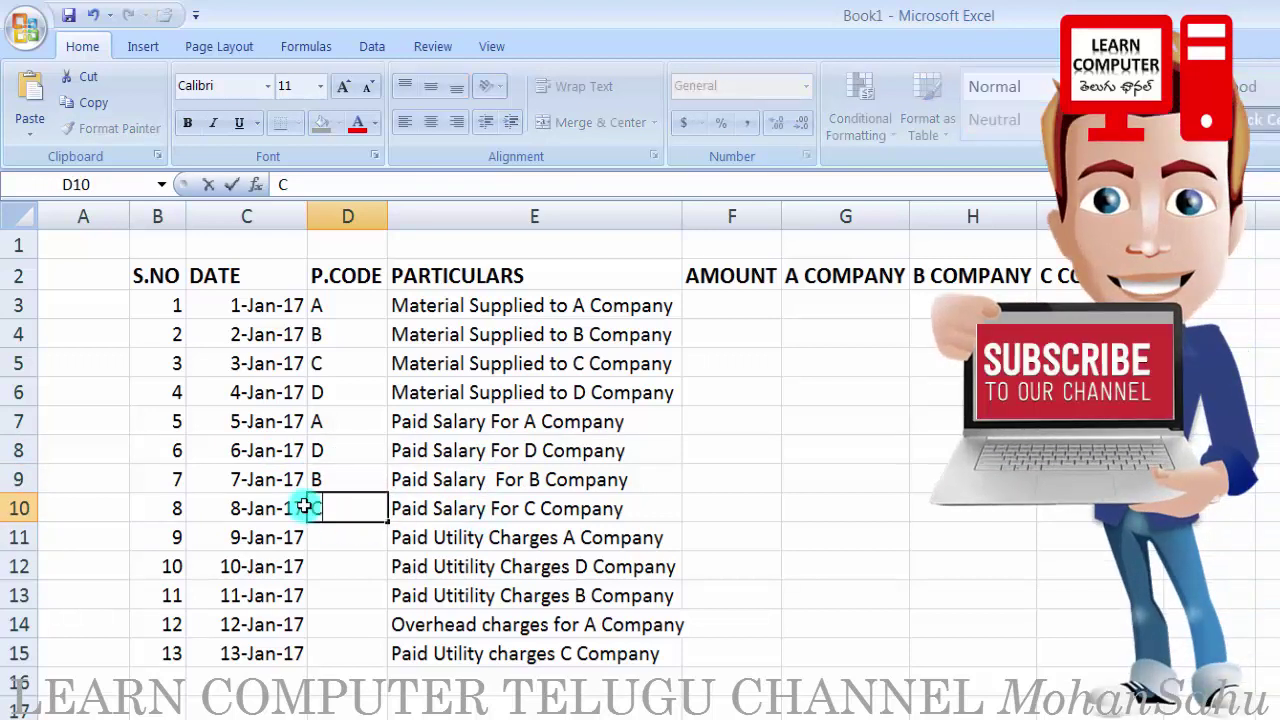
key("Return")
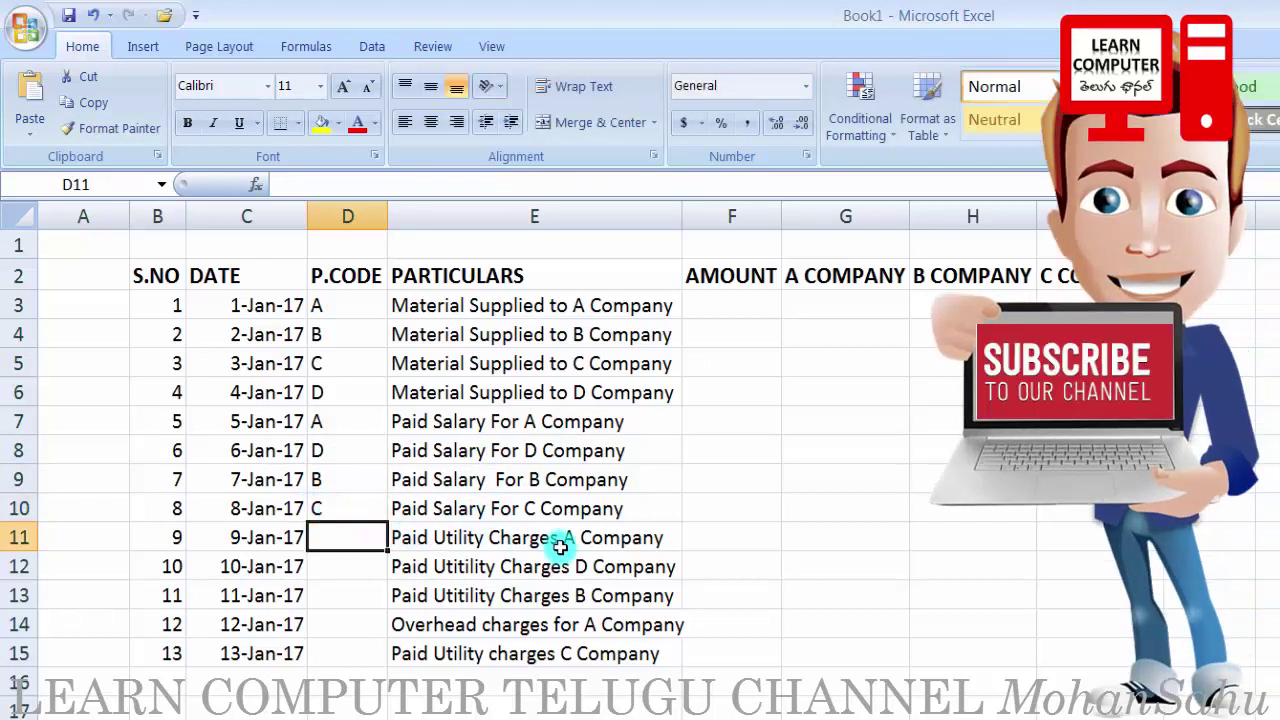
type("A")
key("Return")
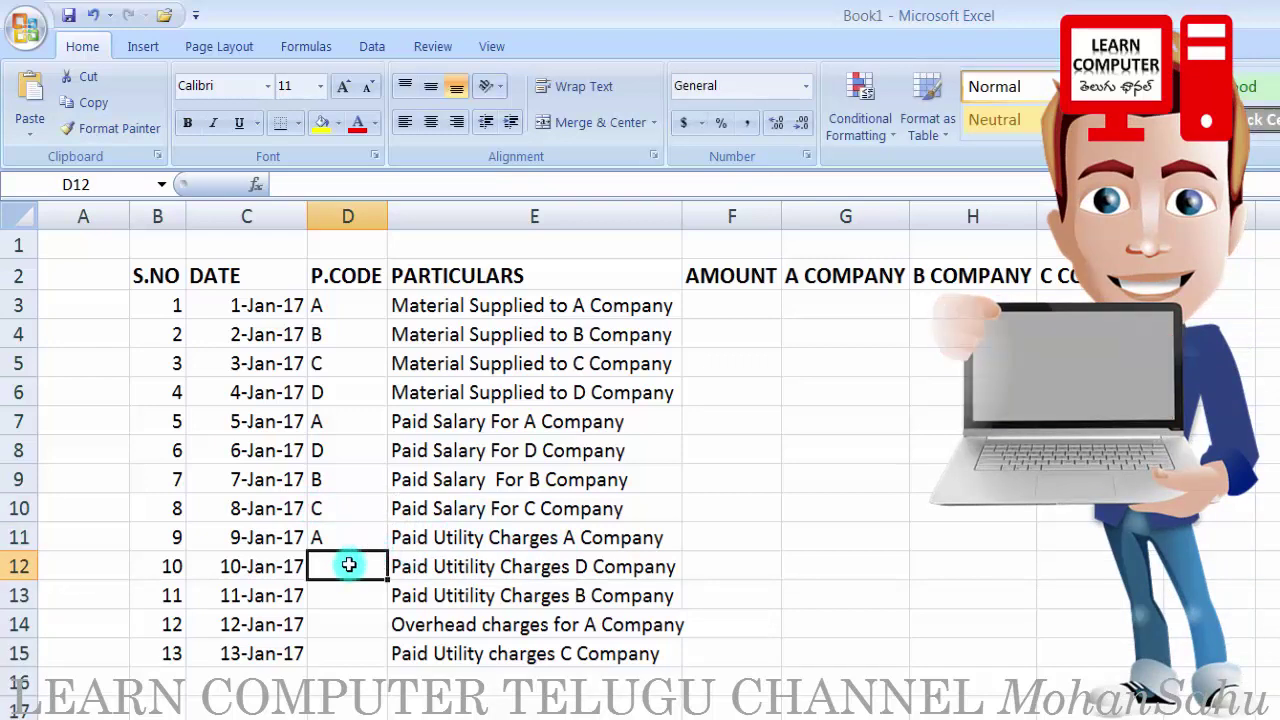
type("D")
key("Return")
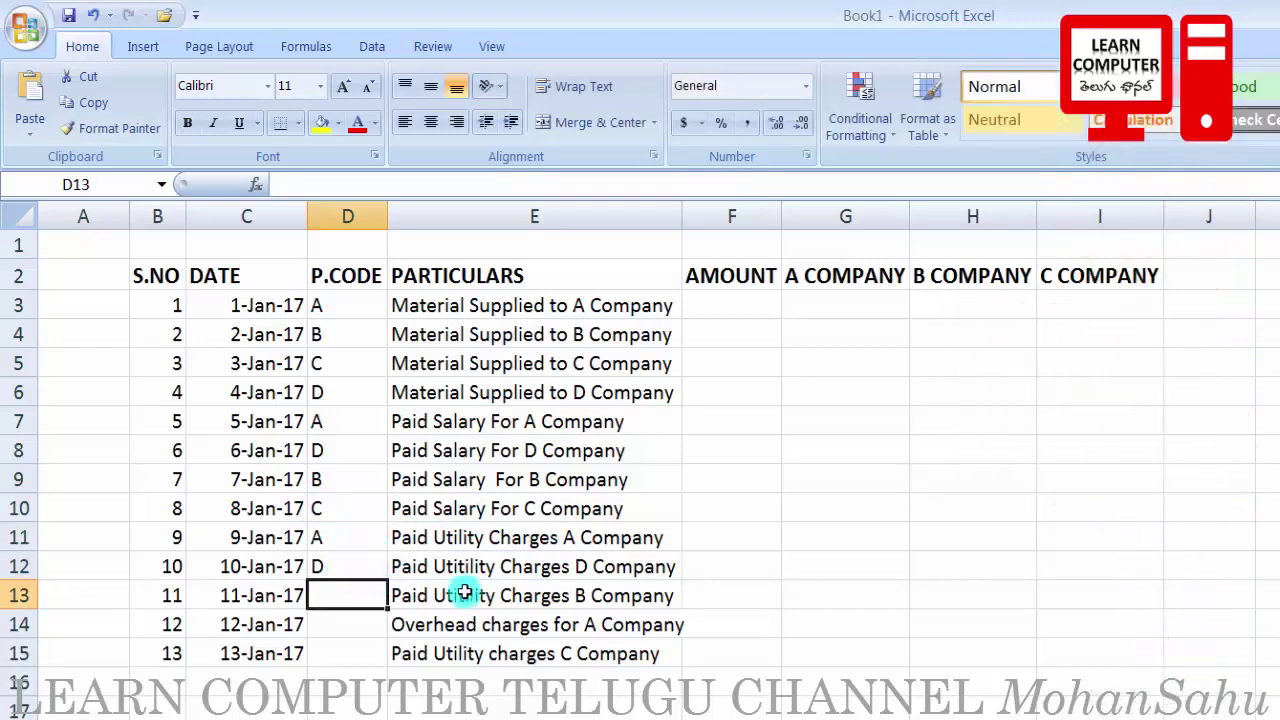
type("B")
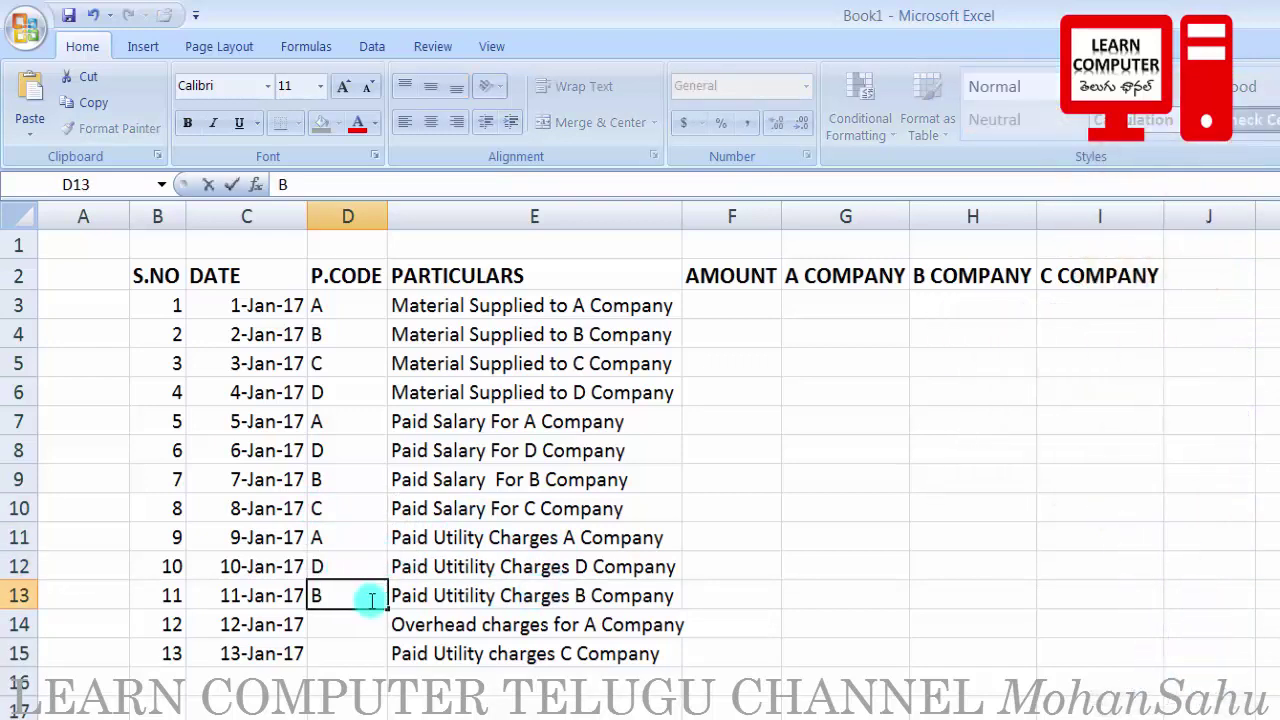
key("Return")
type("A")
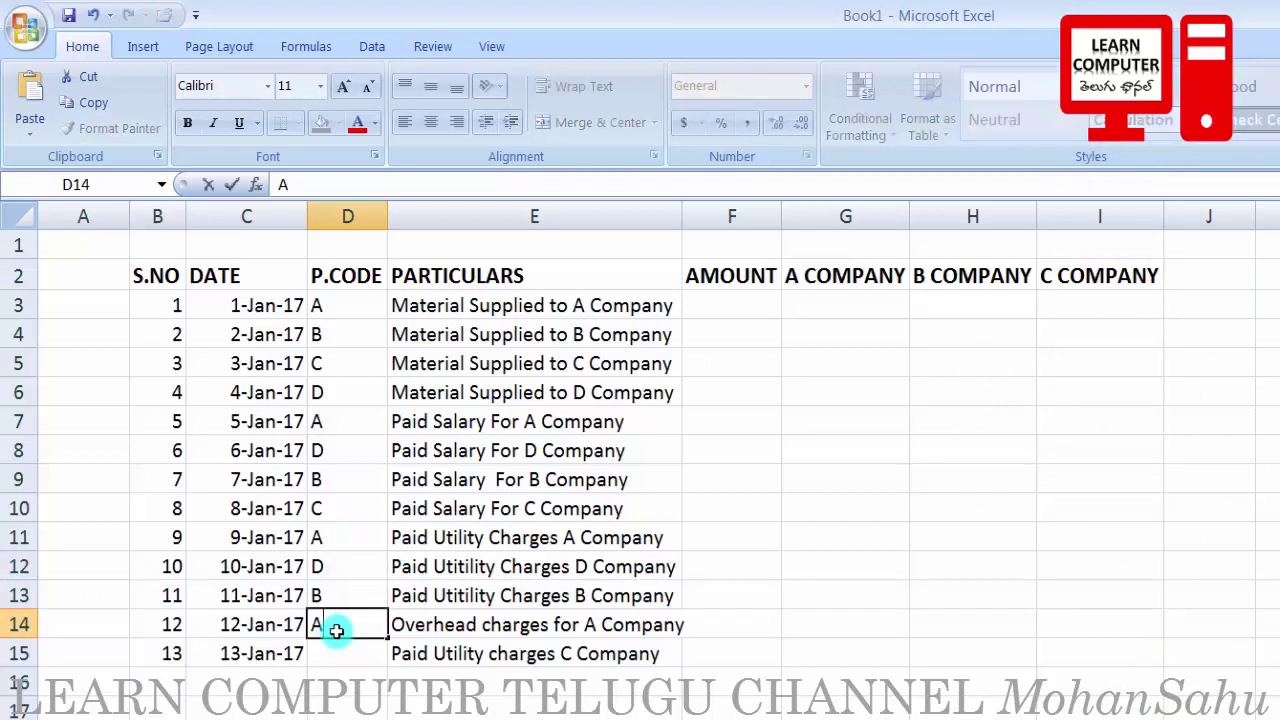
key("Return")
type("C")
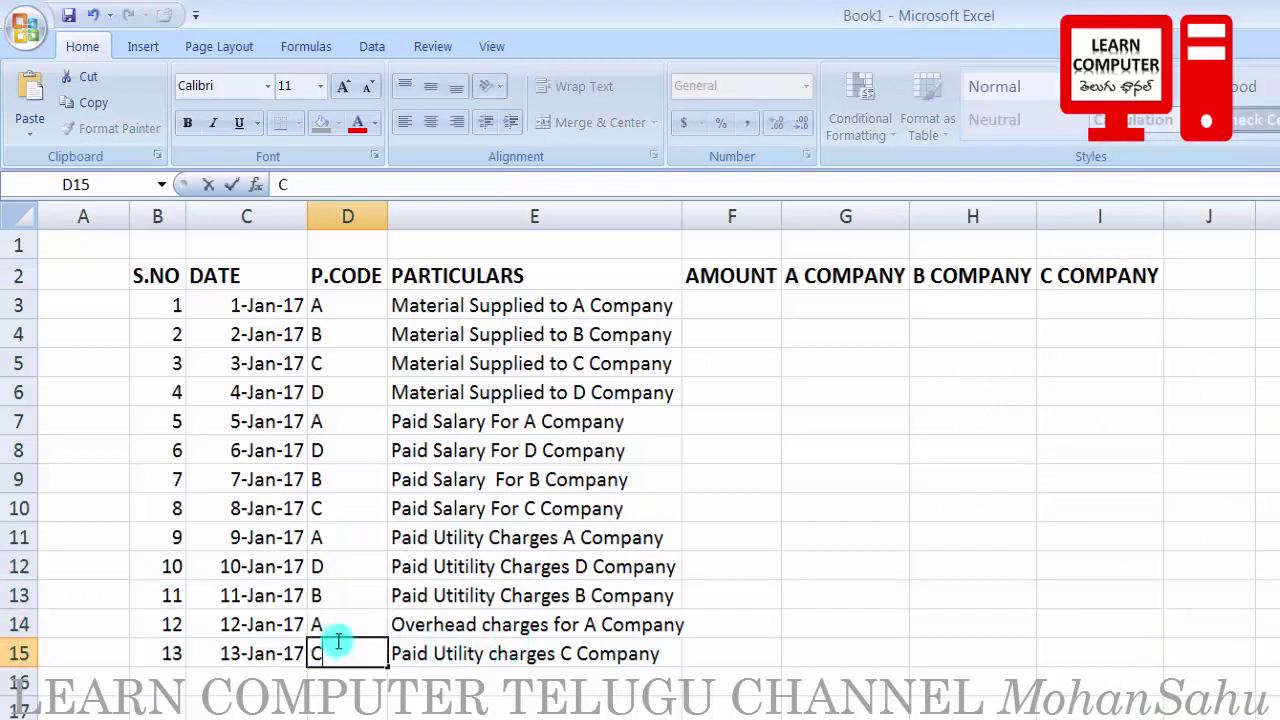
key("Return")
left_click(724, 305)
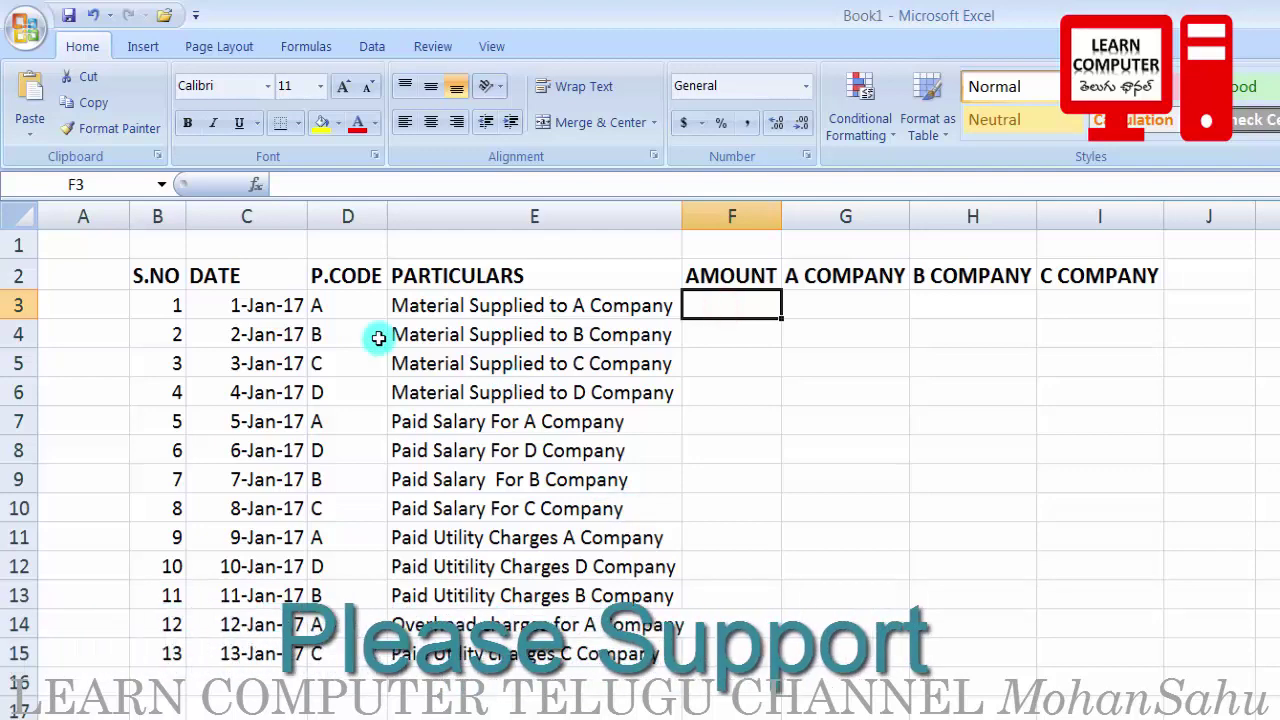
Step: Enter amounts 25000, 30000, 28000, 32000, 45000 and 15000 in F3:F8
left_click(162, 276)
left_click(236, 282)
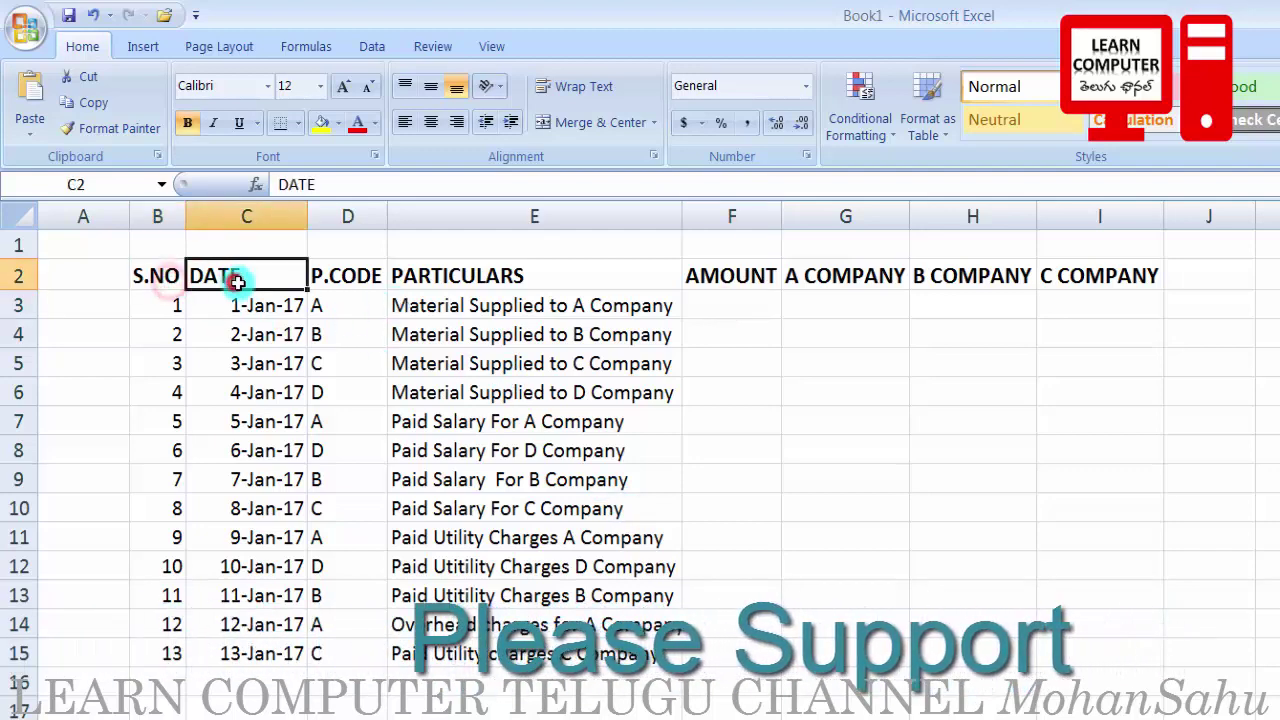
left_click(330, 270)
left_click(440, 274)
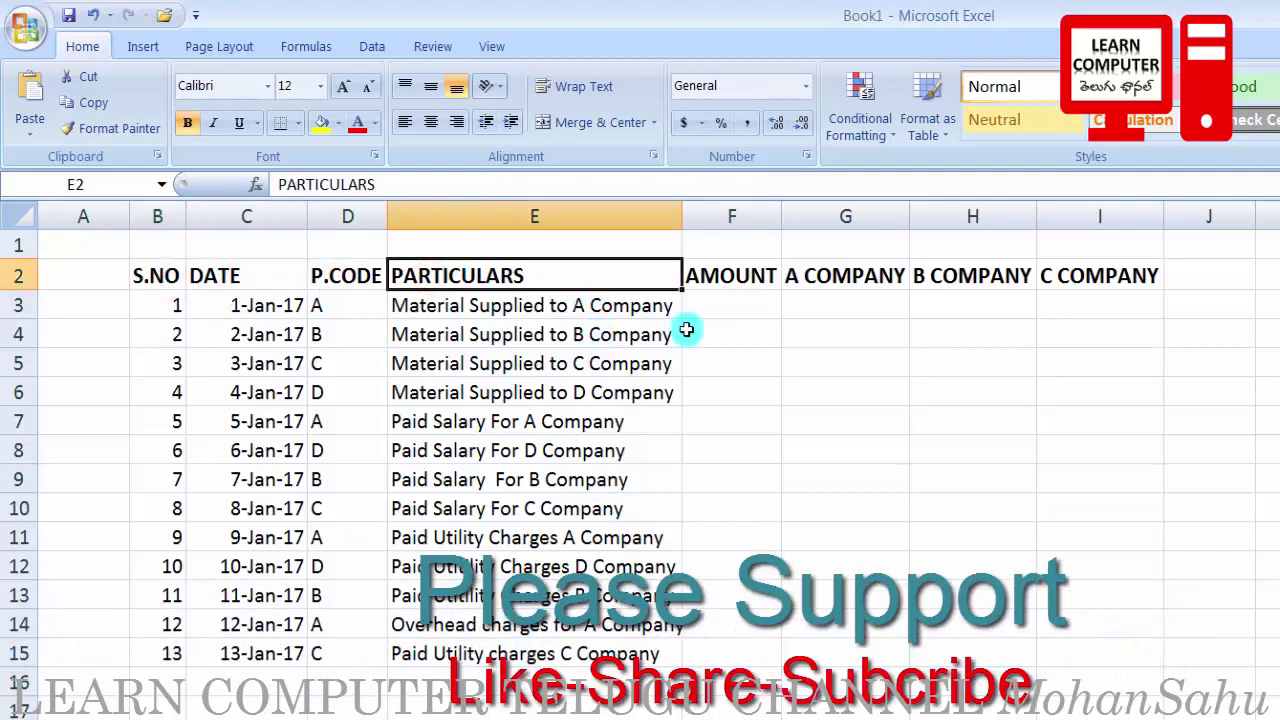
left_click(732, 297)
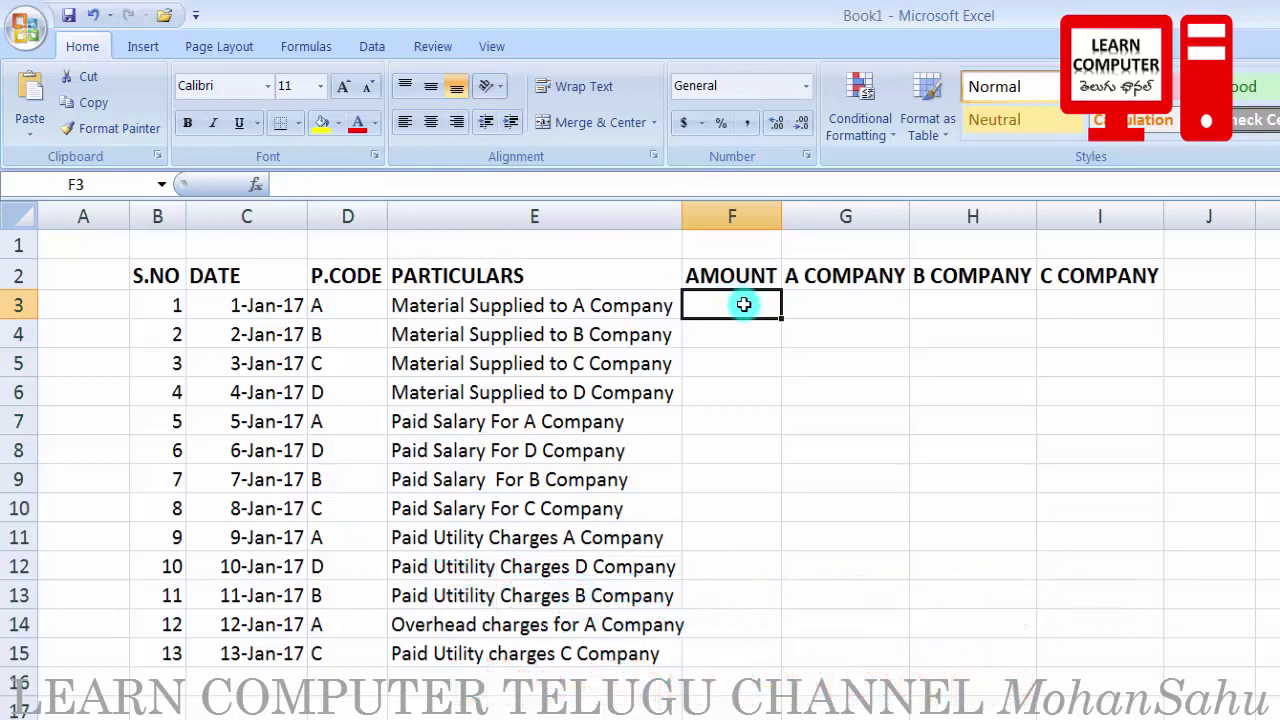
type("25000")
key("Return")
type("30000")
key("Return")
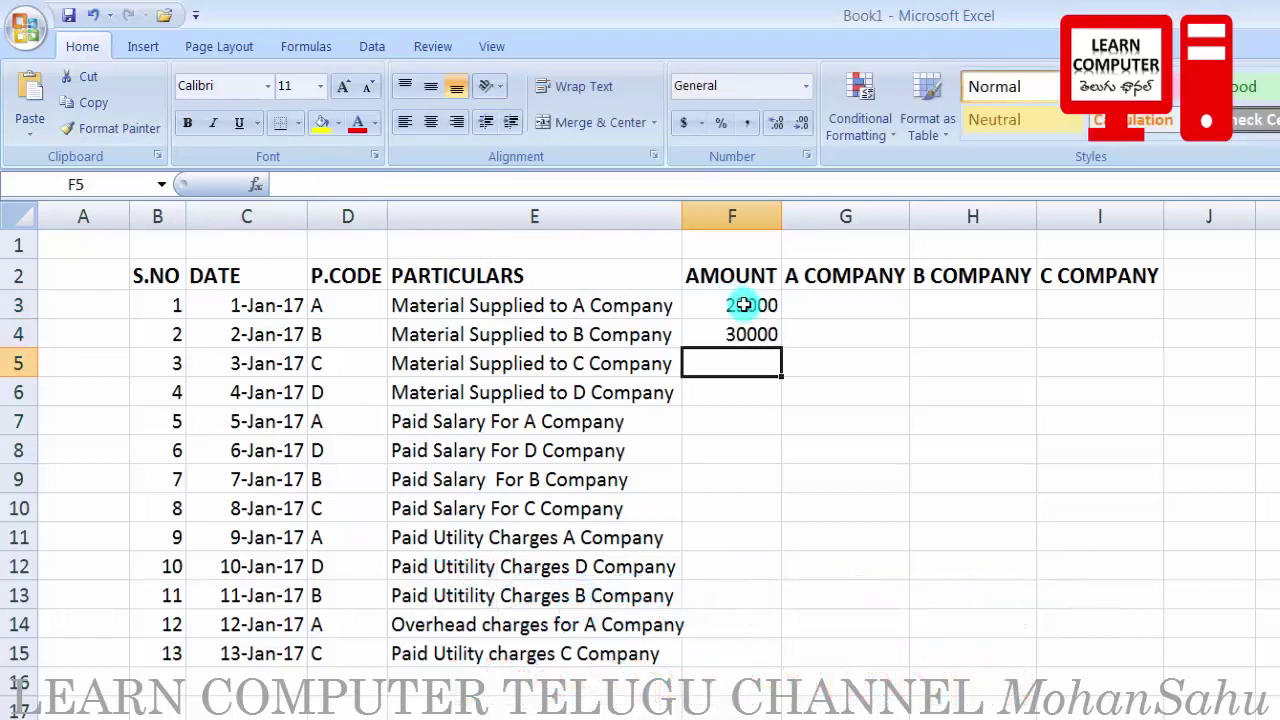
type("28000")
key("Return")
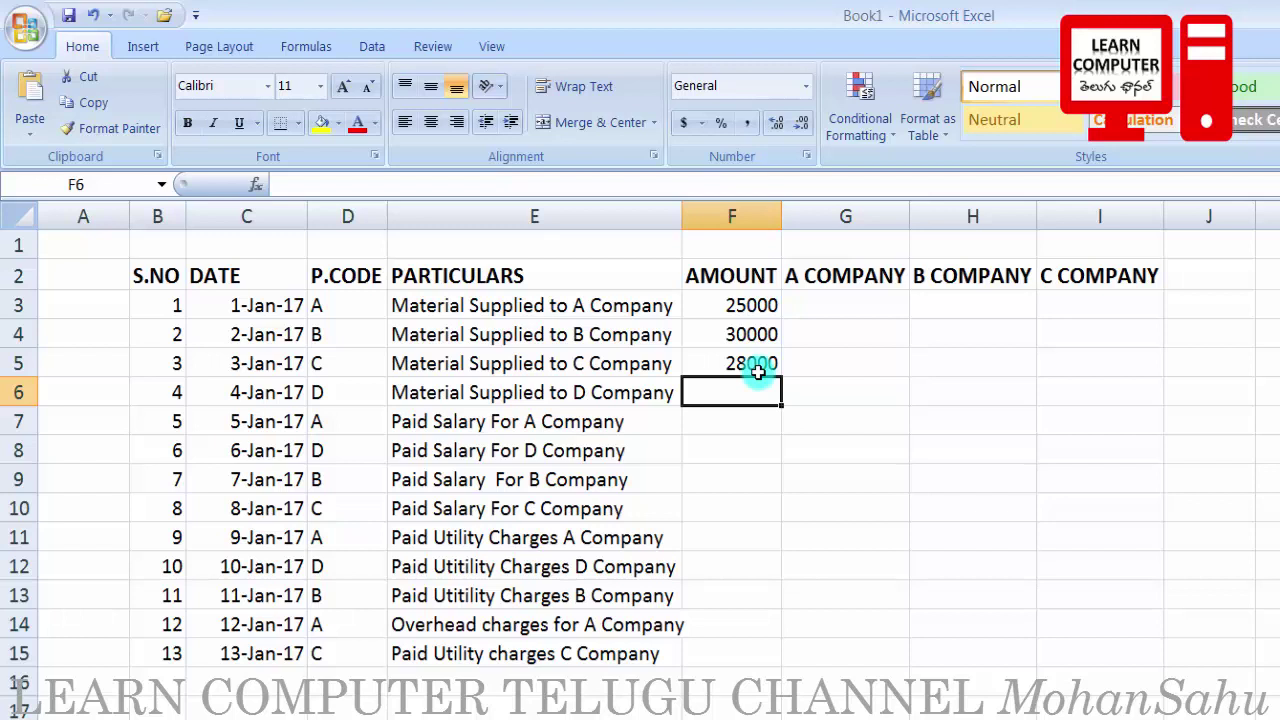
type("32000")
key("Return")
type("45000")
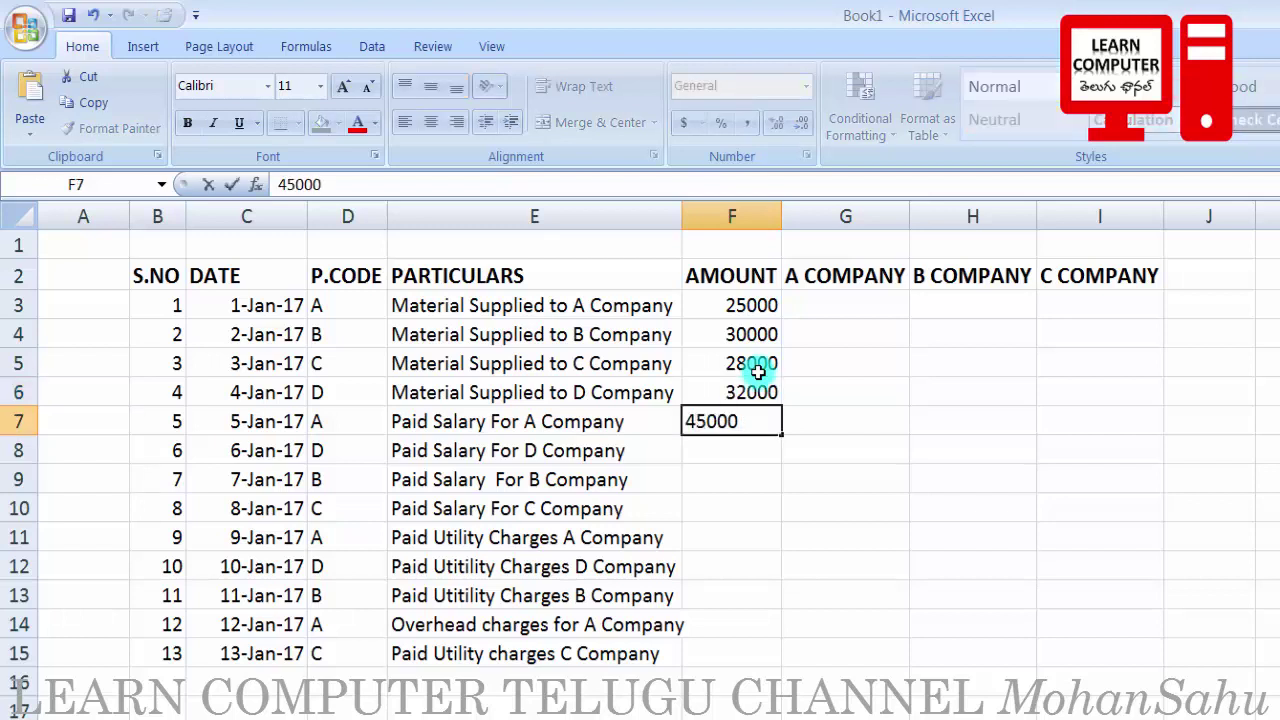
key("Return")
type("15000")
key("Return")
Step: Enter amounts 18000, 20000, 14500, 18000, 25000, 23000 and 24000 in F9:F15, correcting 250000
type("18000")
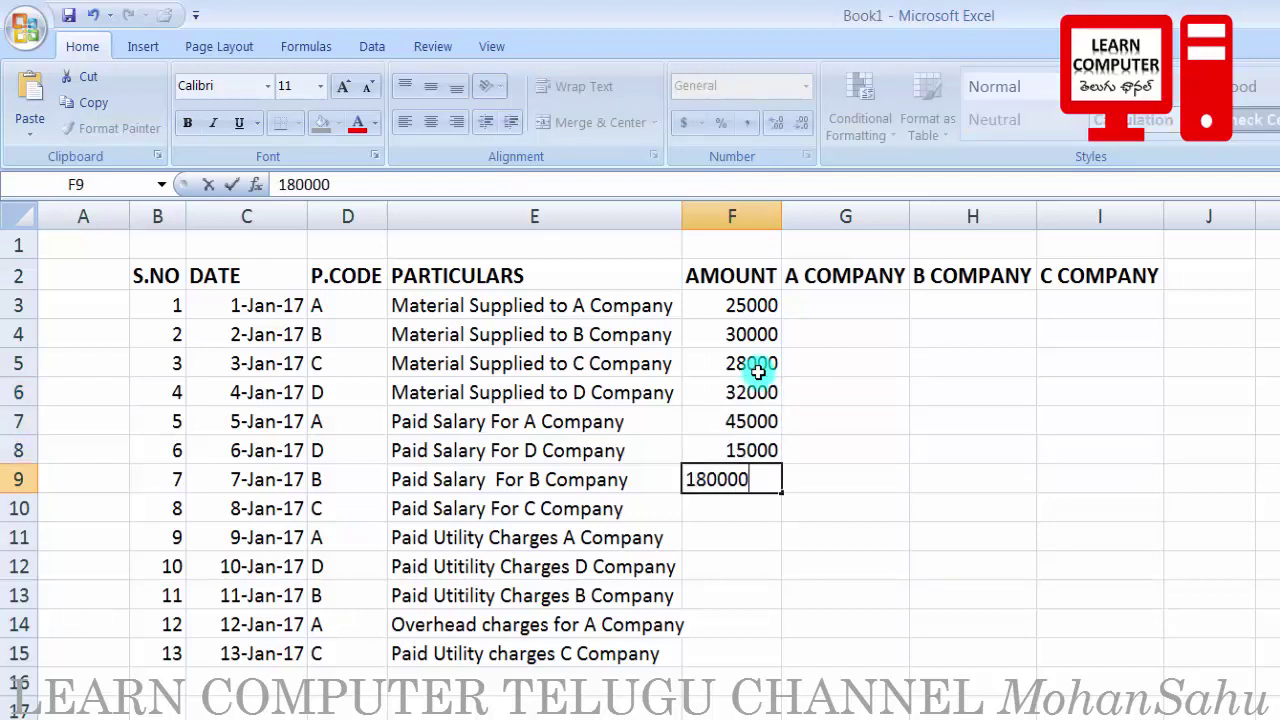
key("Return")
type("20000")
key("Return")
type("14500")
key("Return")
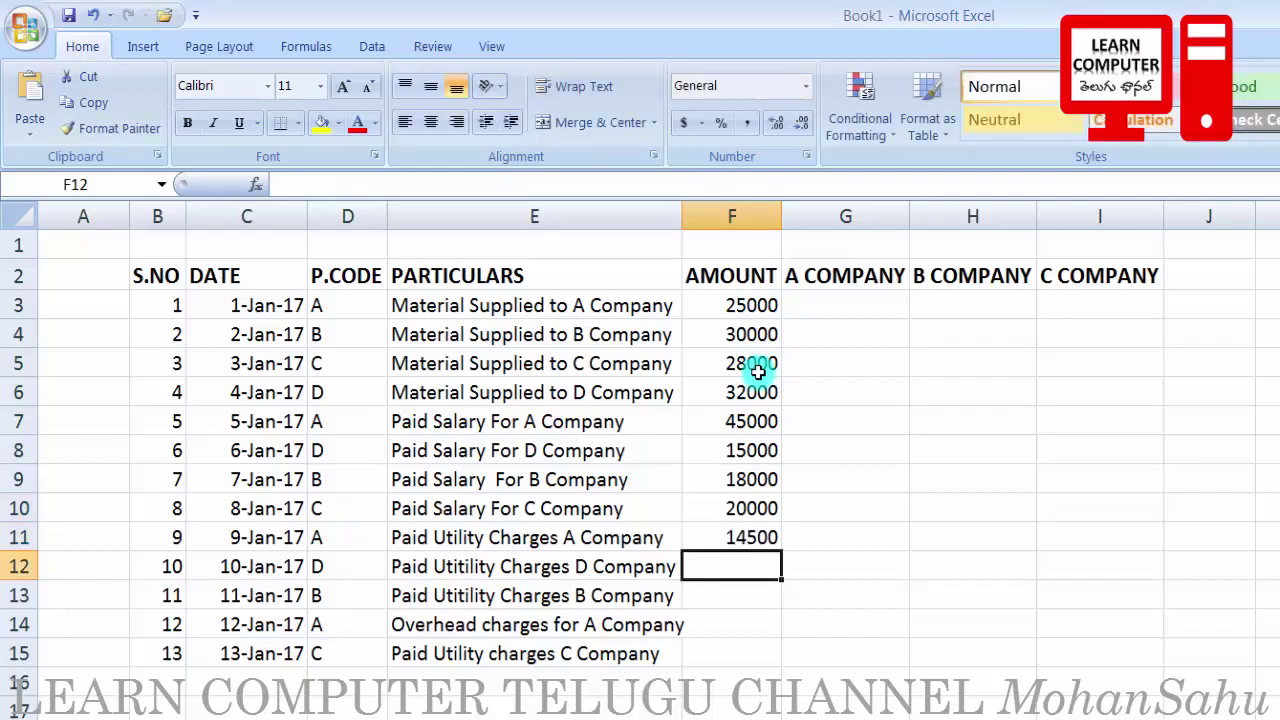
type("18000")
key("Return")
type("250000")
key("Tab")
key("Left")
type("25000")
key("Return")
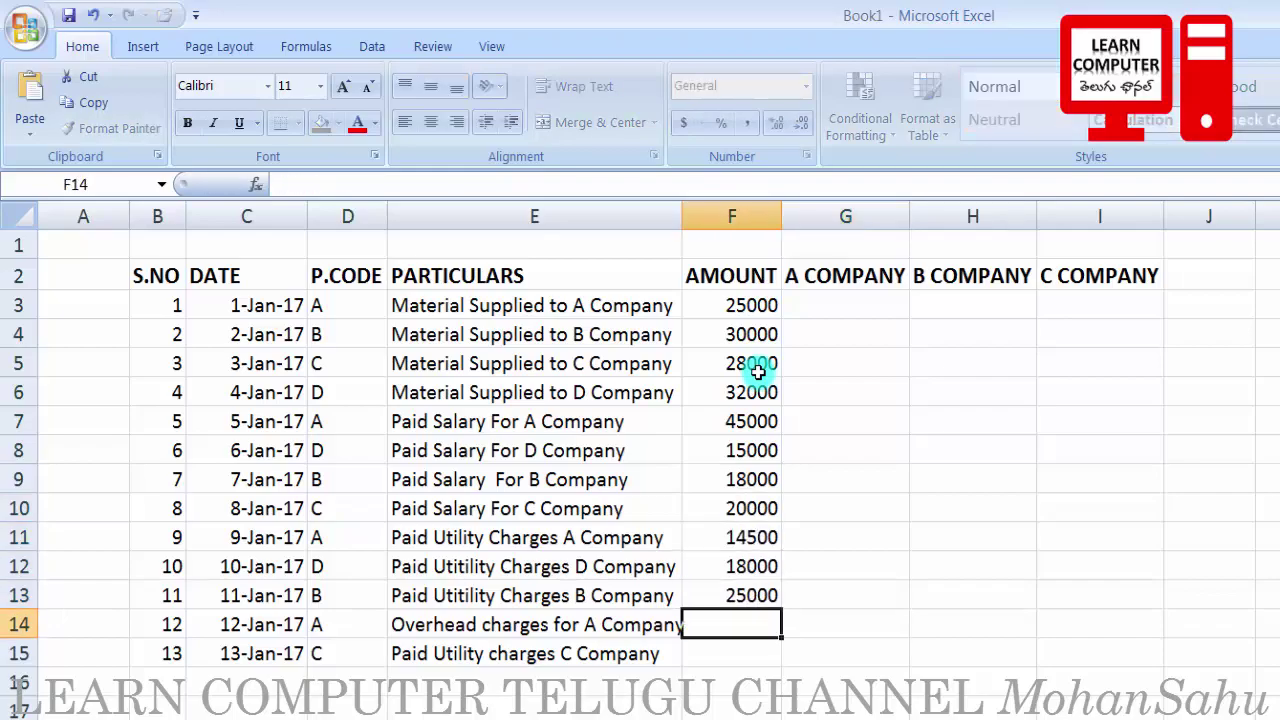
type("23000")
key("Return")
type("24000")
key("Return")
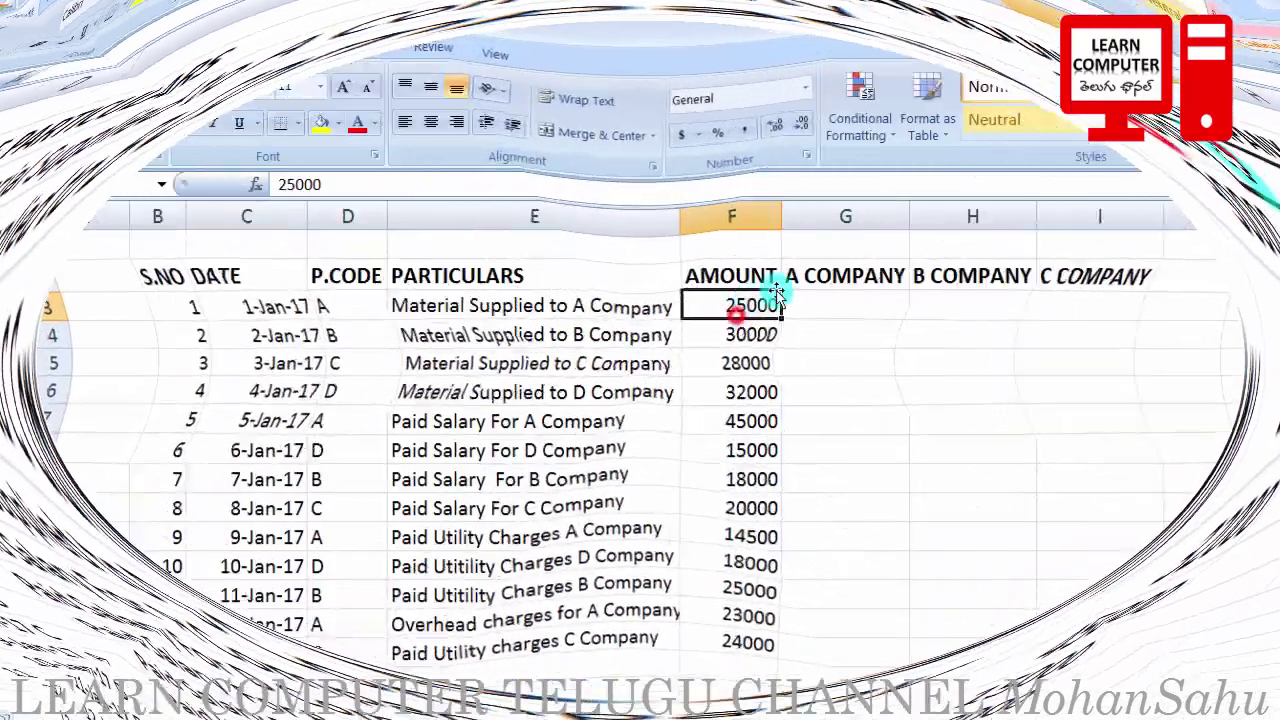
left_click(814, 302)
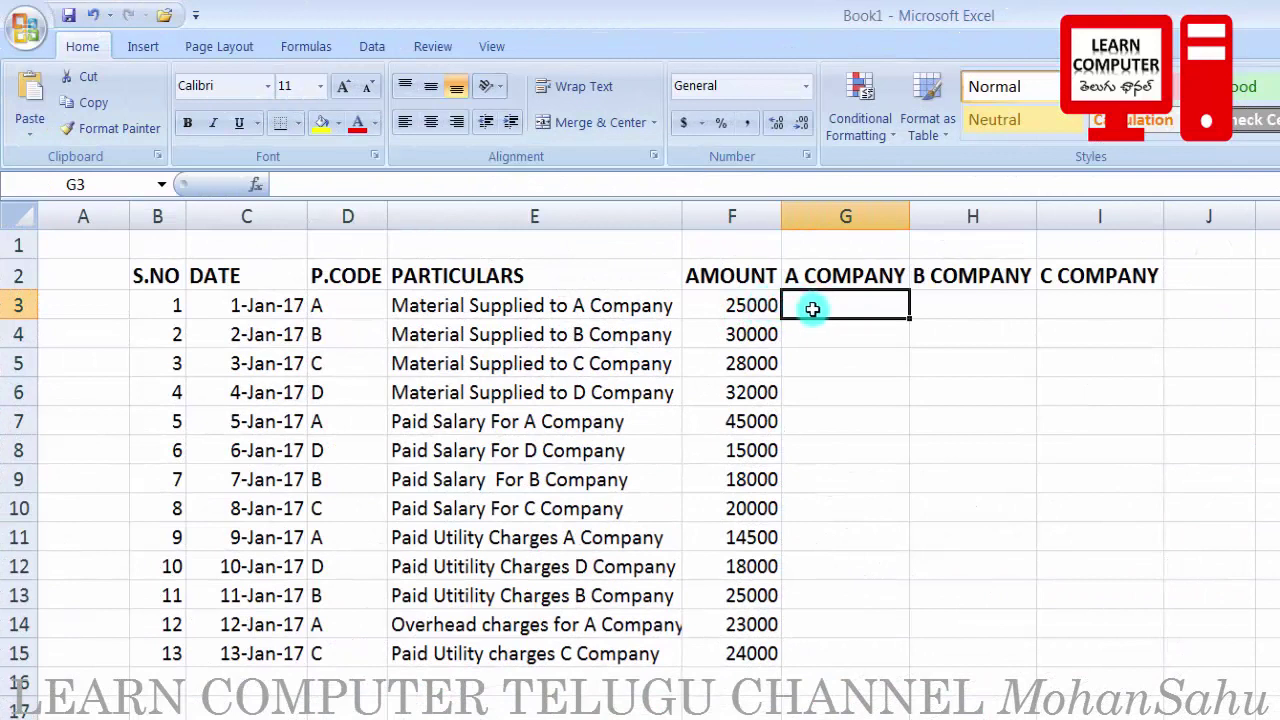
Step: Add a D COMPANY heading in J2 and autofit column J to fit it
left_click(970, 300)
left_click(1078, 298)
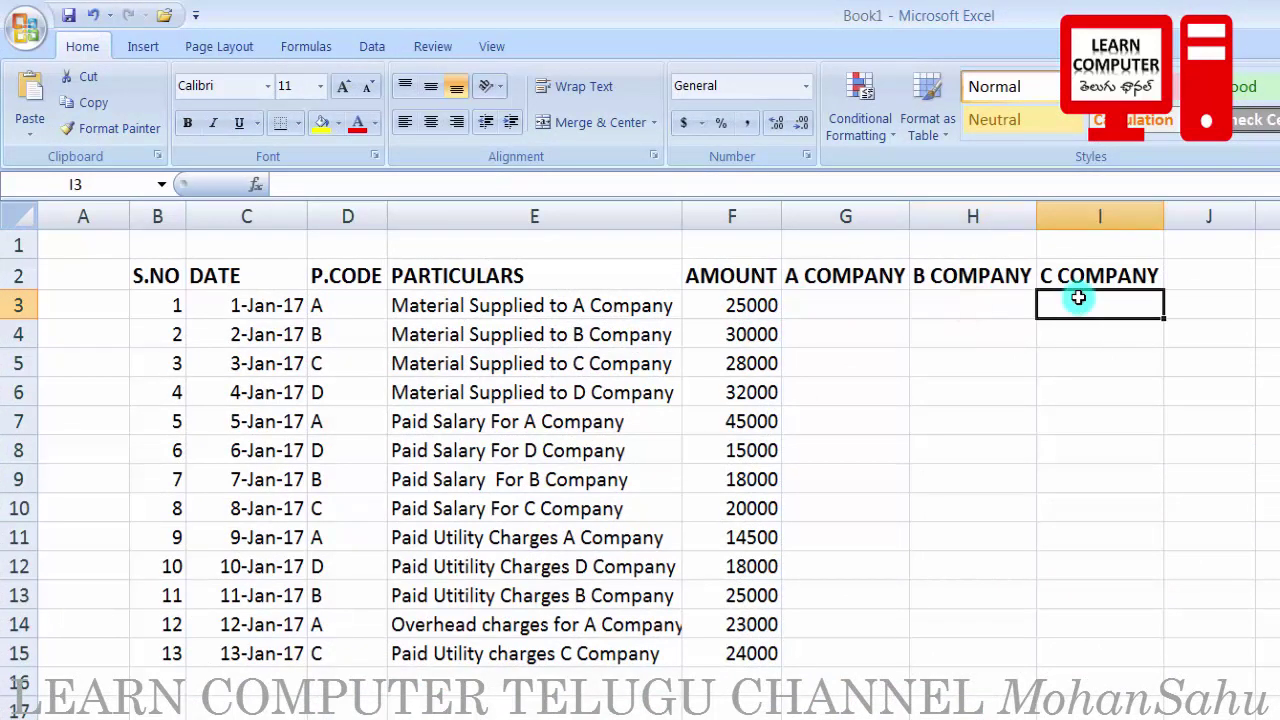
left_click(830, 298)
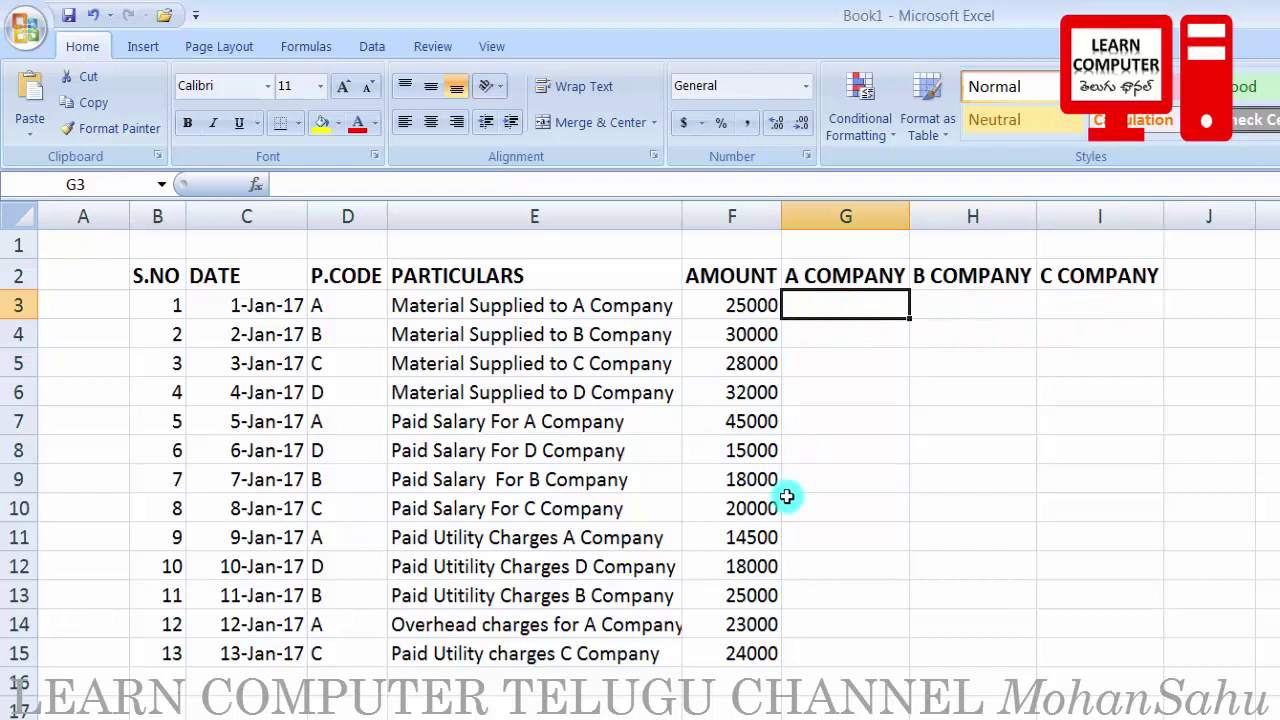
left_click(1210, 284)
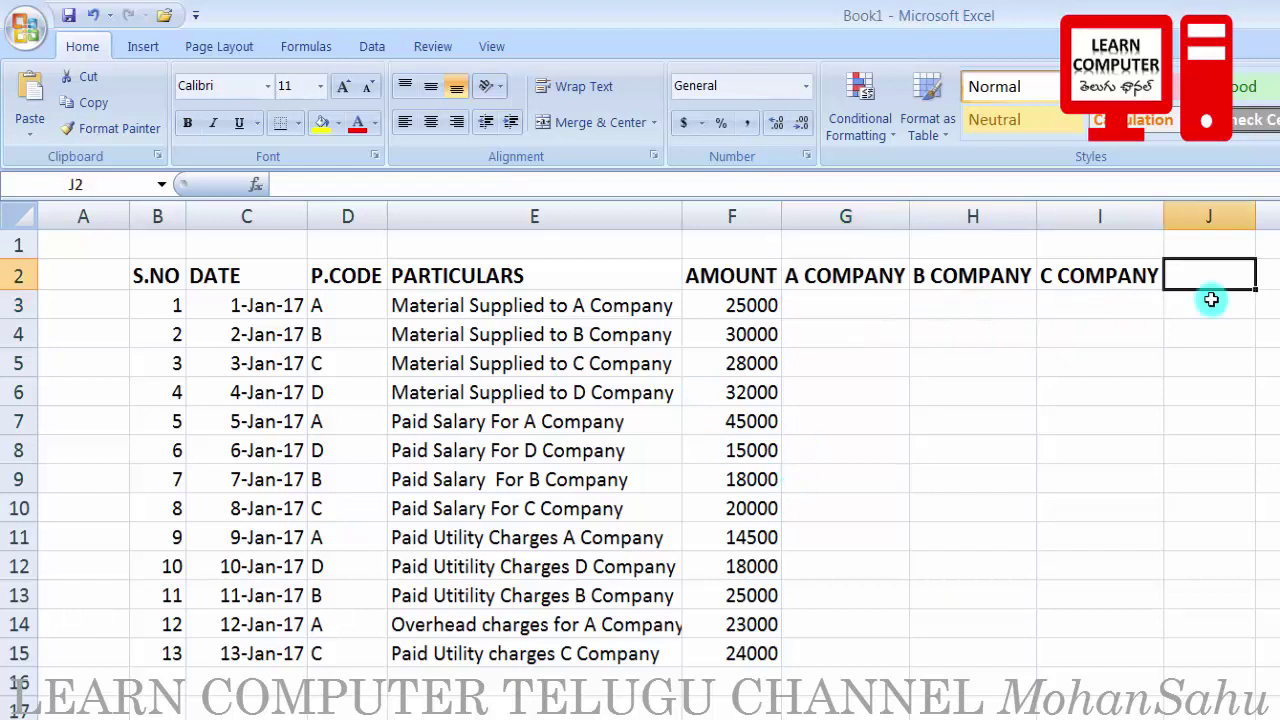
type("D COM")
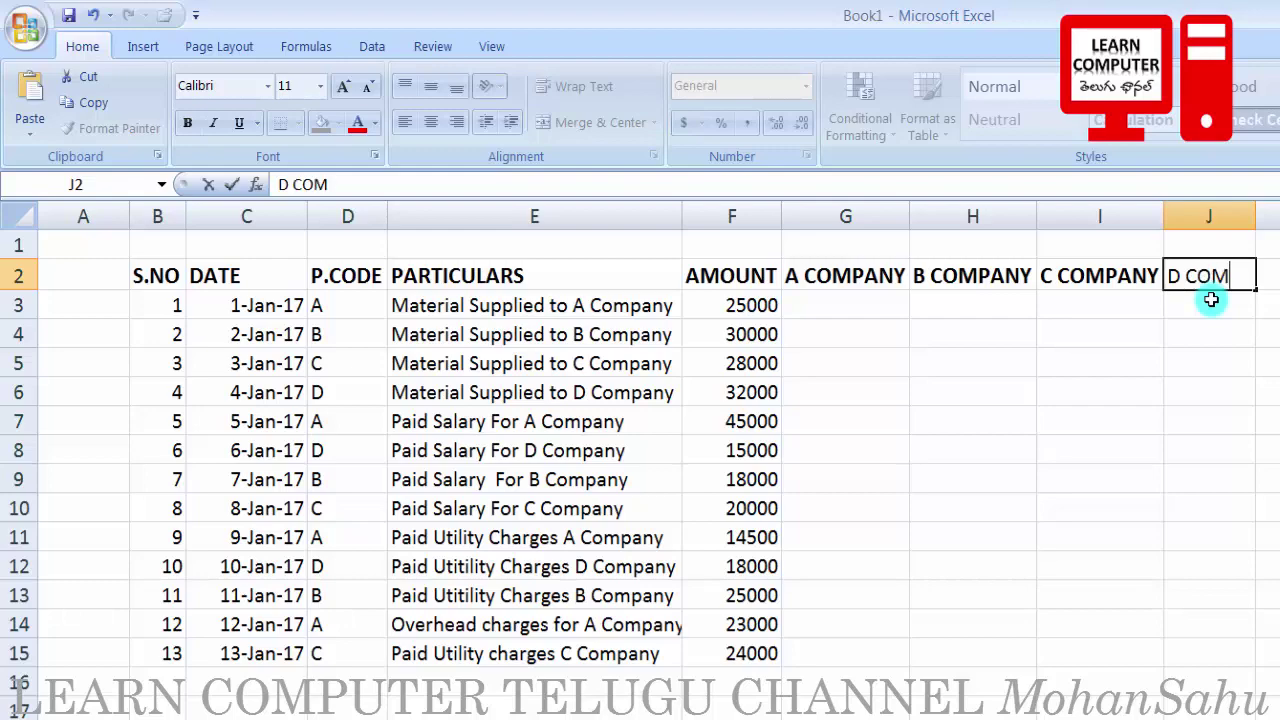
type("PANY")
key("Return")
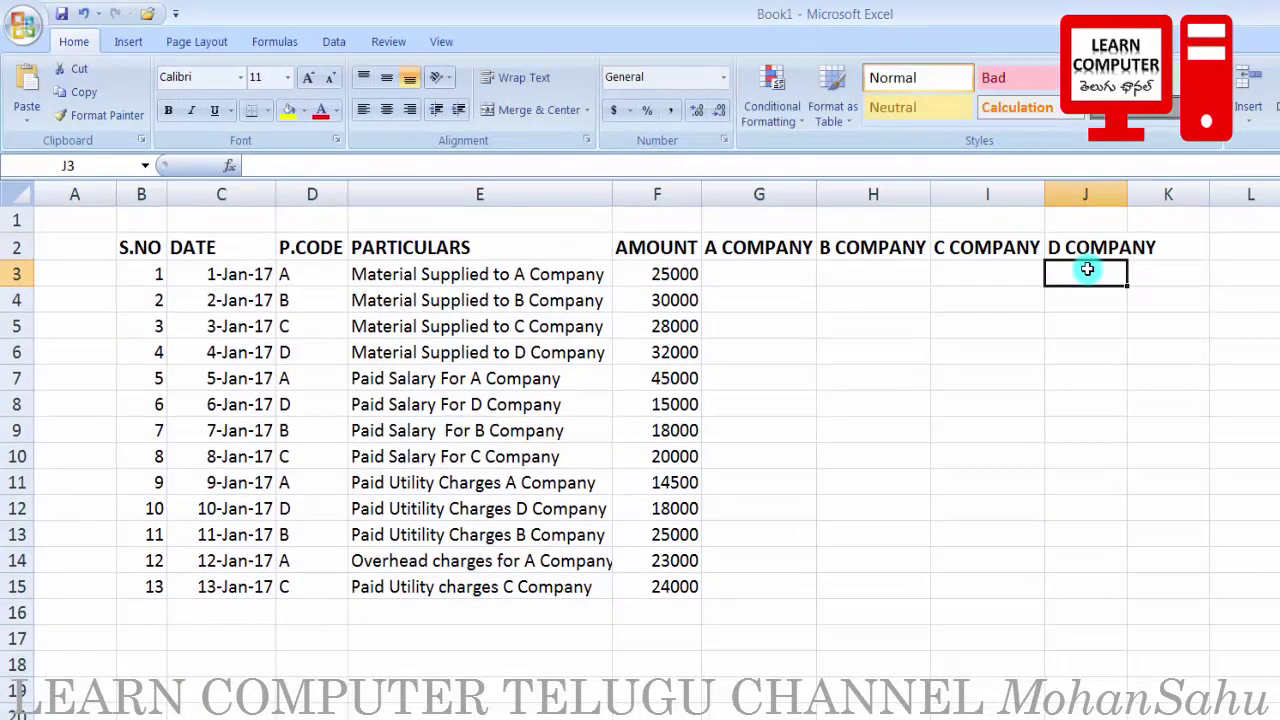
left_click(1071, 254)
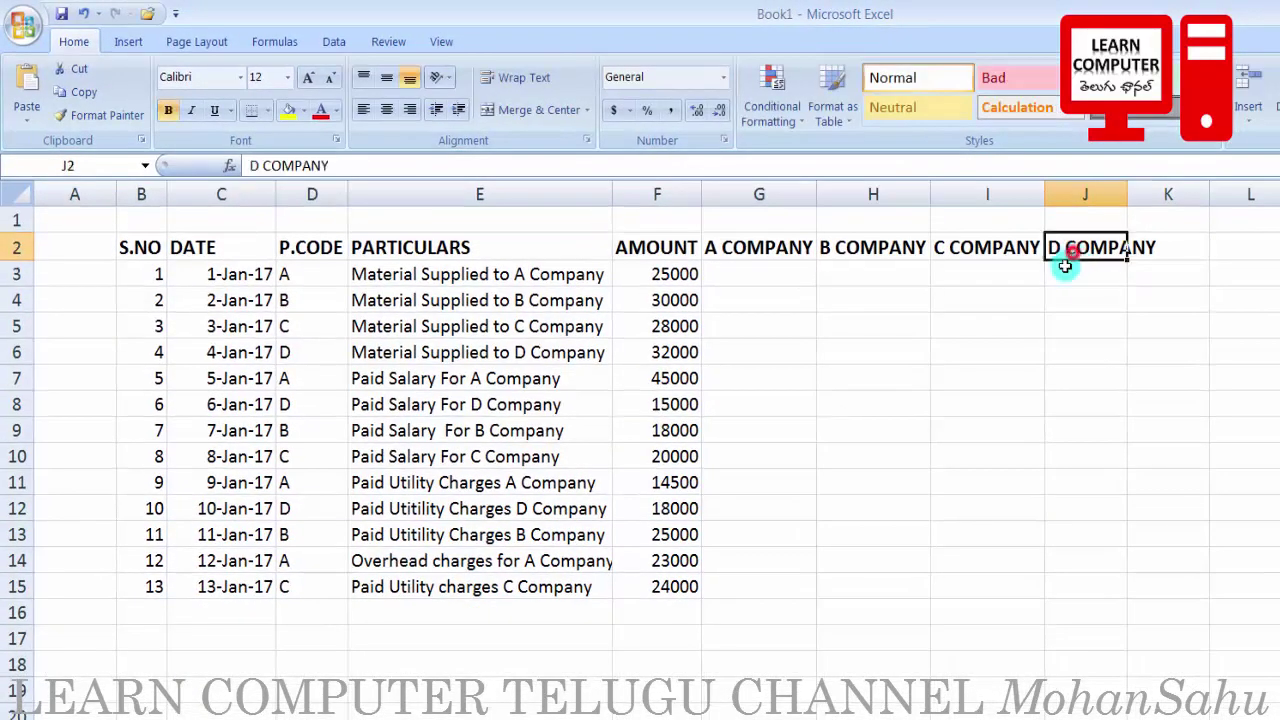
double_click(1127, 194)
left_click(963, 294)
left_click(757, 277)
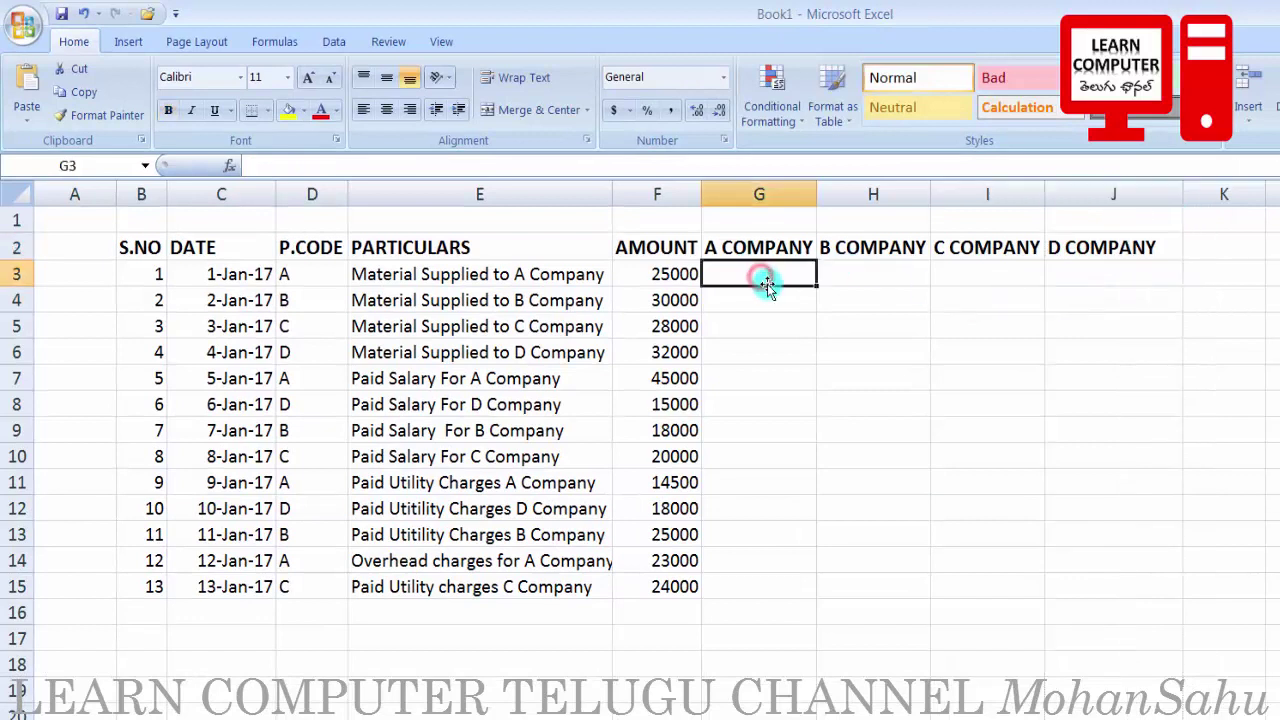
left_click_drag(655, 274, 657, 591)
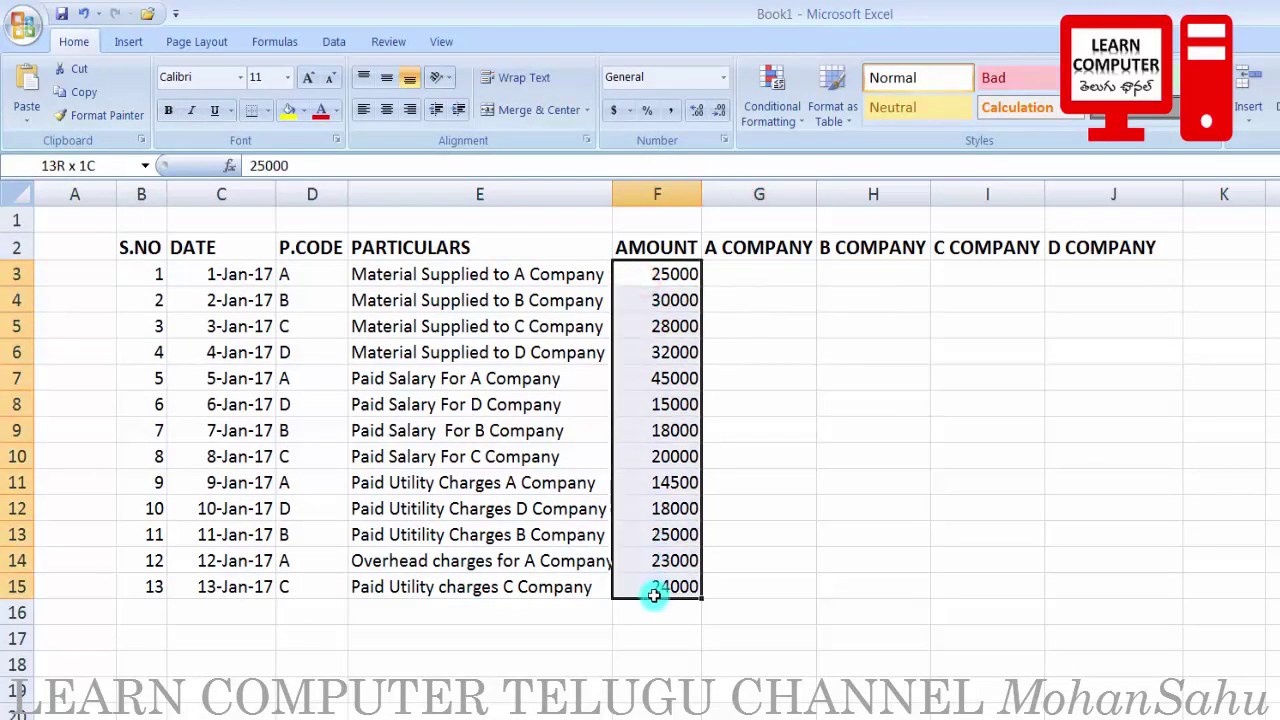
left_click(763, 265)
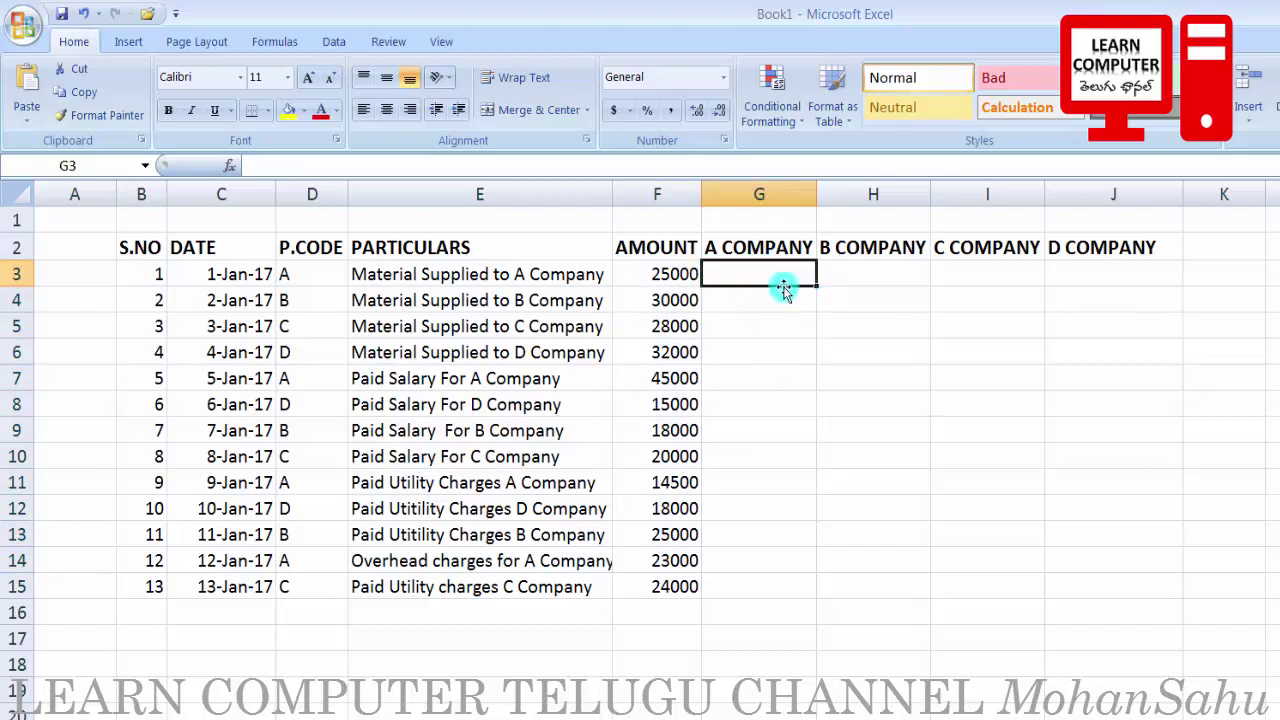
left_click(853, 298)
left_click(985, 307)
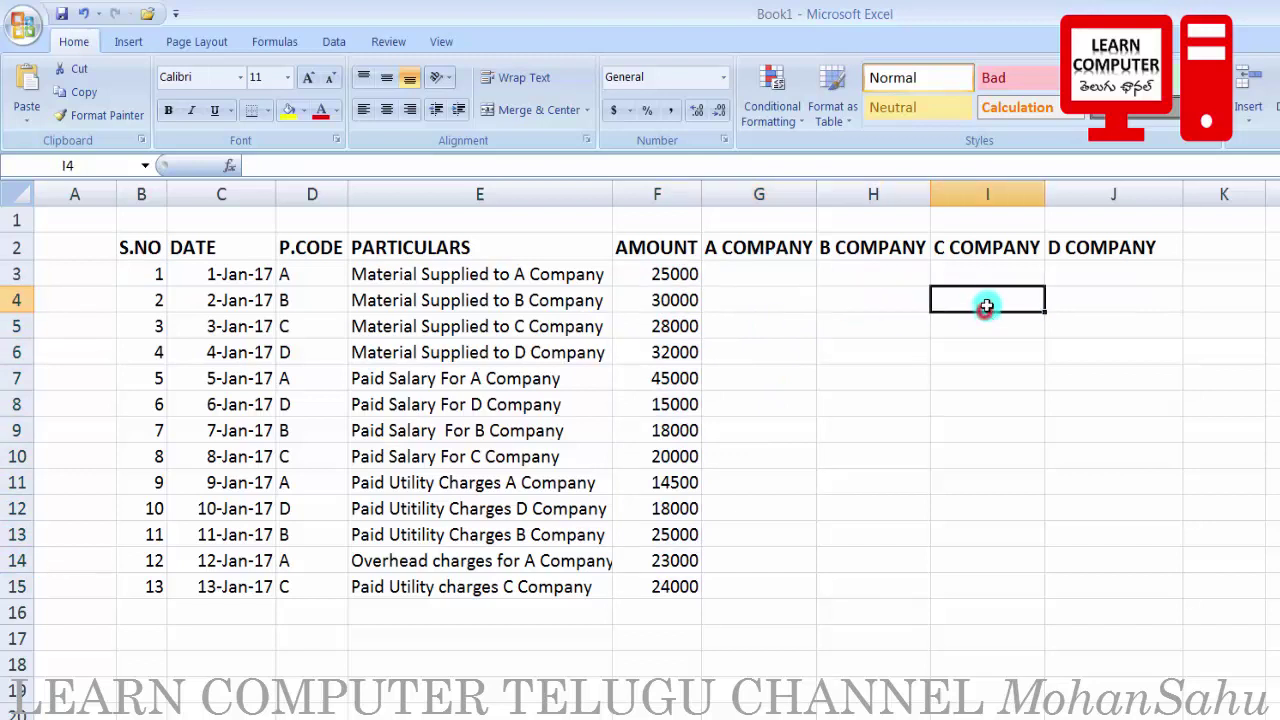
left_click(1088, 289)
left_click_drag(648, 274, 652, 585)
left_click(784, 316)
left_click(994, 330)
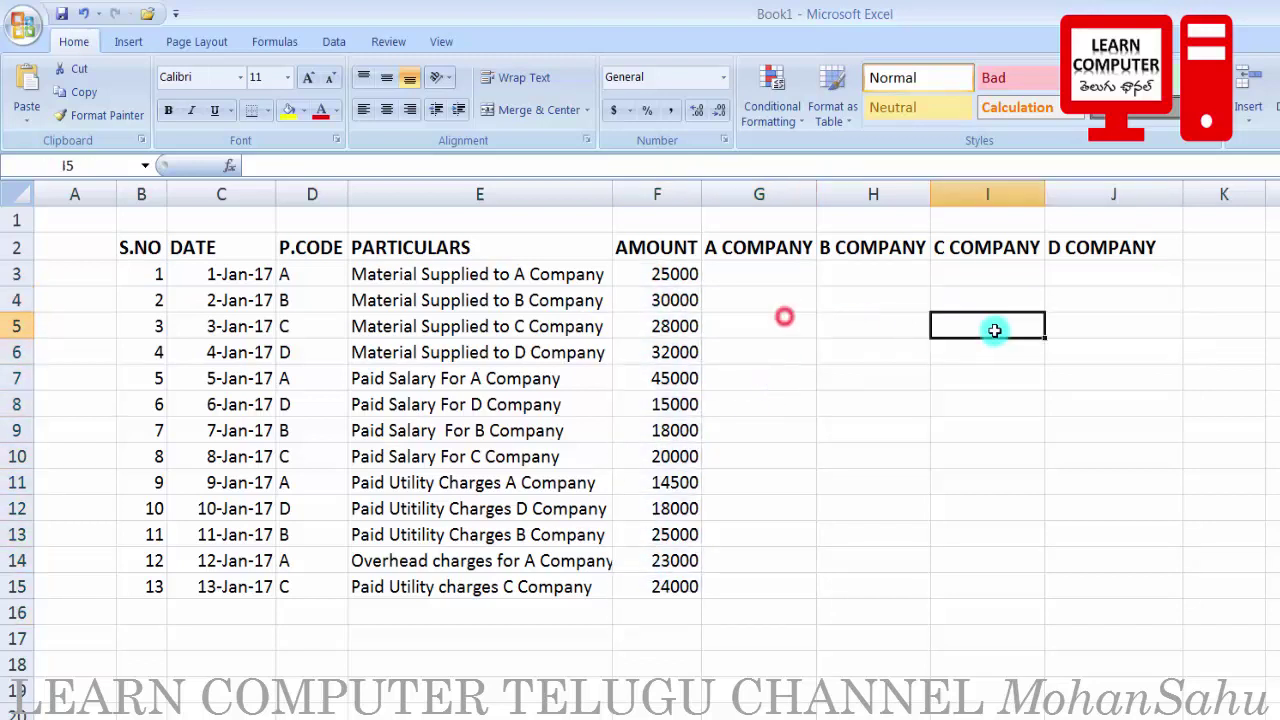
left_click(1088, 318)
left_click(645, 281)
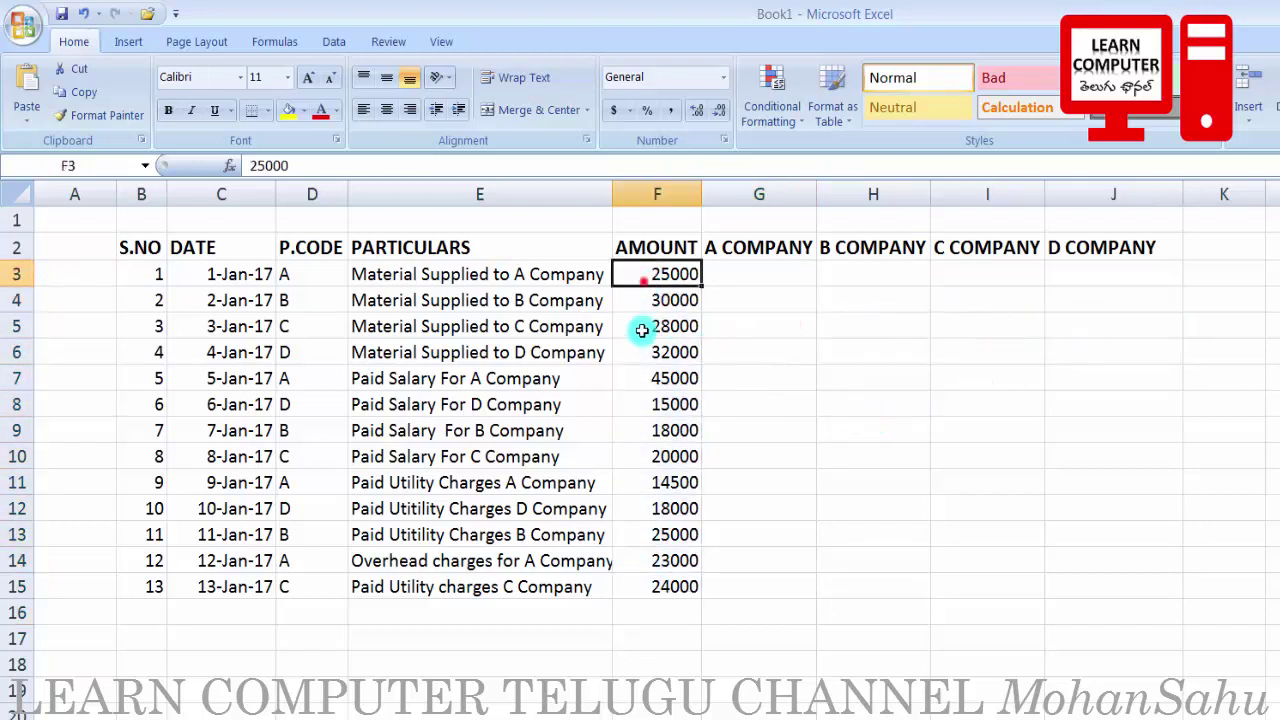
left_click_drag(641, 330, 624, 583)
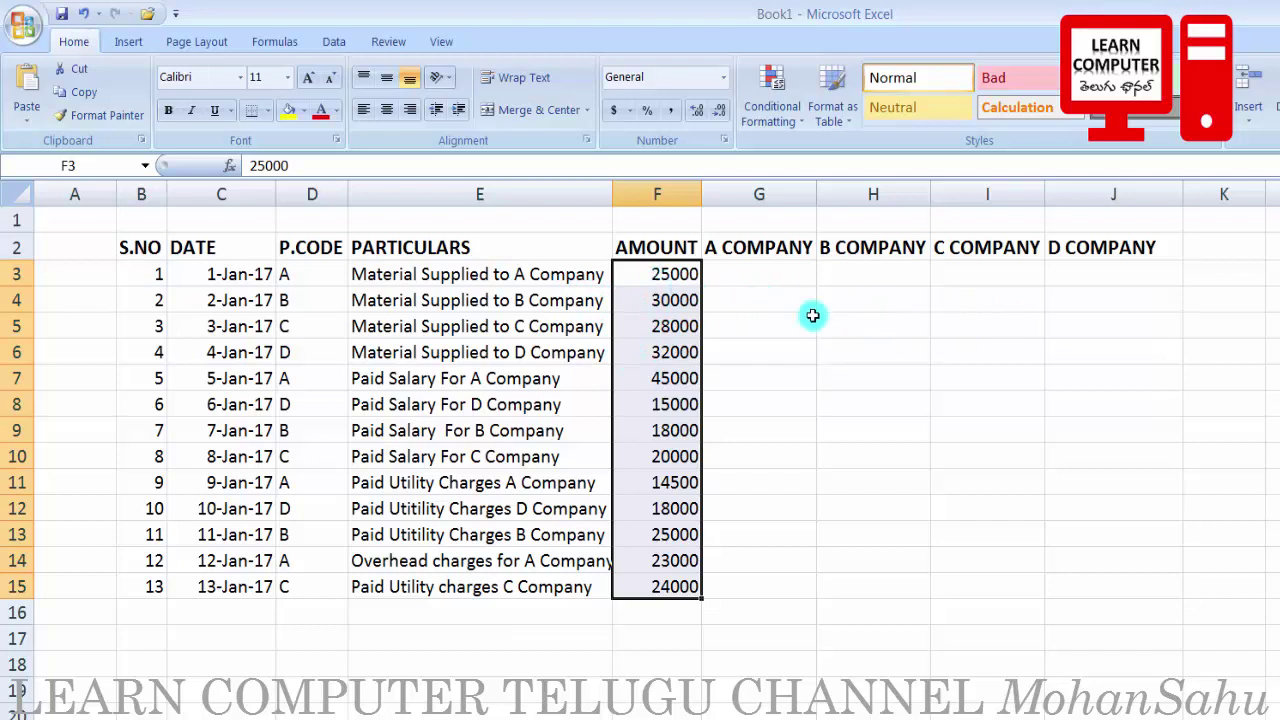
left_click(735, 277)
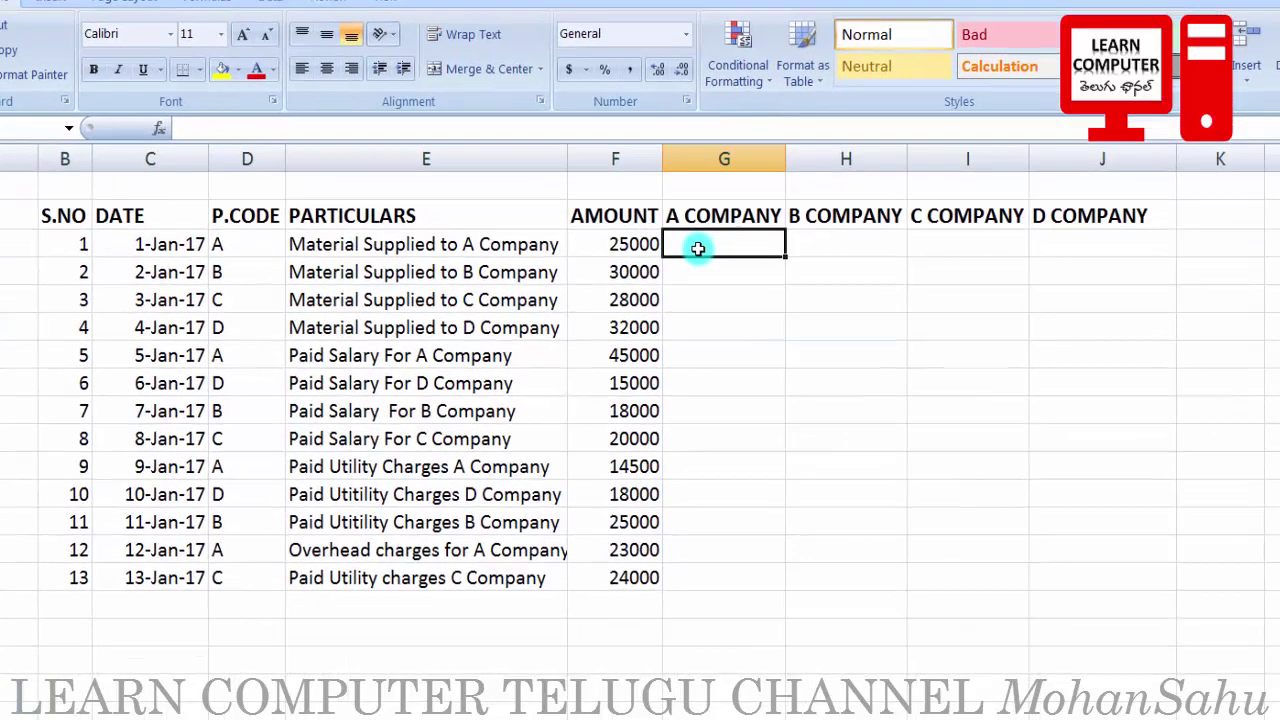
Step: Enter =IF(D3="A",F3,0) in G3 so A COMPANY shows 25000
type("=")
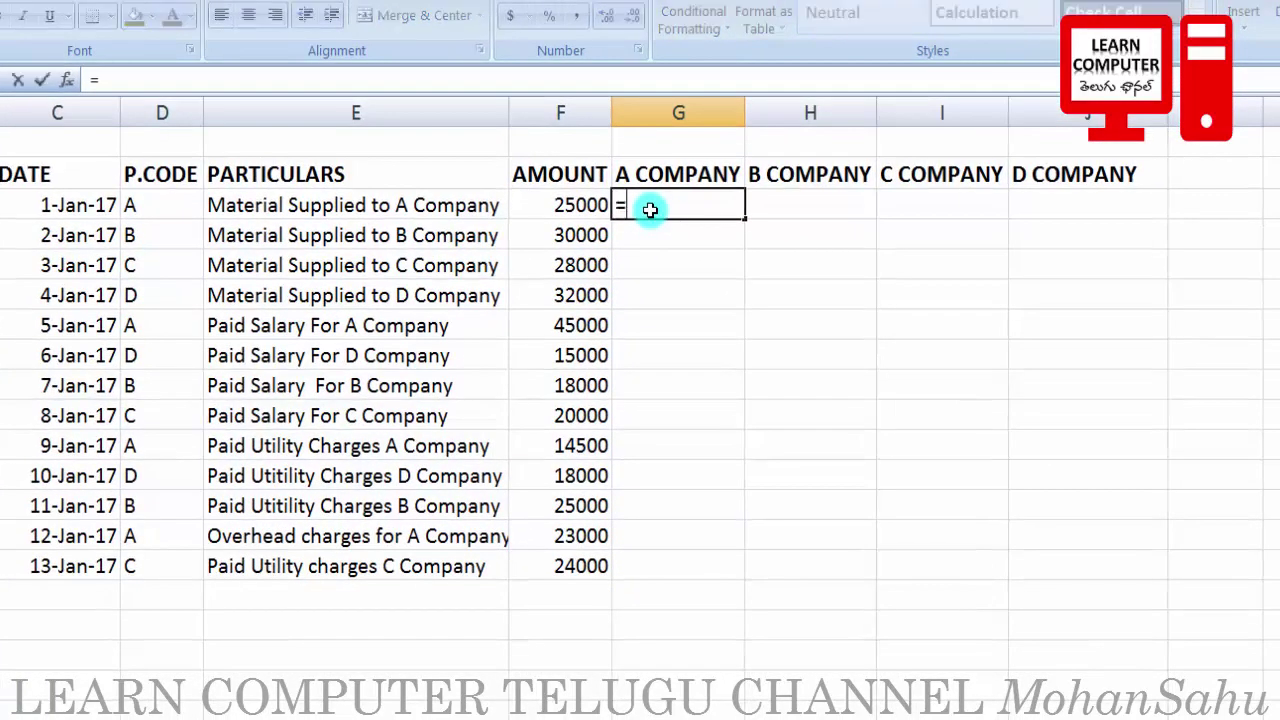
type("IF")
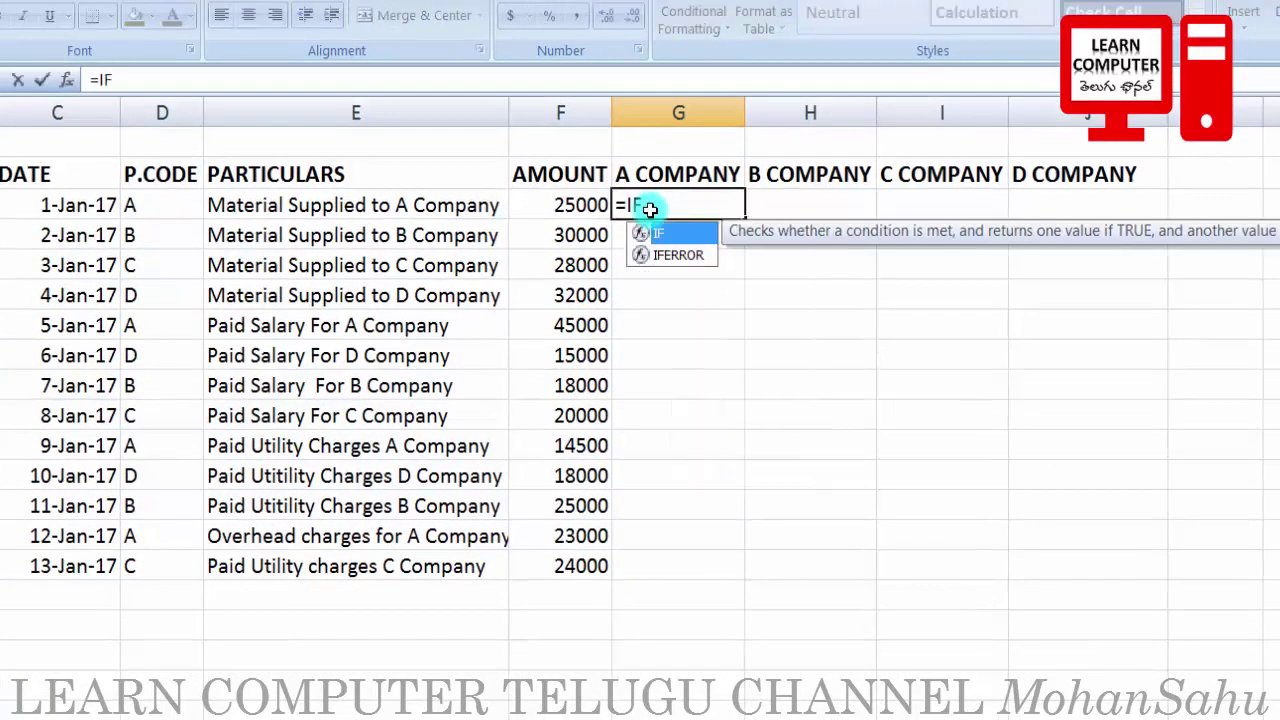
type("(")
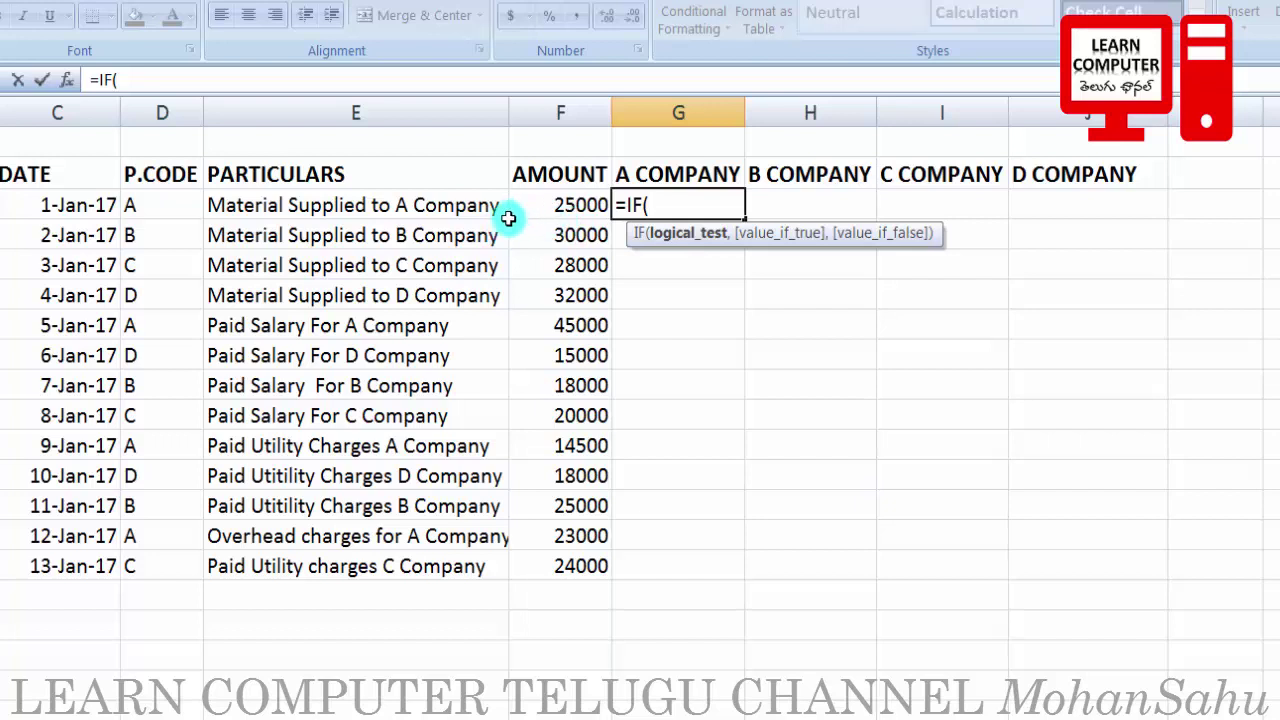
left_click(139, 205)
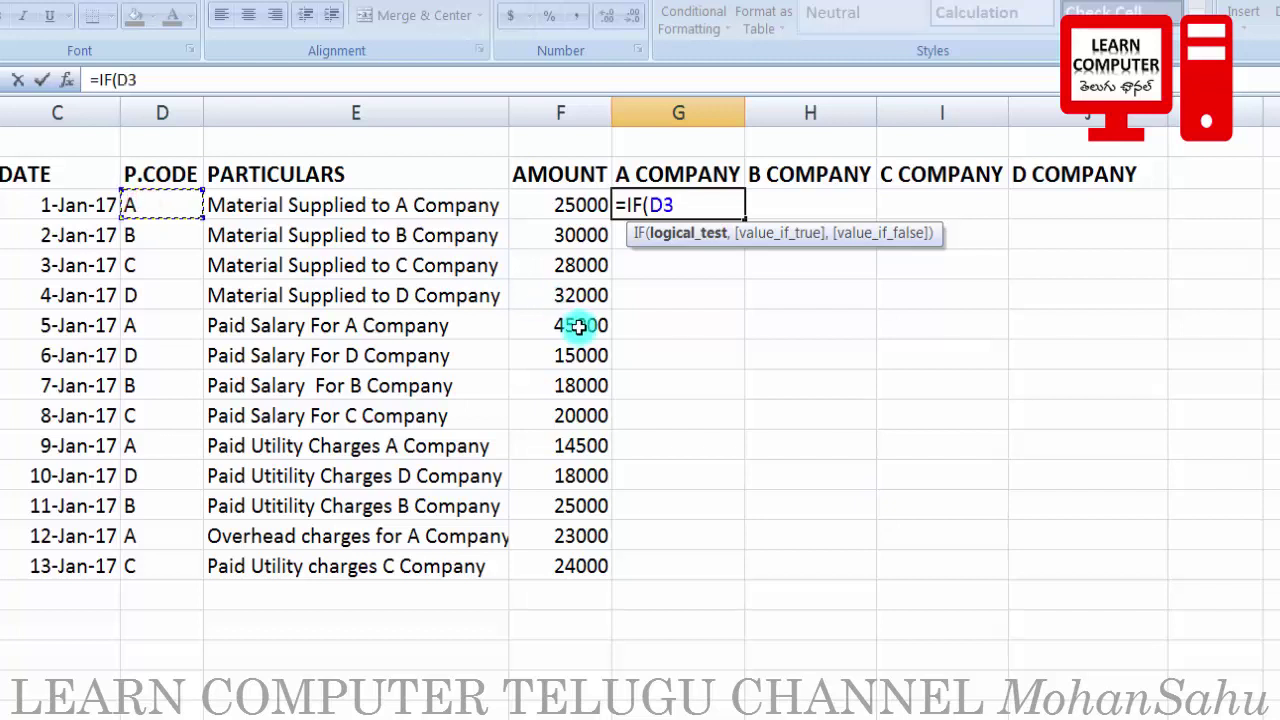
type("=\"A")
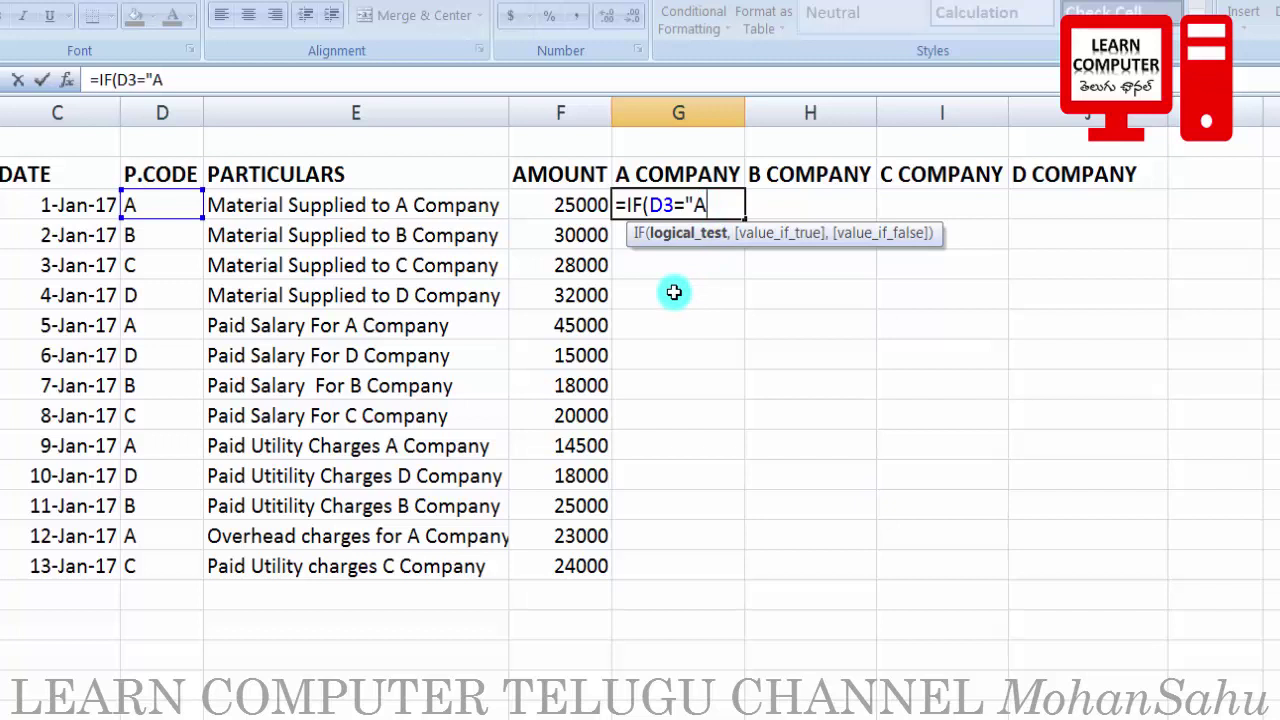
type(",")
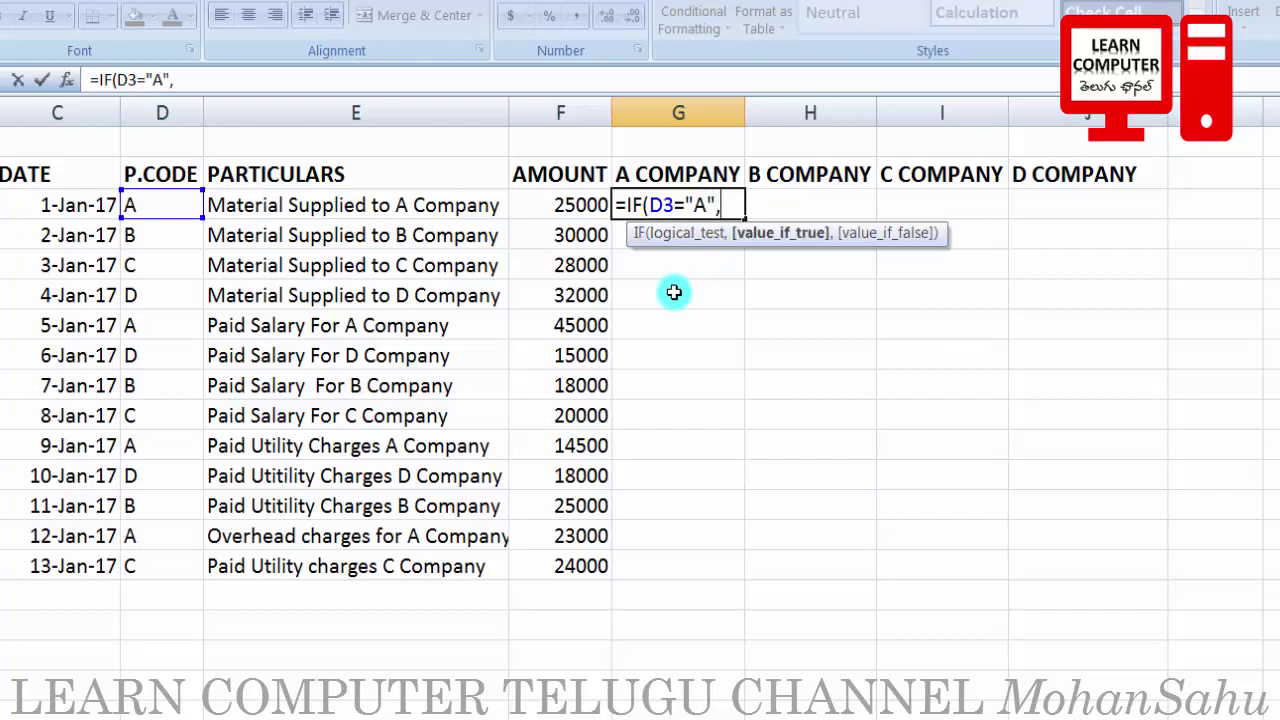
left_click(569, 208)
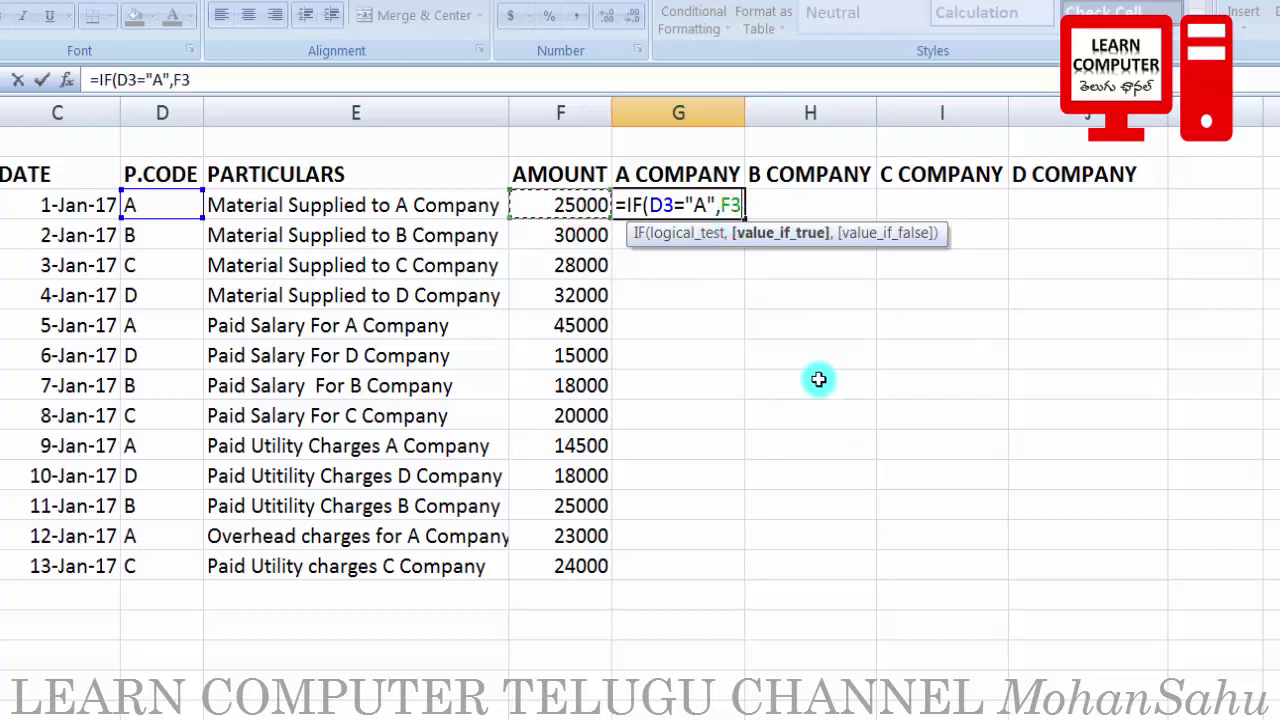
type(",0")
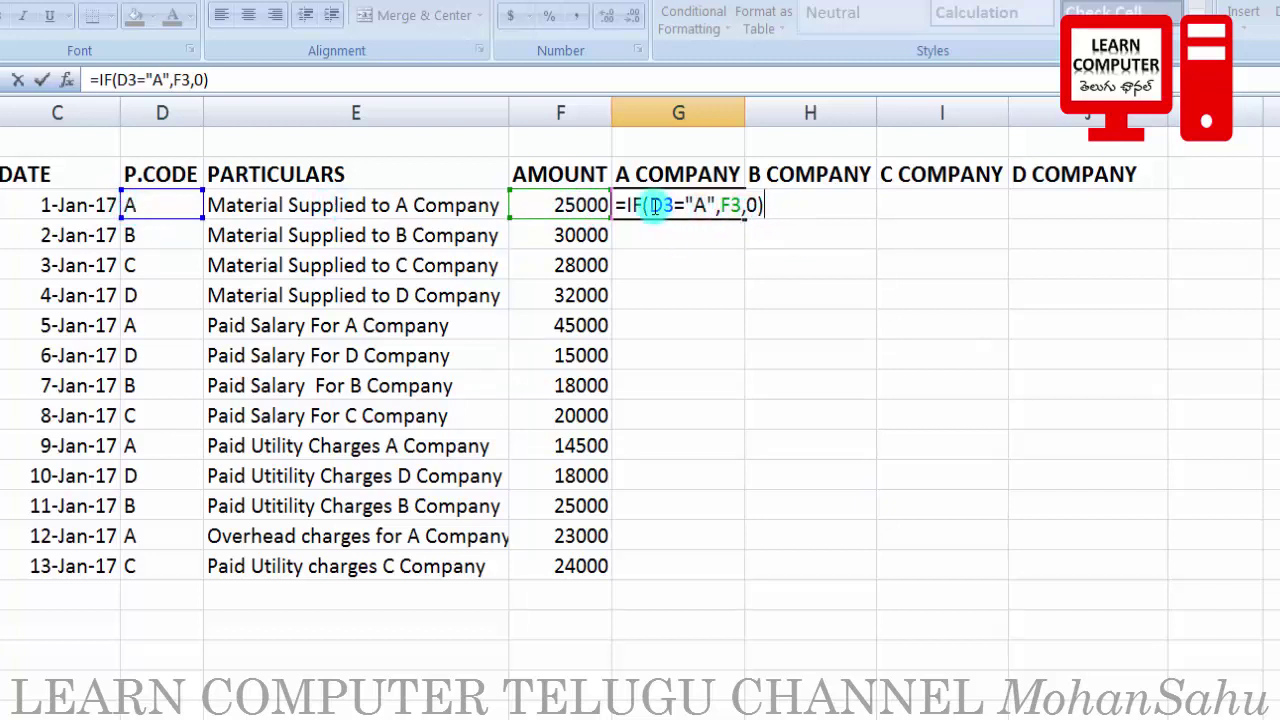
key("Return")
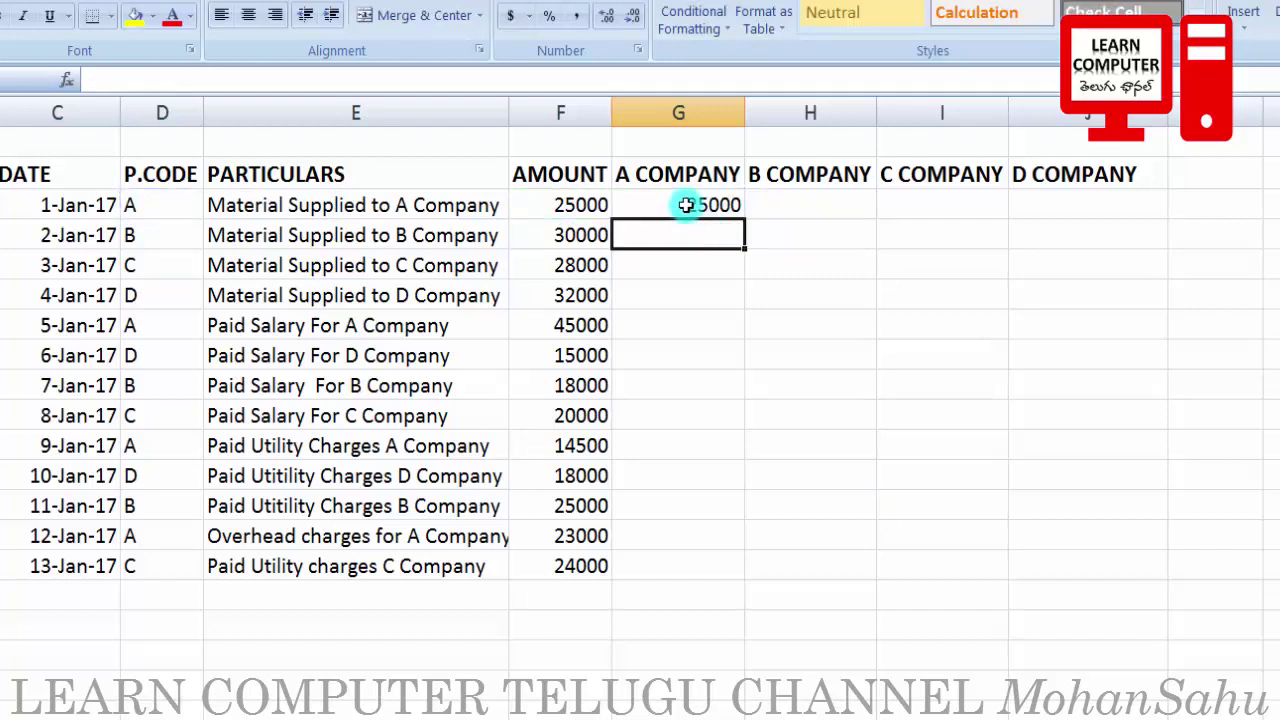
Step: Enter =IF(D4="A",F4,0) in G4, which returns 0 because row 4 is coded B
left_click(679, 212)
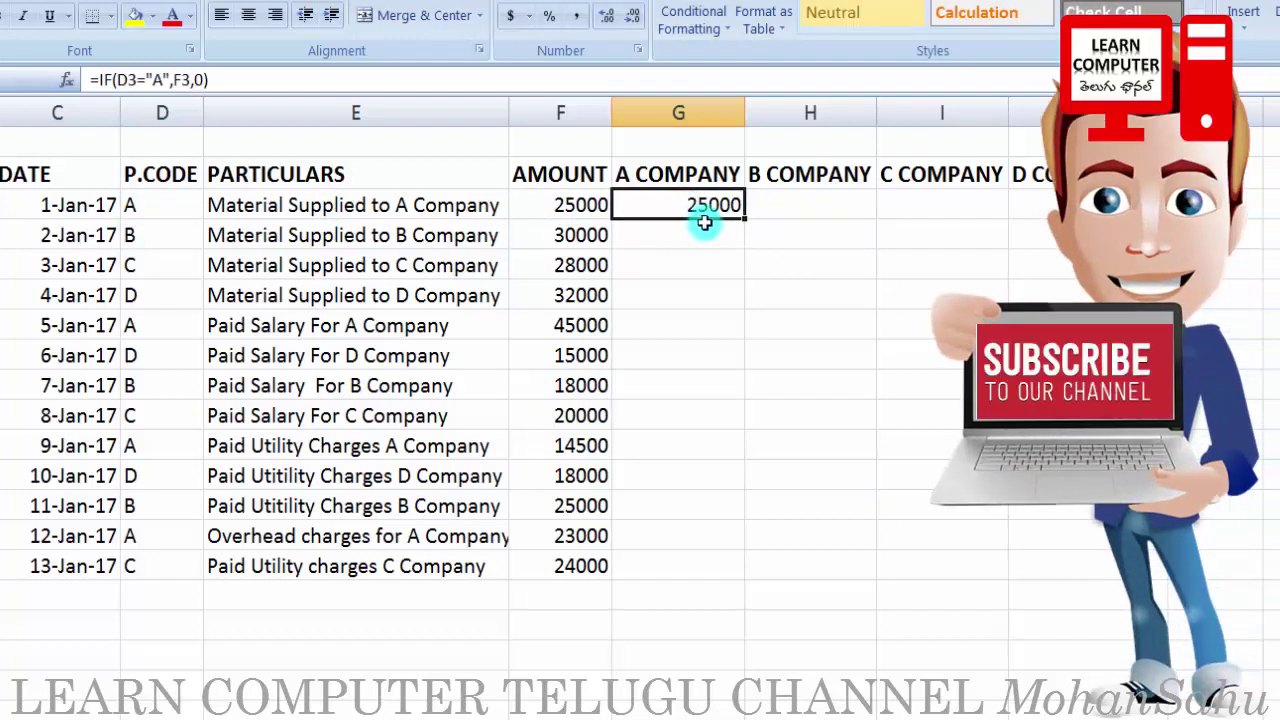
left_click(679, 240)
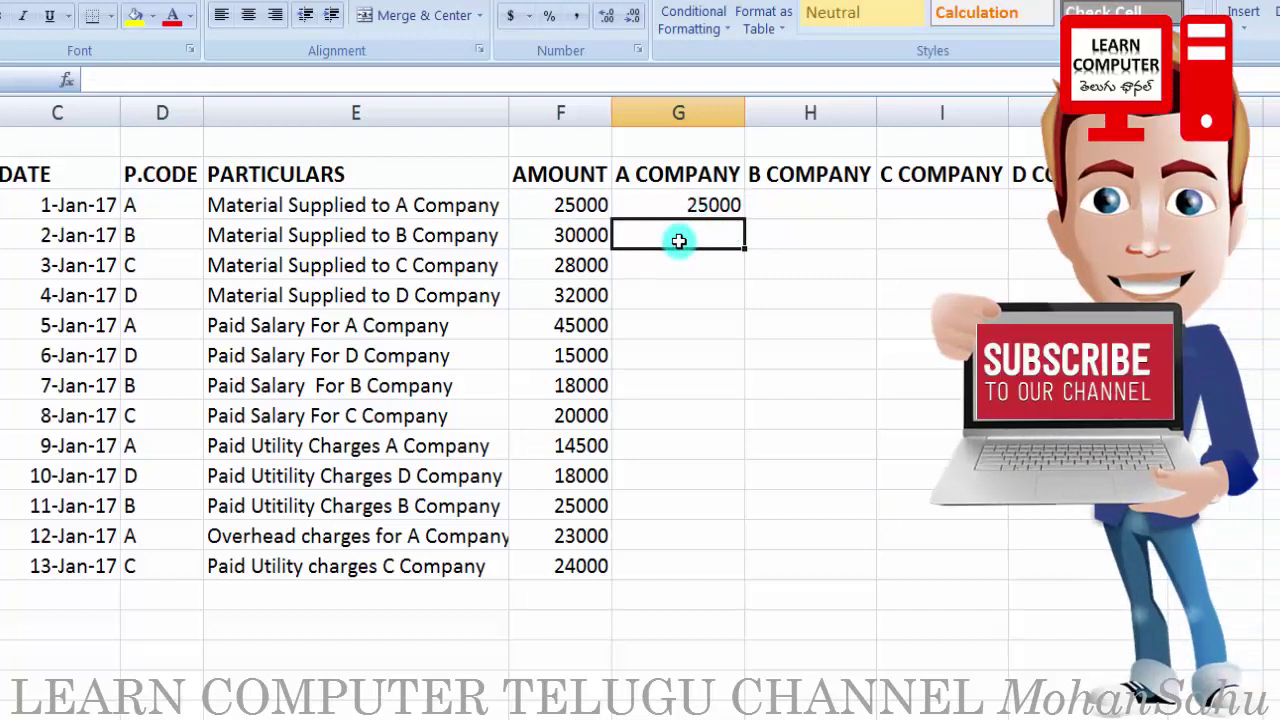
type("=IF(")
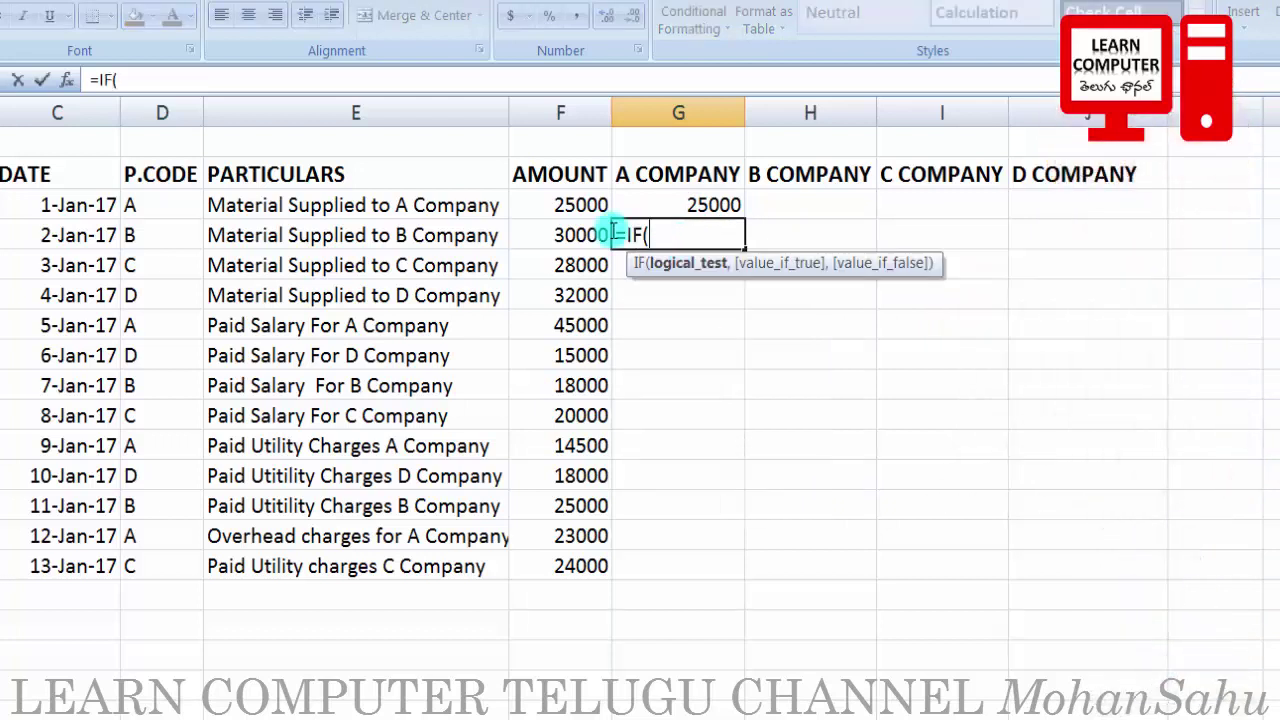
left_click(148, 235)
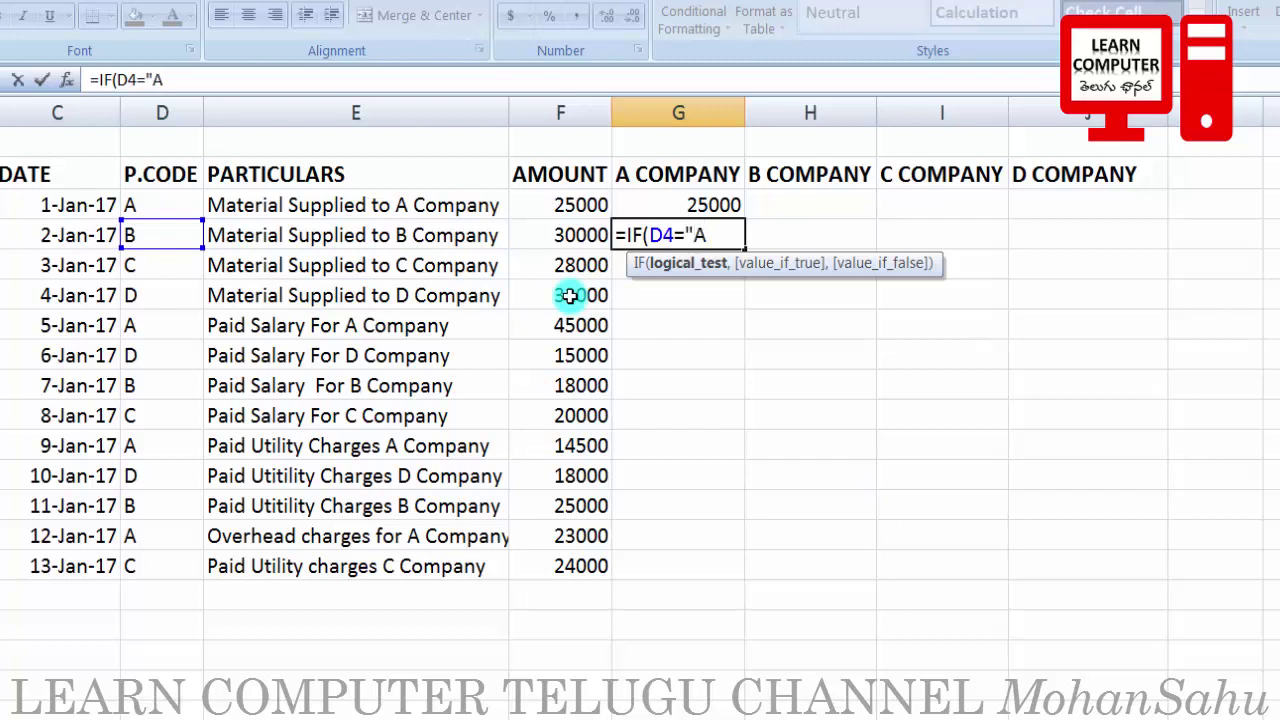
type("=\"A\",")
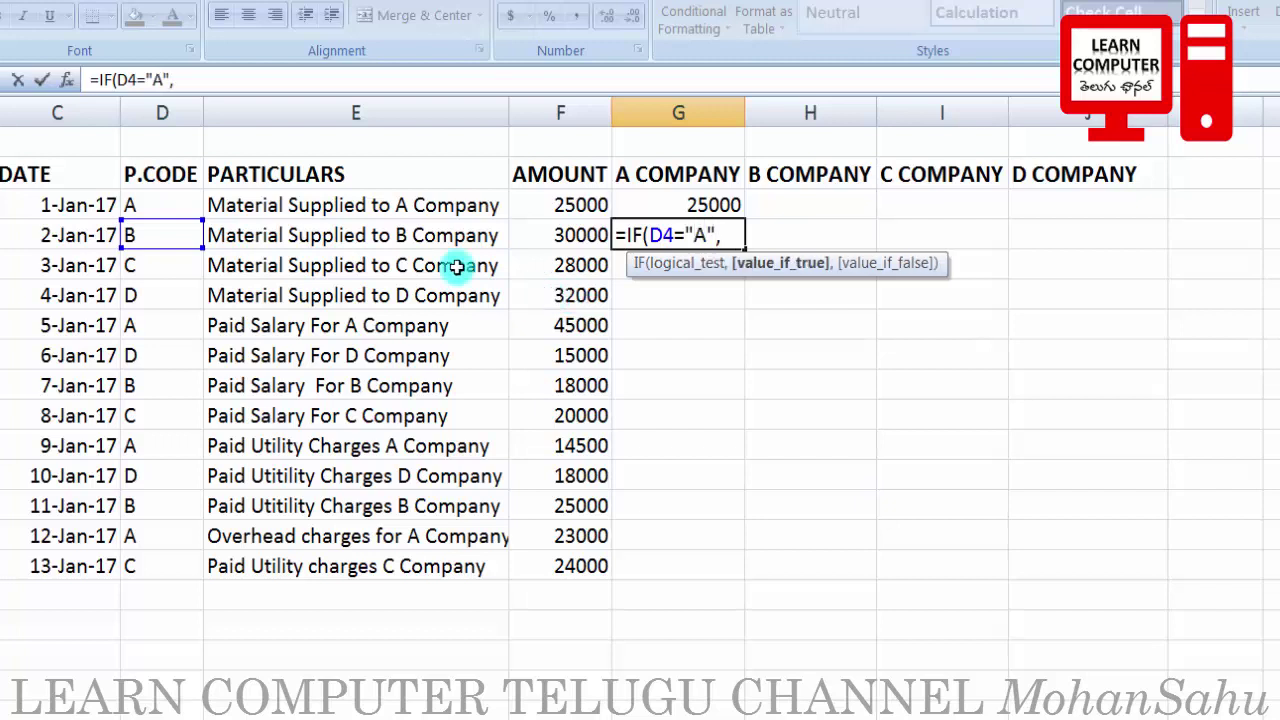
left_click(558, 238)
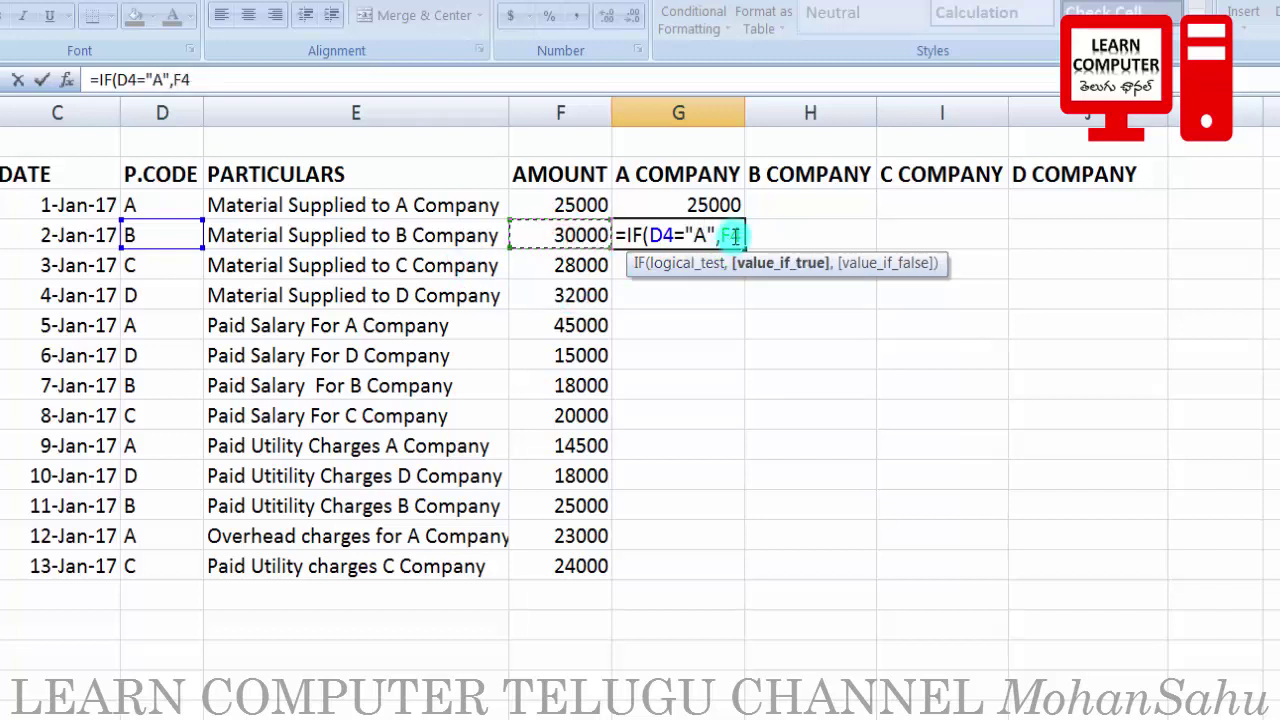
type(",0")
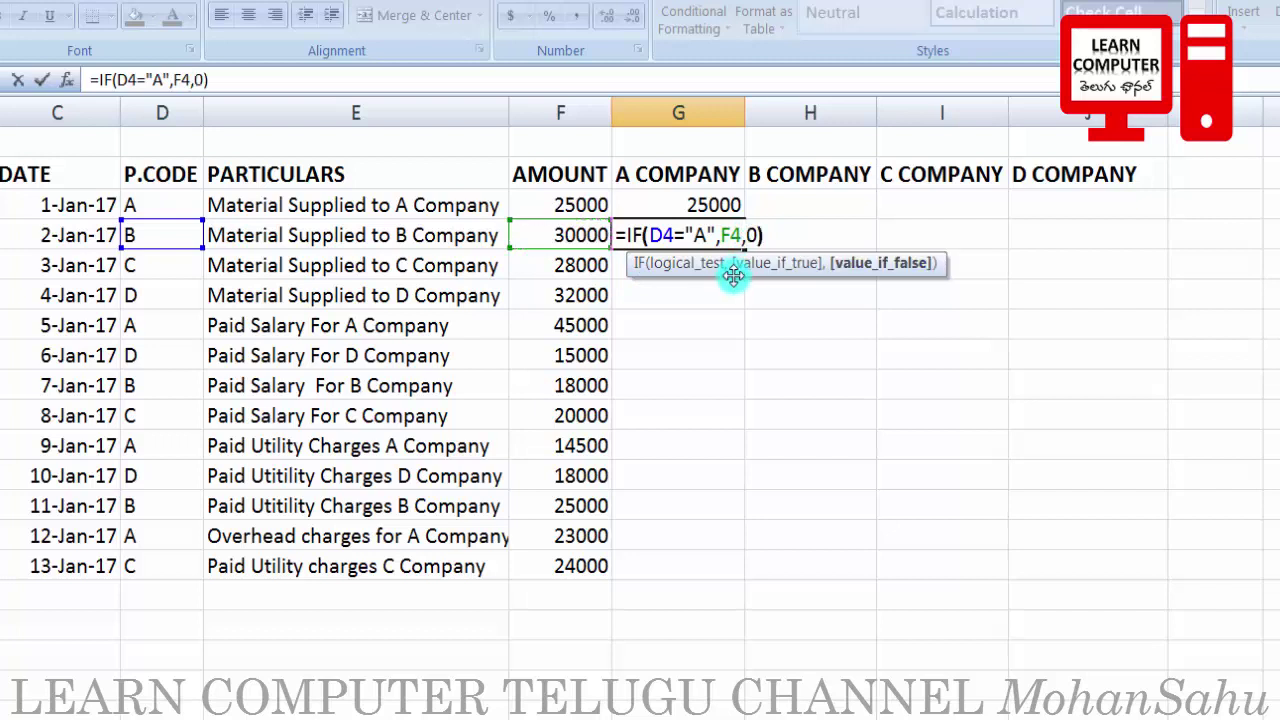
key("Return")
left_click(729, 237)
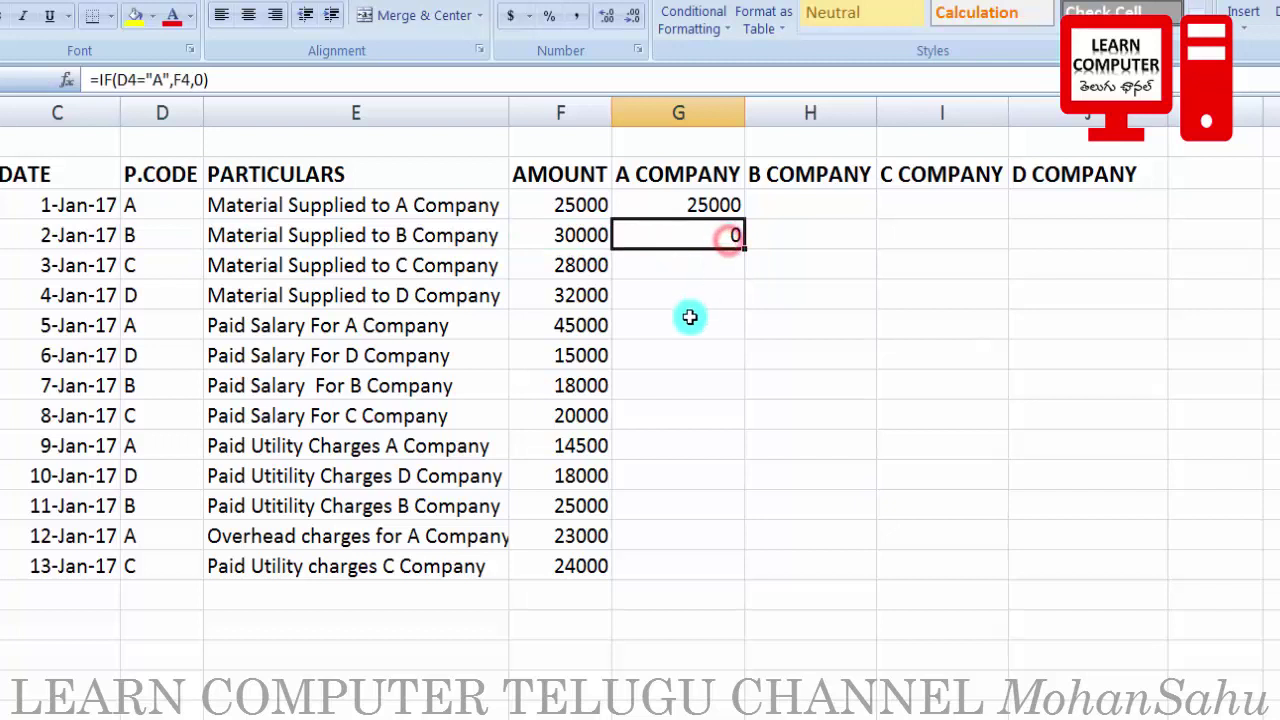
left_click(158, 237)
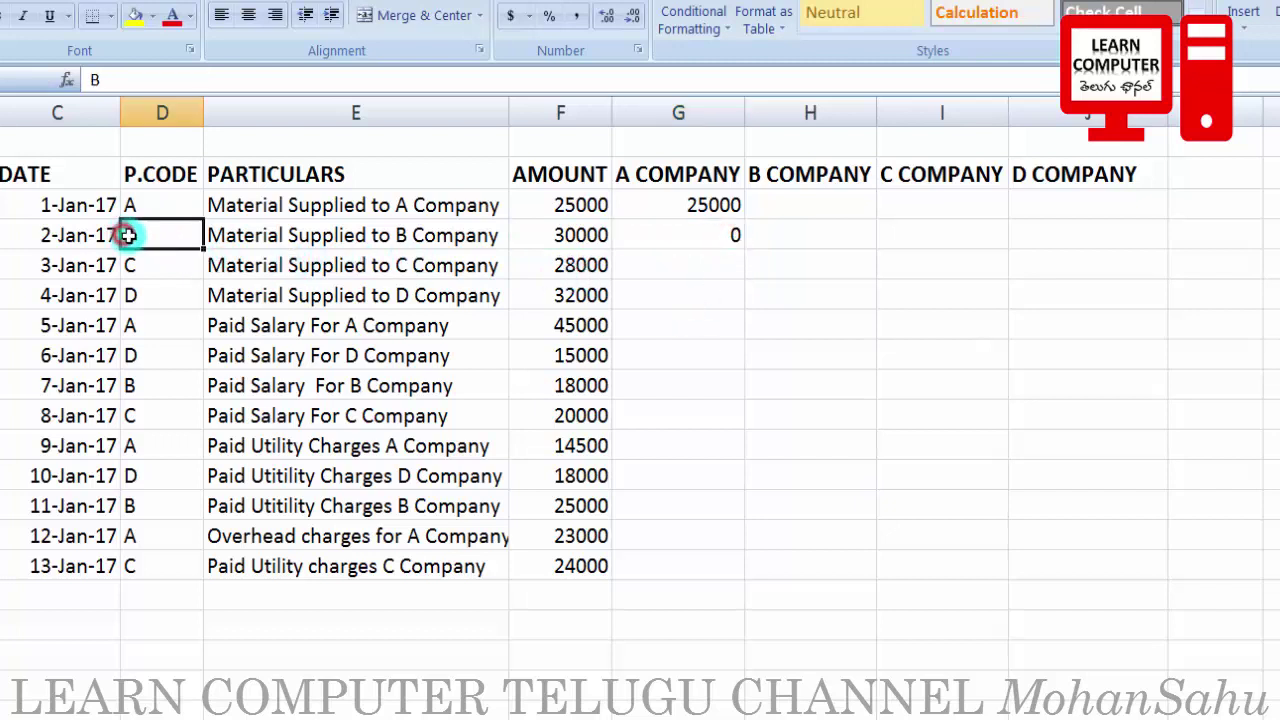
Step: Fill the A COMPANY IF formula from G3:G4 down to G15
left_click(679, 236)
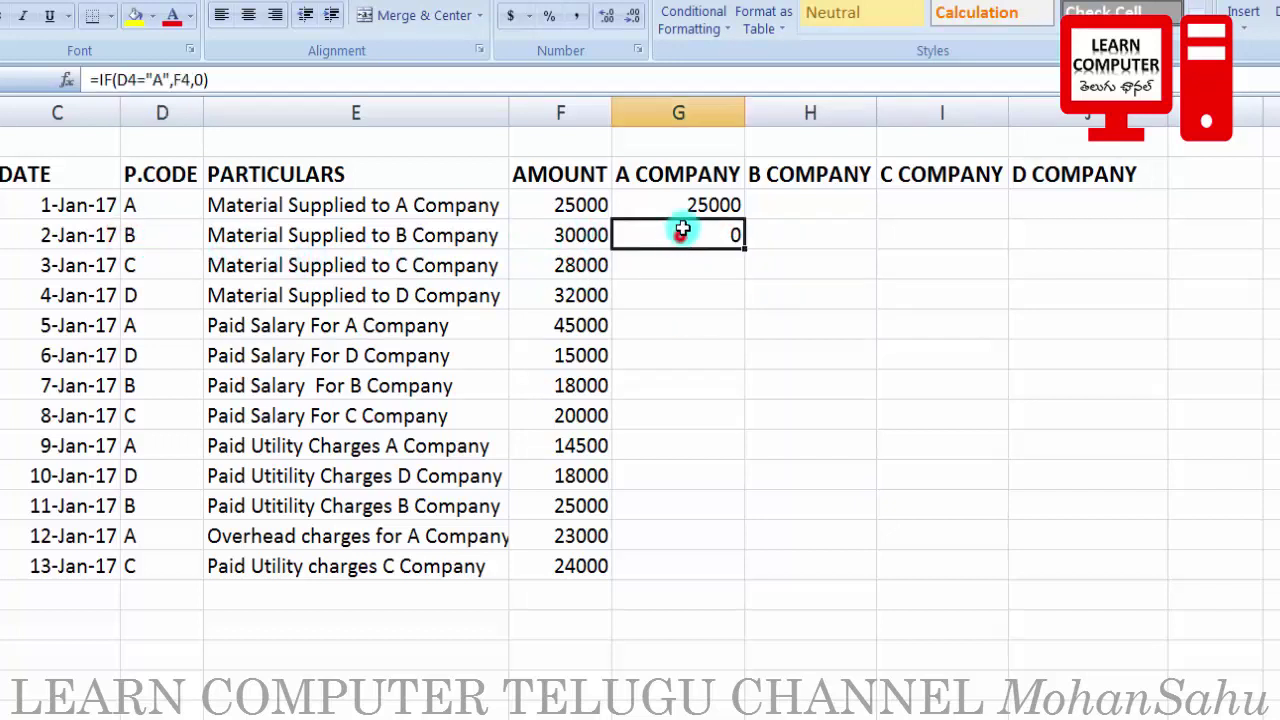
left_click_drag(672, 200, 651, 573)
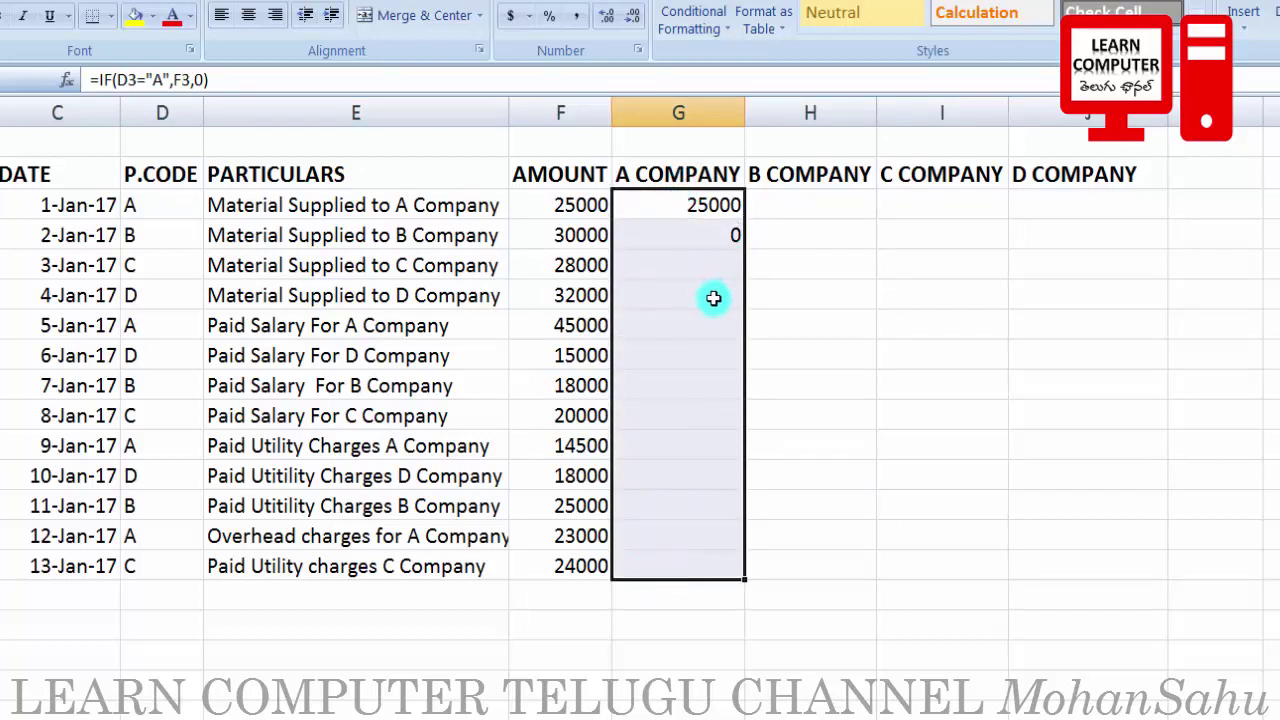
left_click(727, 238)
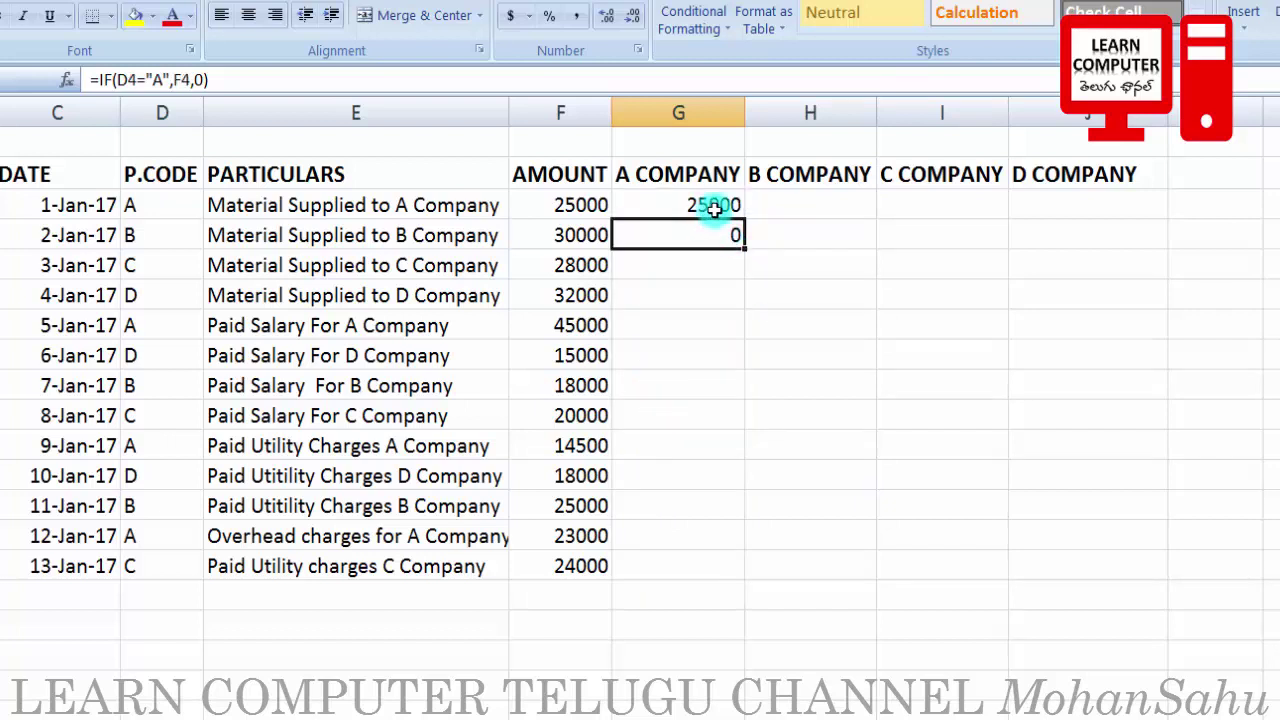
left_click_drag(713, 208, 694, 571)
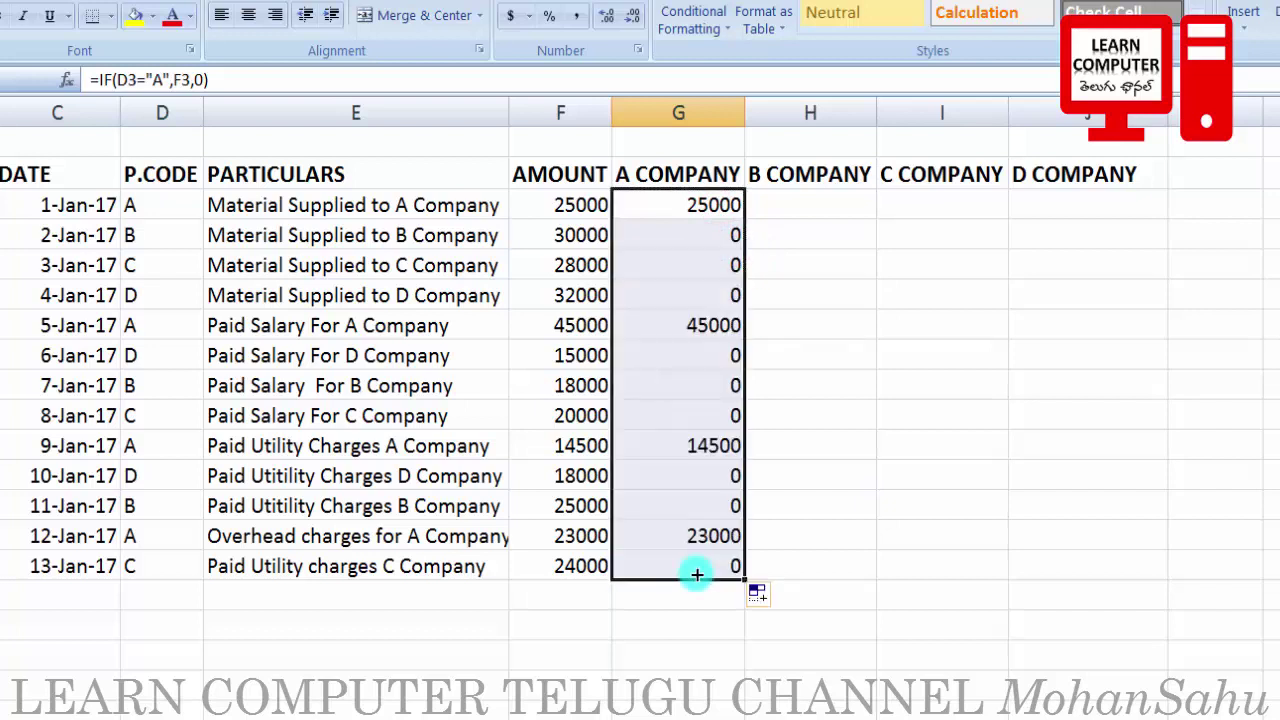
left_click(831, 396)
Step: Spot-check the copied A COMPANY formulas in rows 7, 11 and 14 against their P.CODE values
left_click(727, 325)
left_click(713, 445)
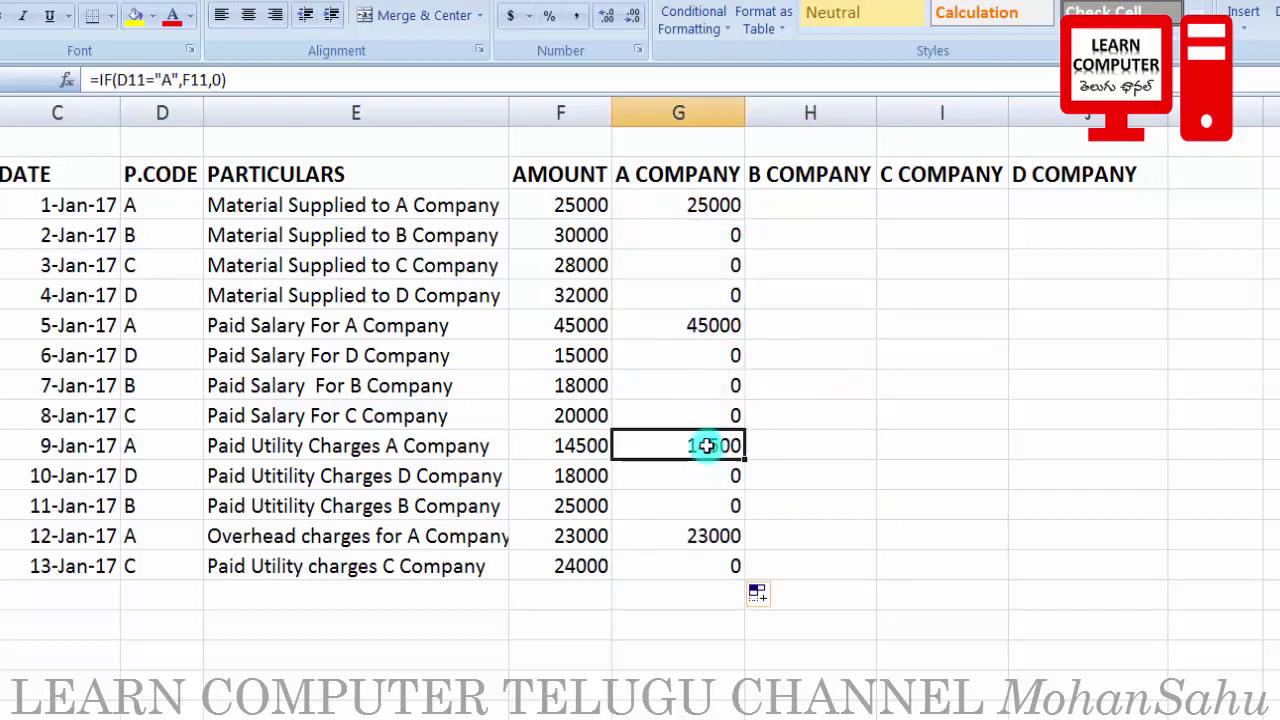
left_click(709, 534)
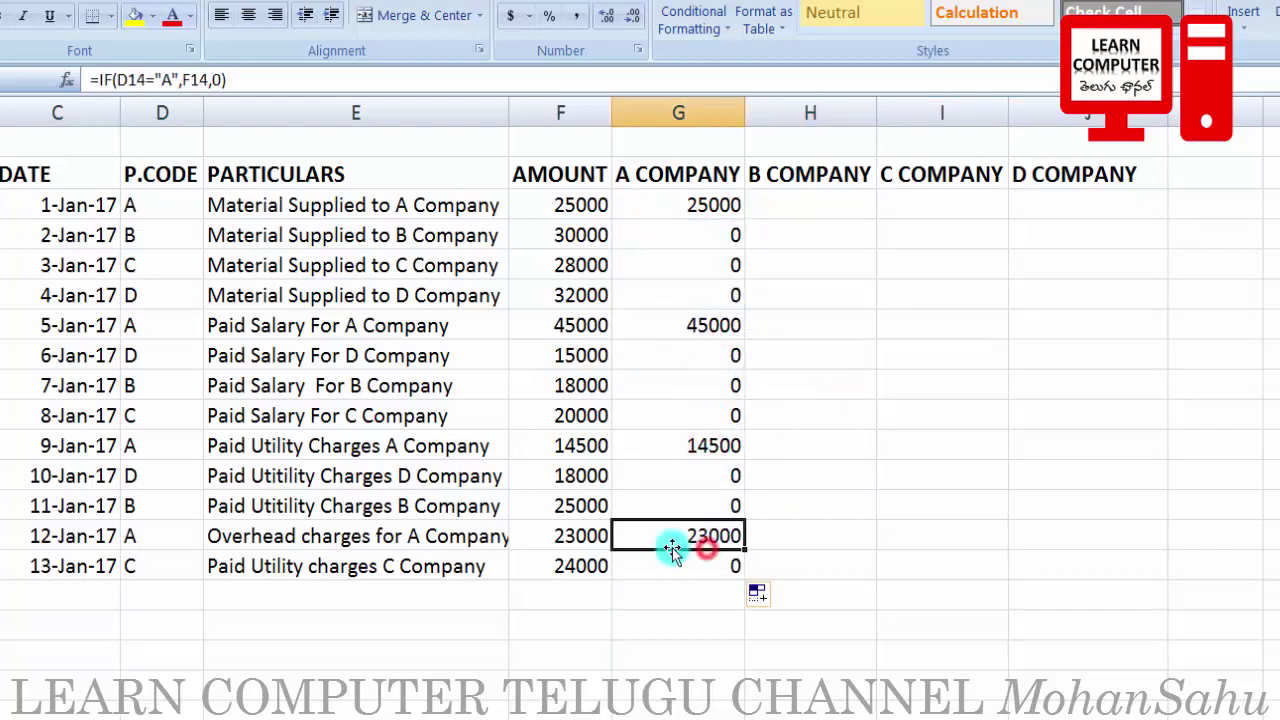
left_click(130, 540)
left_click(708, 445)
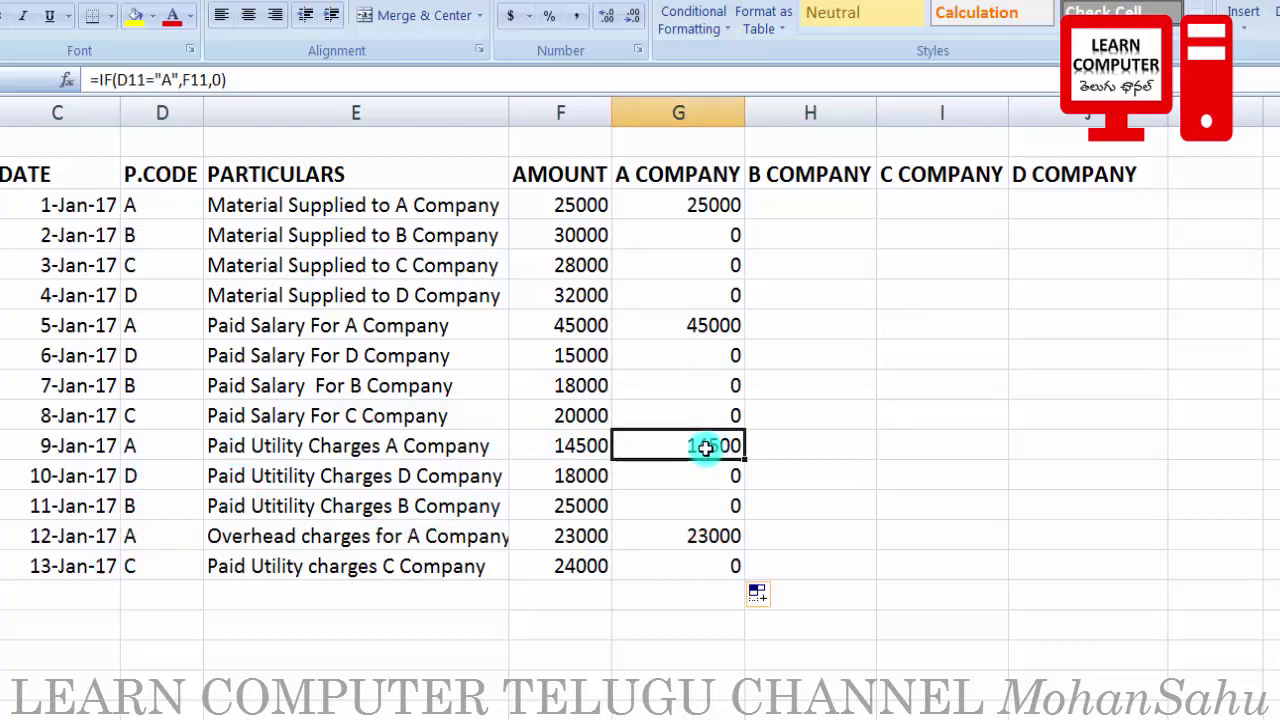
left_click(130, 445)
left_click(710, 325)
left_click(130, 325)
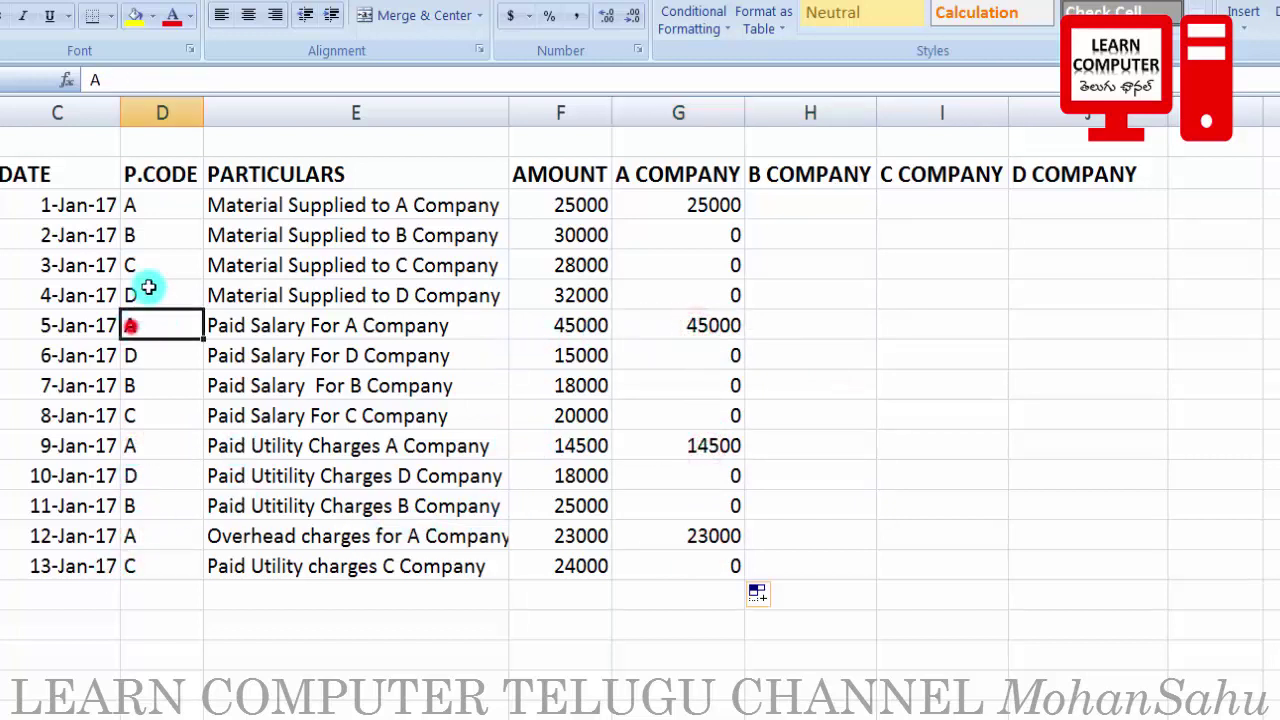
left_click(132, 207)
left_click(688, 207)
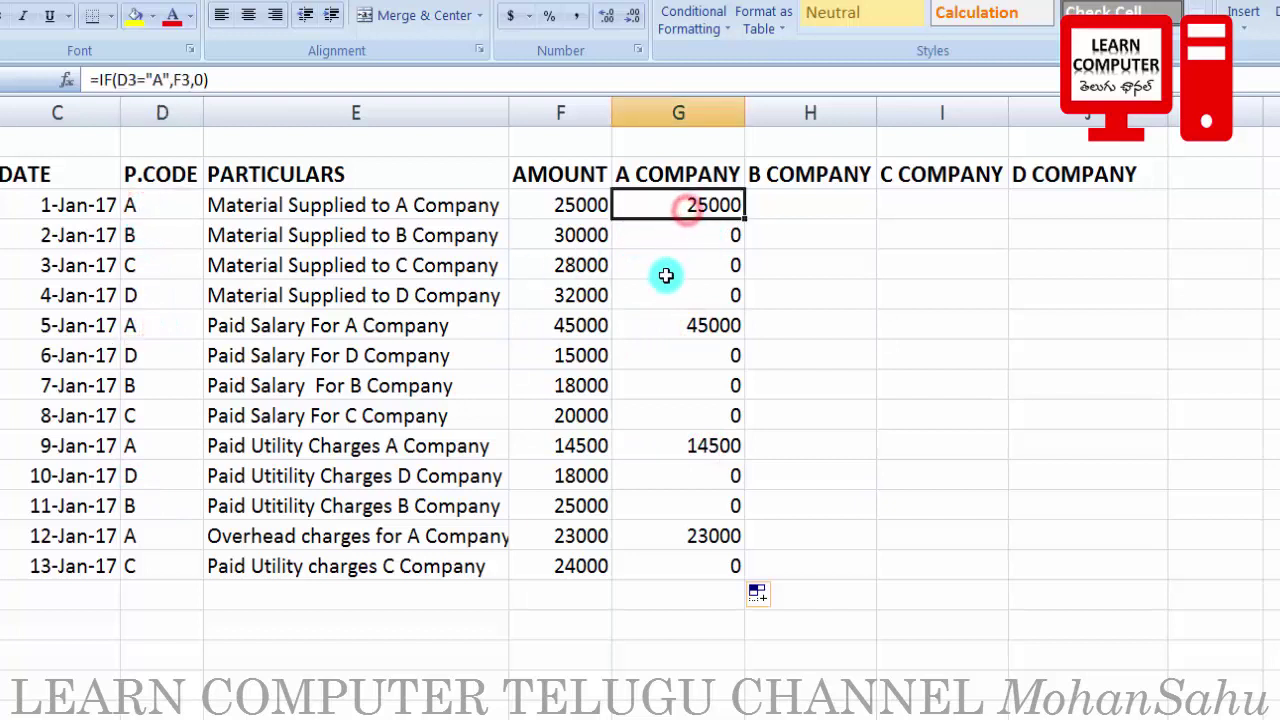
left_click_drag(680, 240, 680, 290)
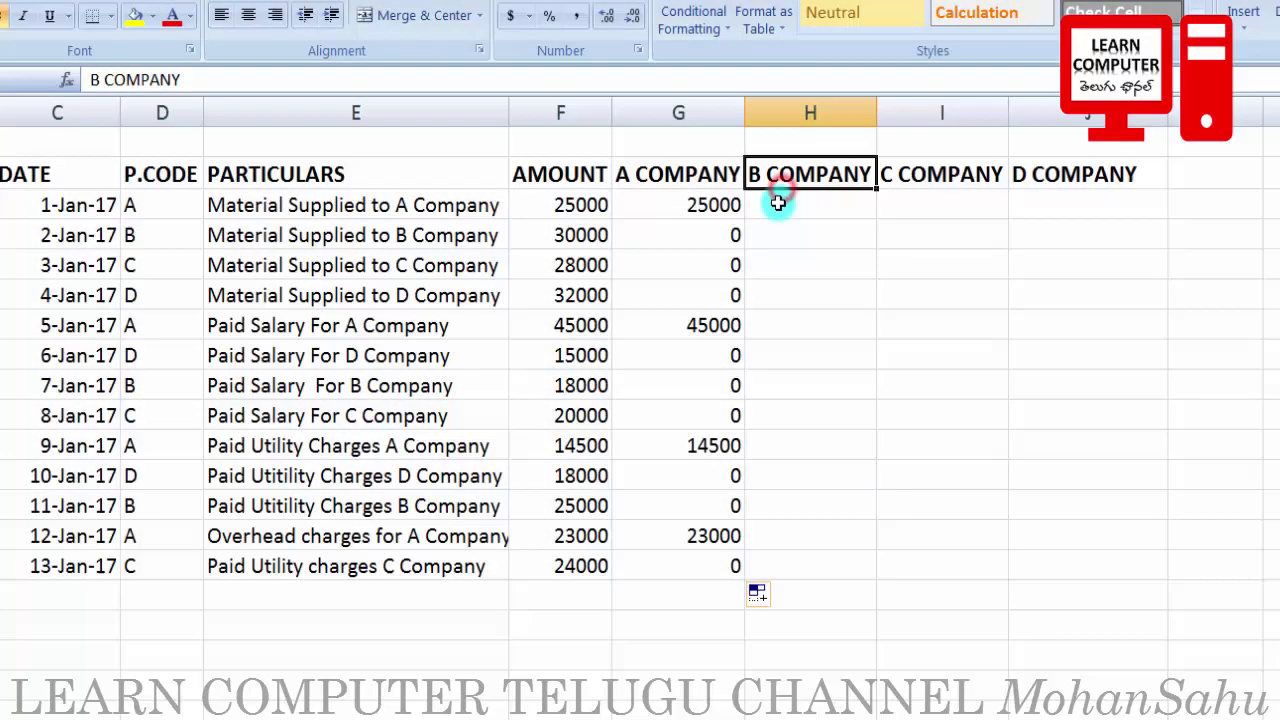
Step: Enter =IF(D3="B",F3,0) in H3 for the B COMPANY column
left_click(783, 205)
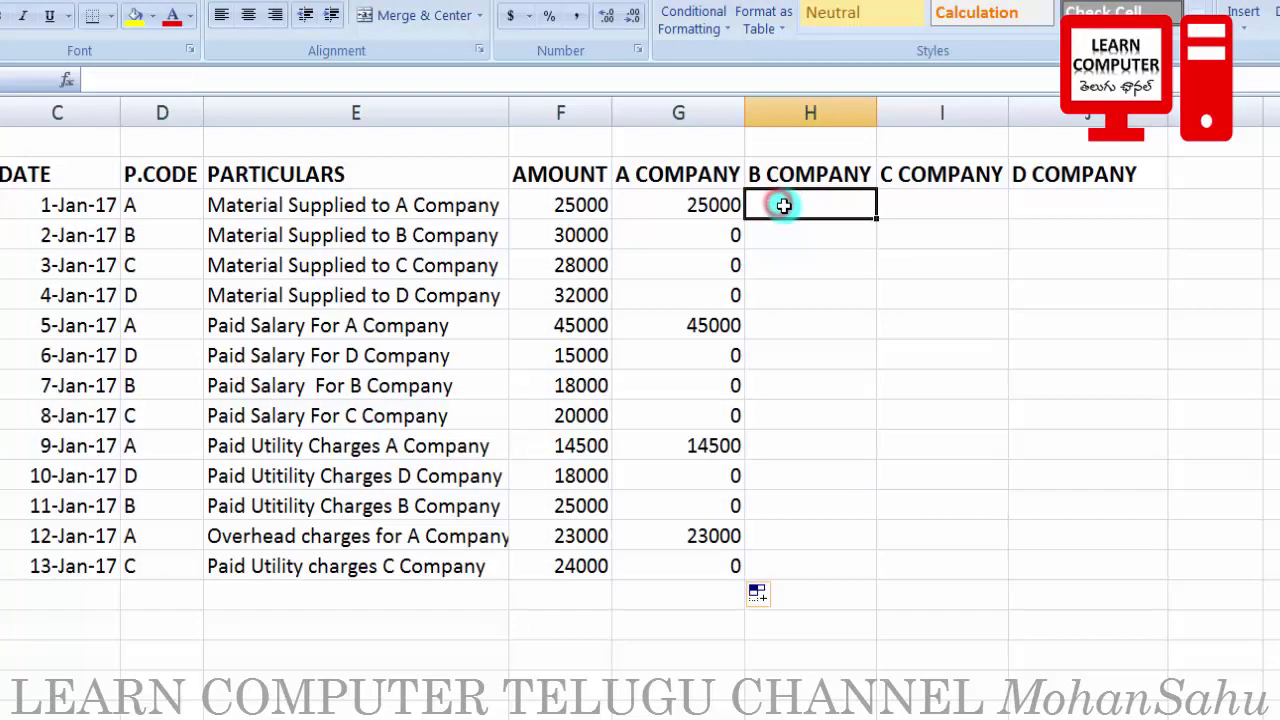
type("=I")
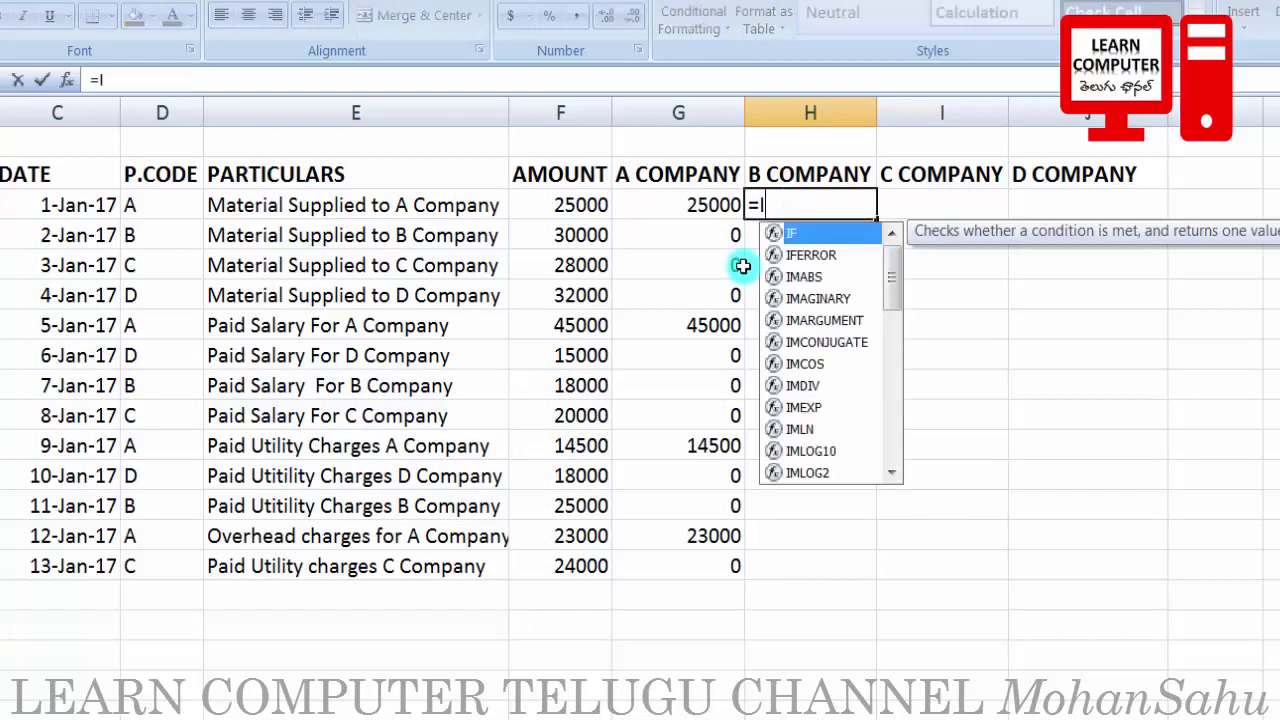
type("F(")
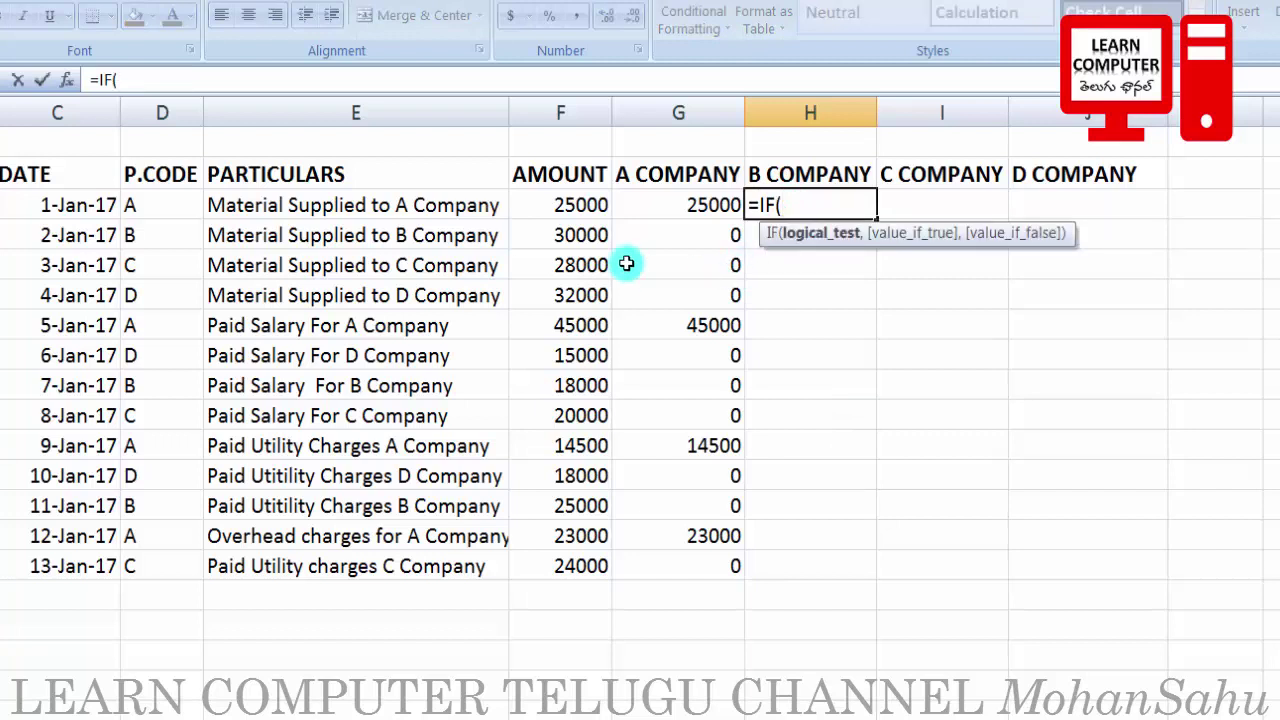
left_click(150, 205)
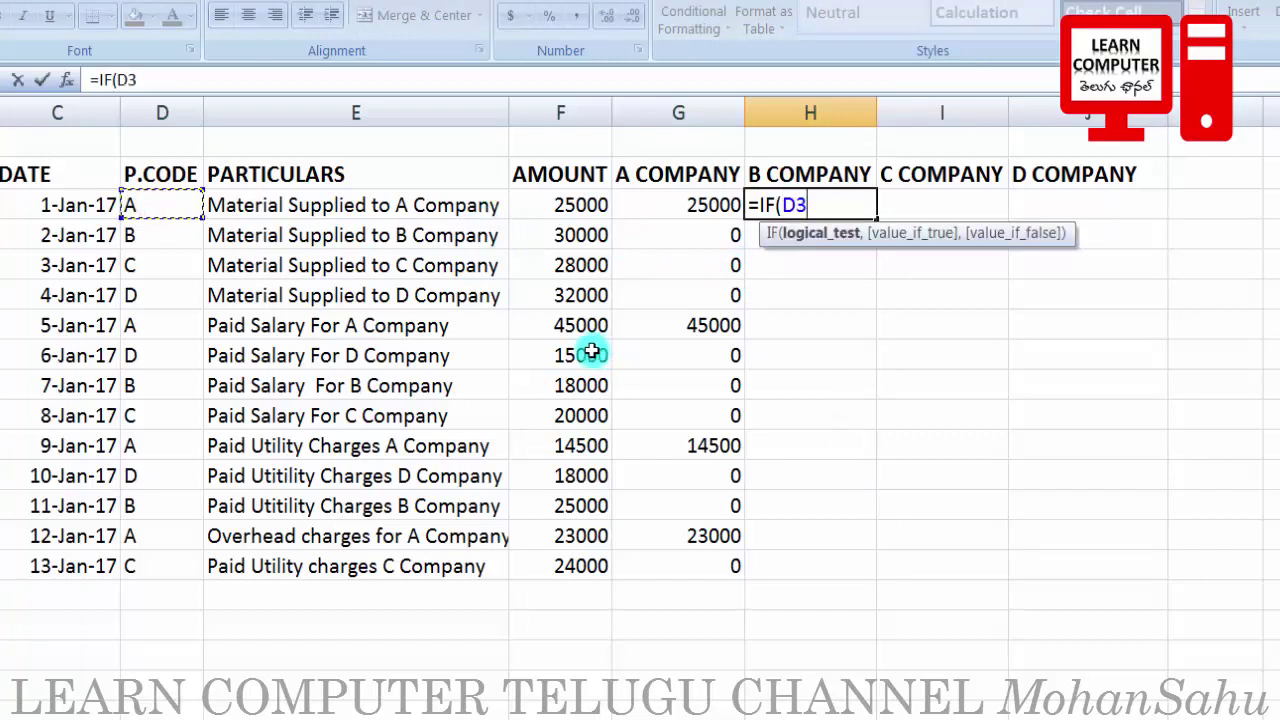
type(",")
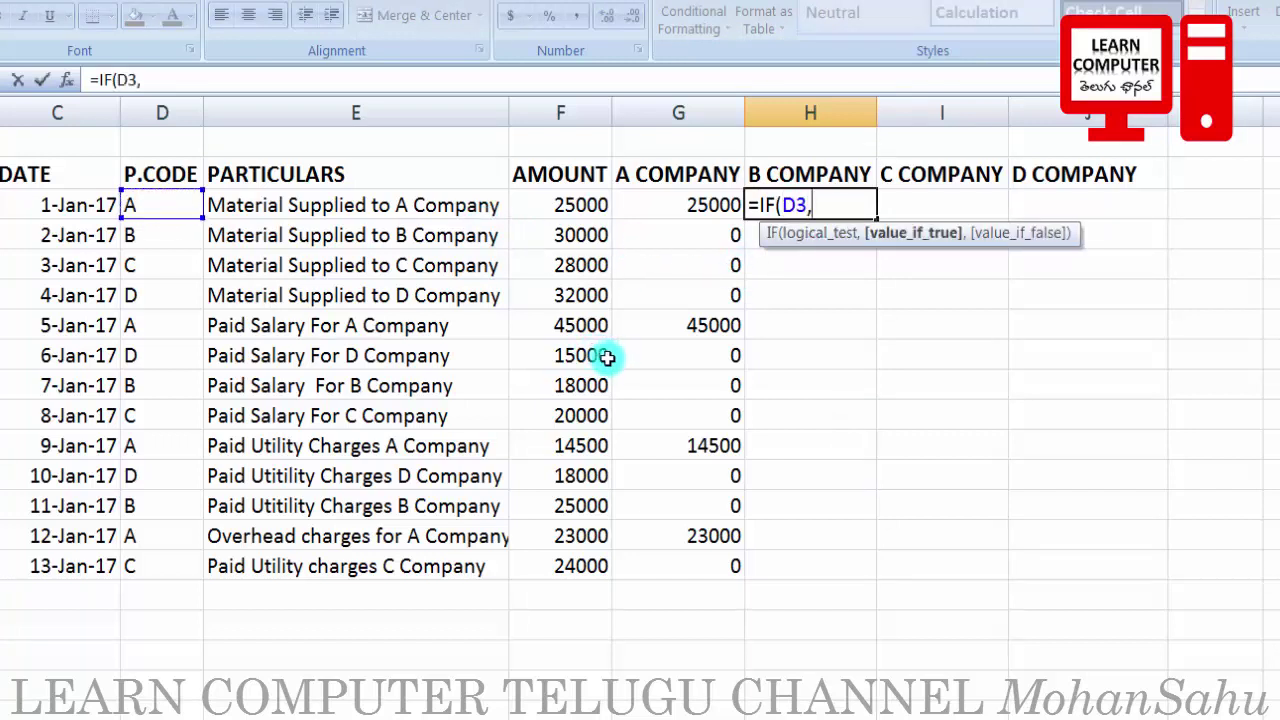
key("BackSpace")
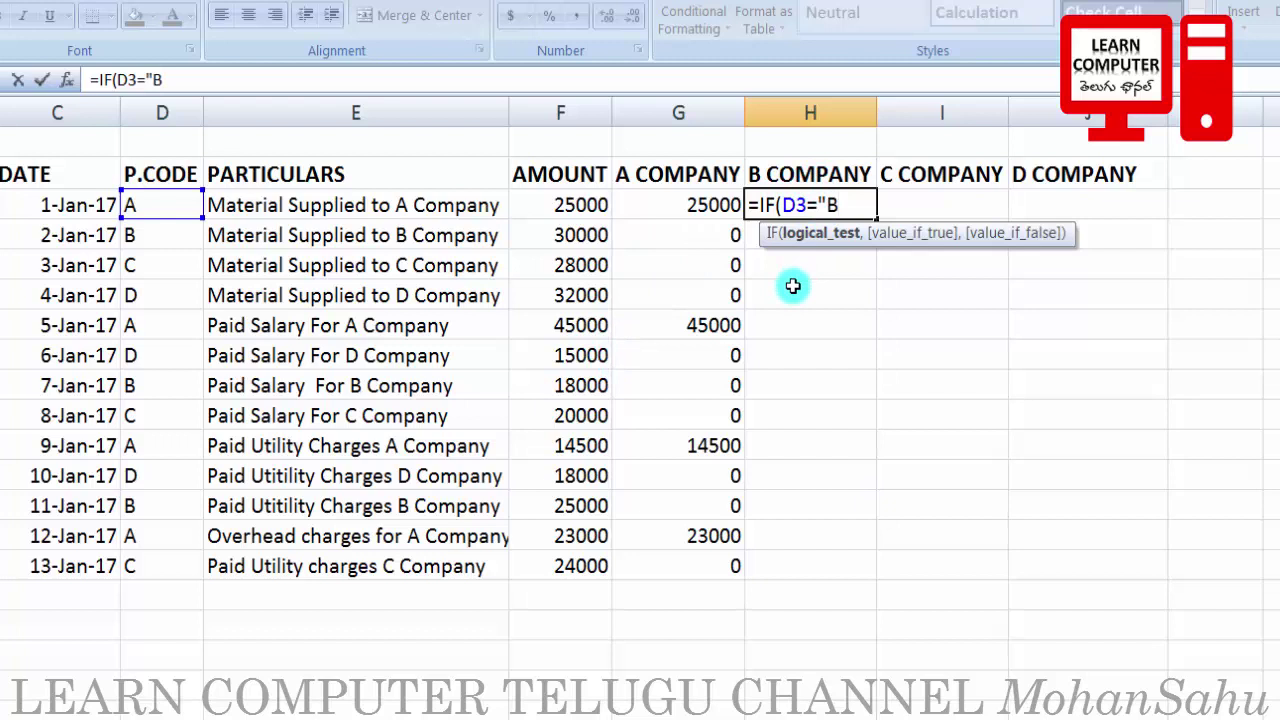
type(",")
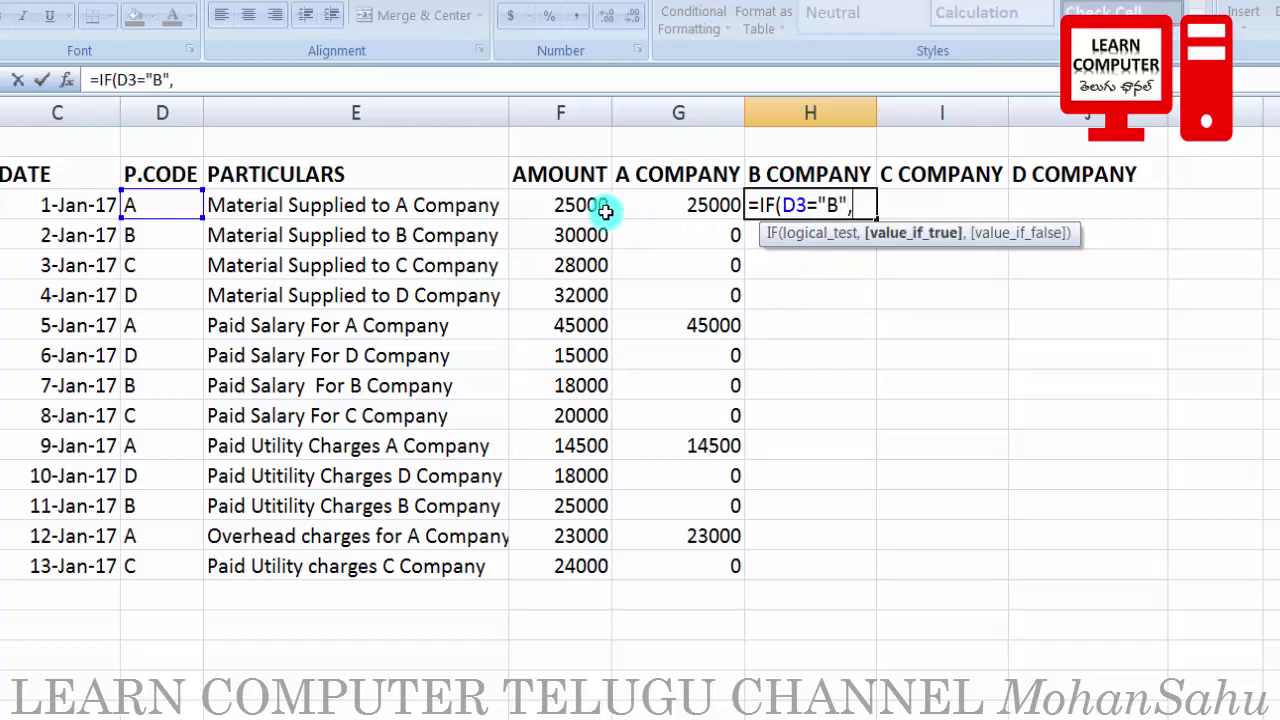
left_click(548, 207)
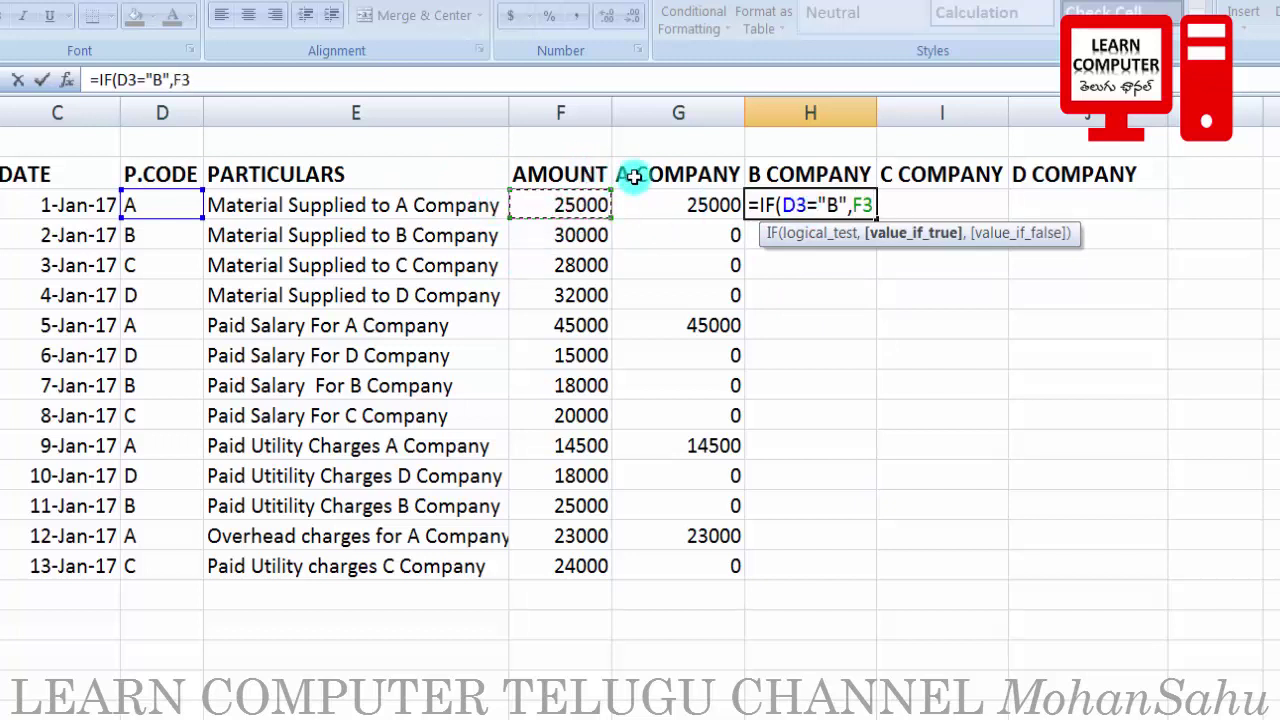
type(",")
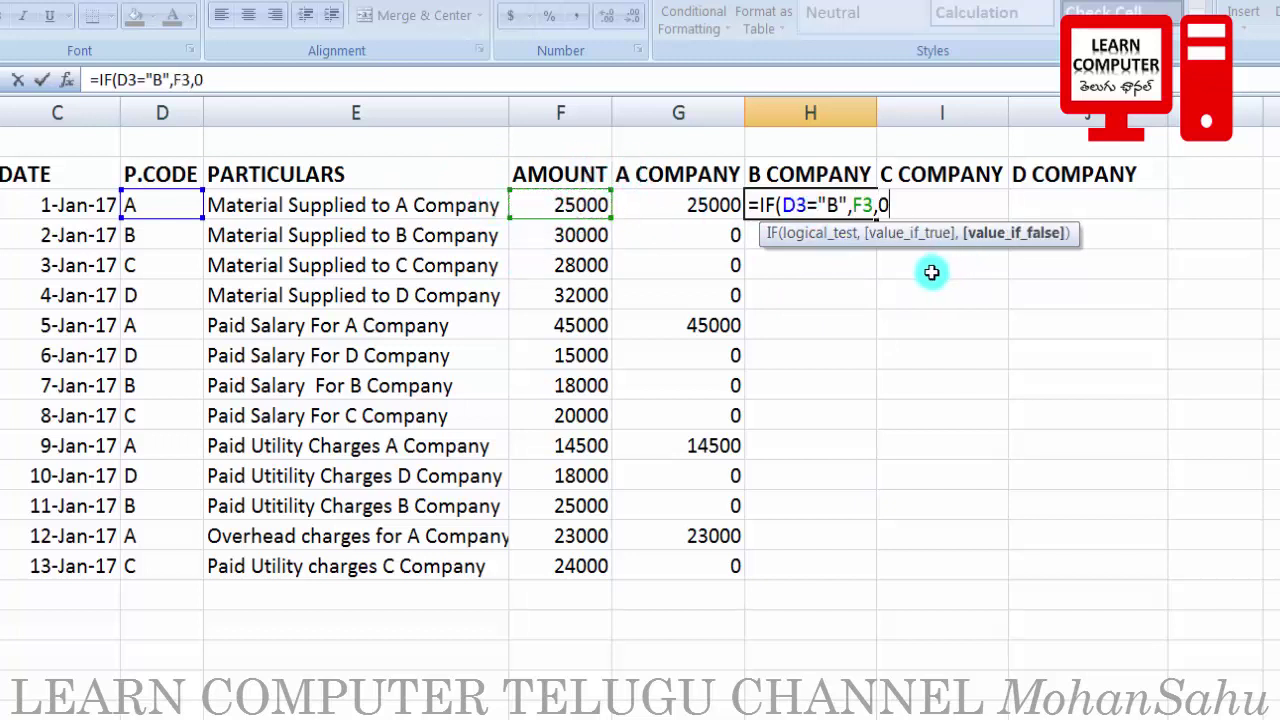
type("0)")
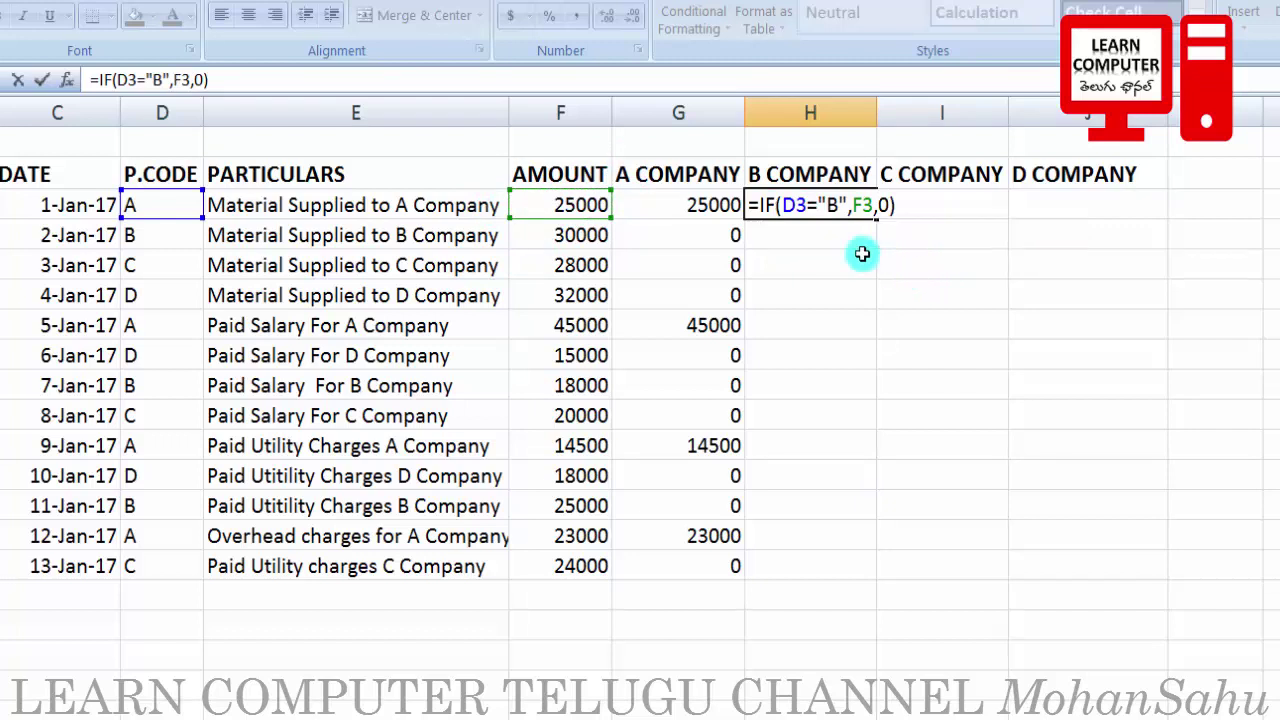
key("Return")
Step: Compare H3 with the G3 formula, then fill the B COMPANY formula down to H15
left_click(830, 207)
left_click(648, 208)
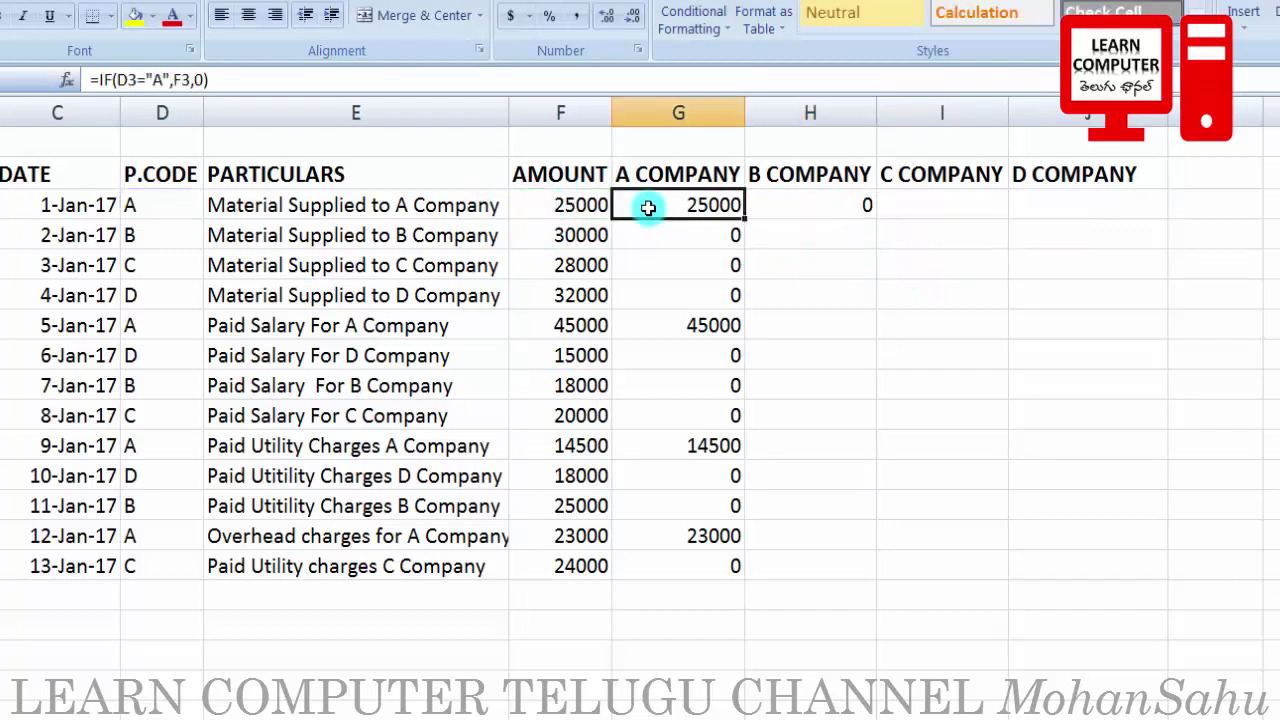
left_click(135, 205)
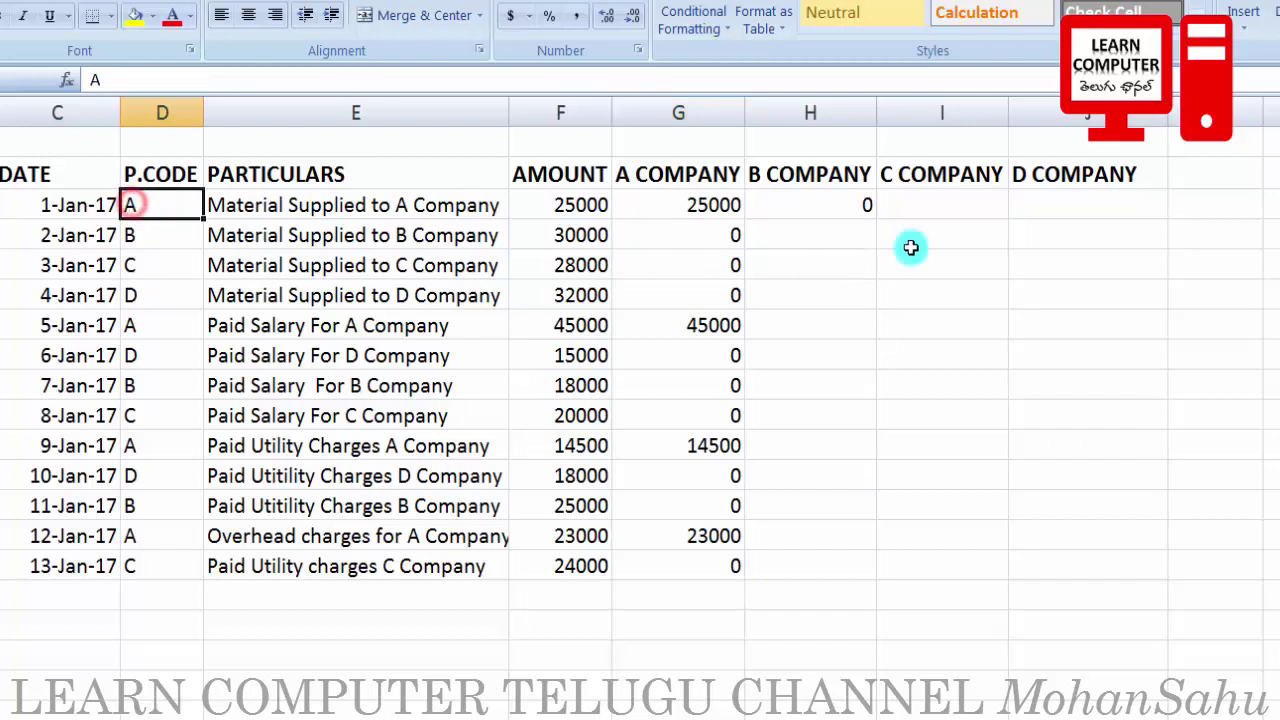
left_click(843, 203)
left_click_drag(871, 214, 836, 583)
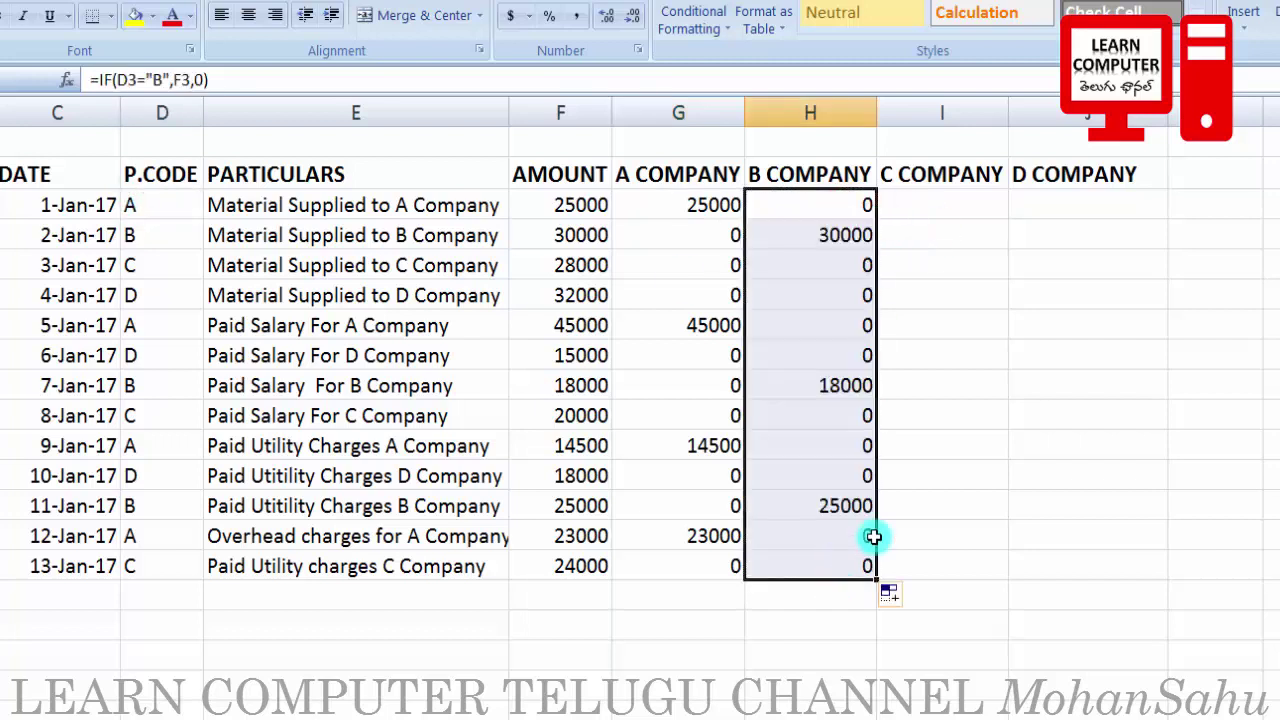
left_click(922, 200)
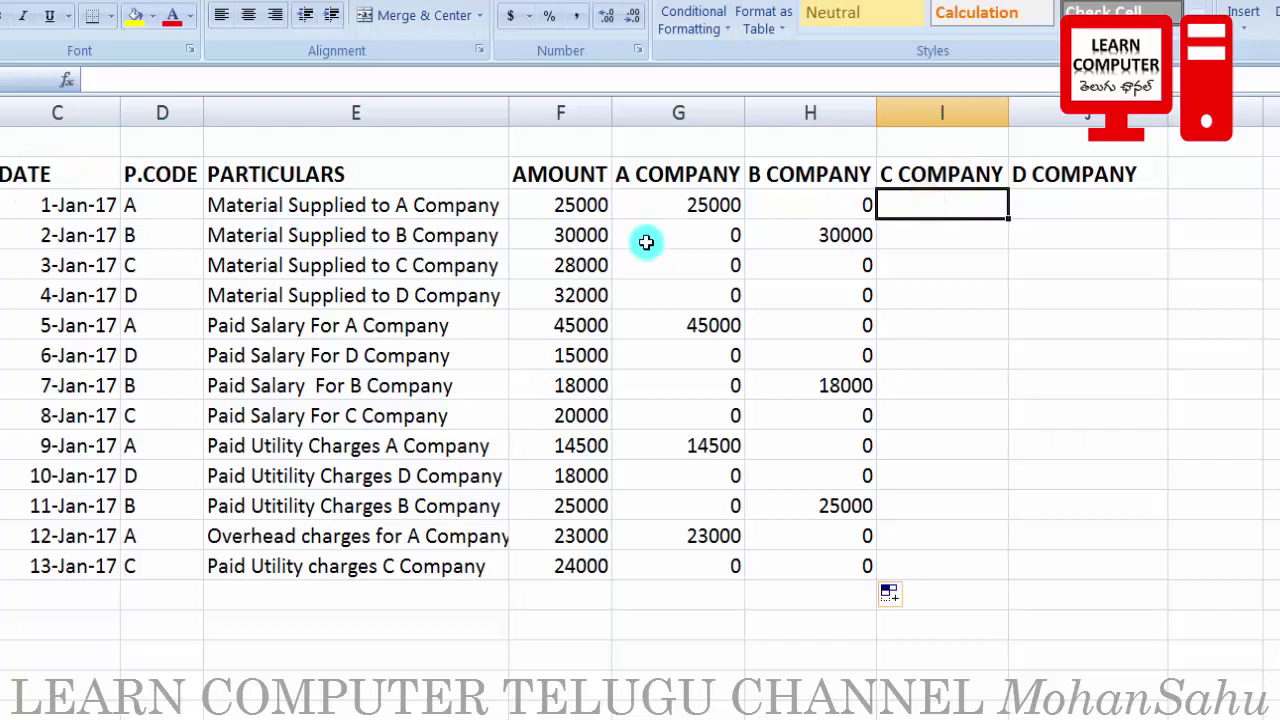
Step: Enter =IF(D3="C",F3,0) in I3 for the C COMPANY column
type("=I")
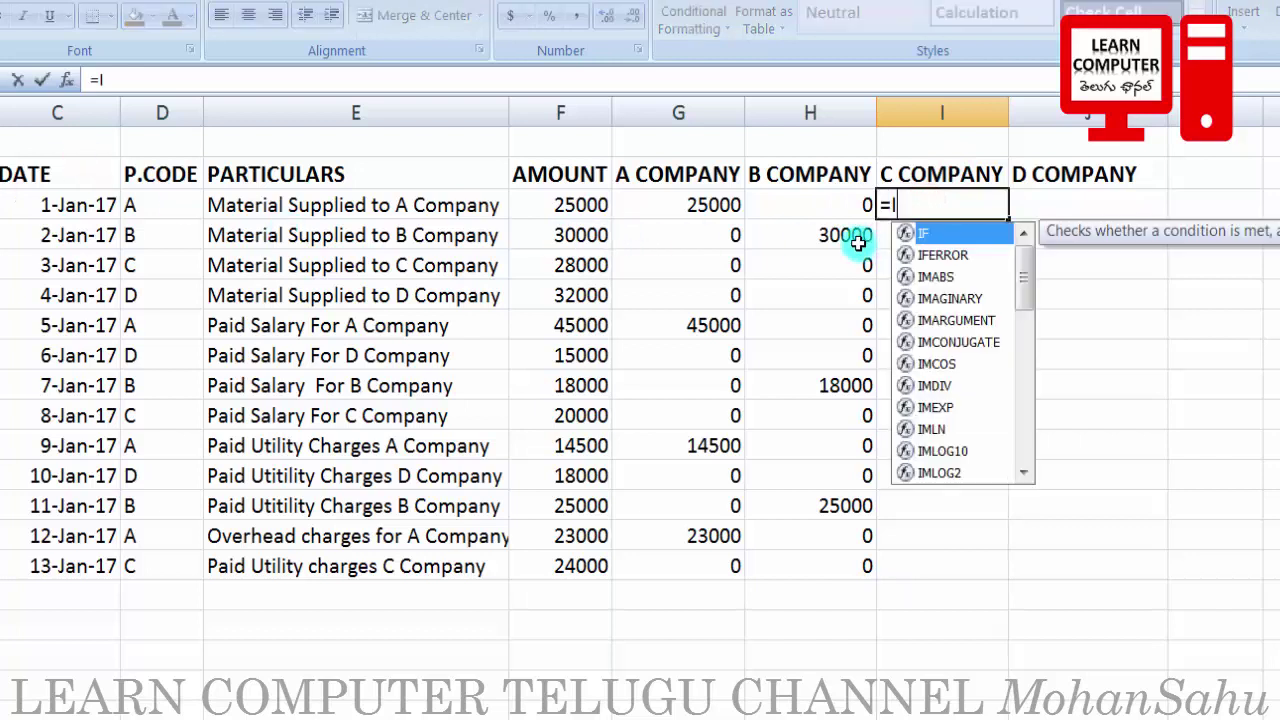
type("F")
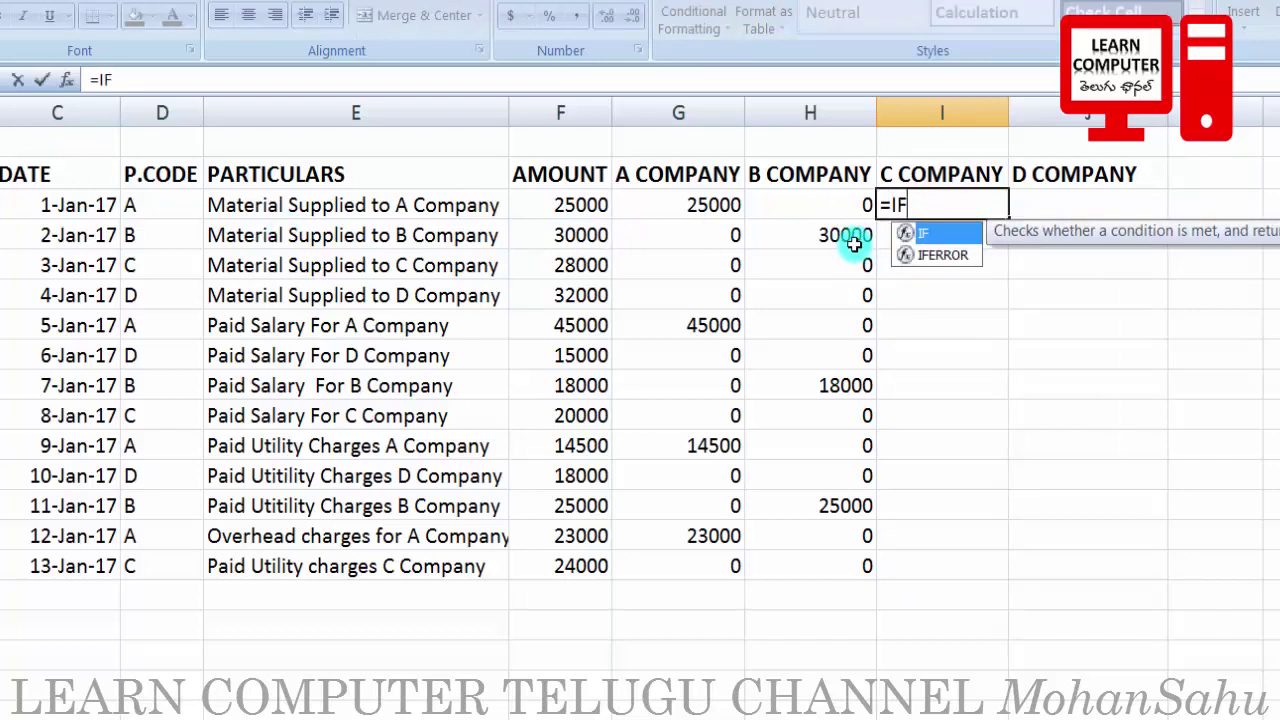
type("(")
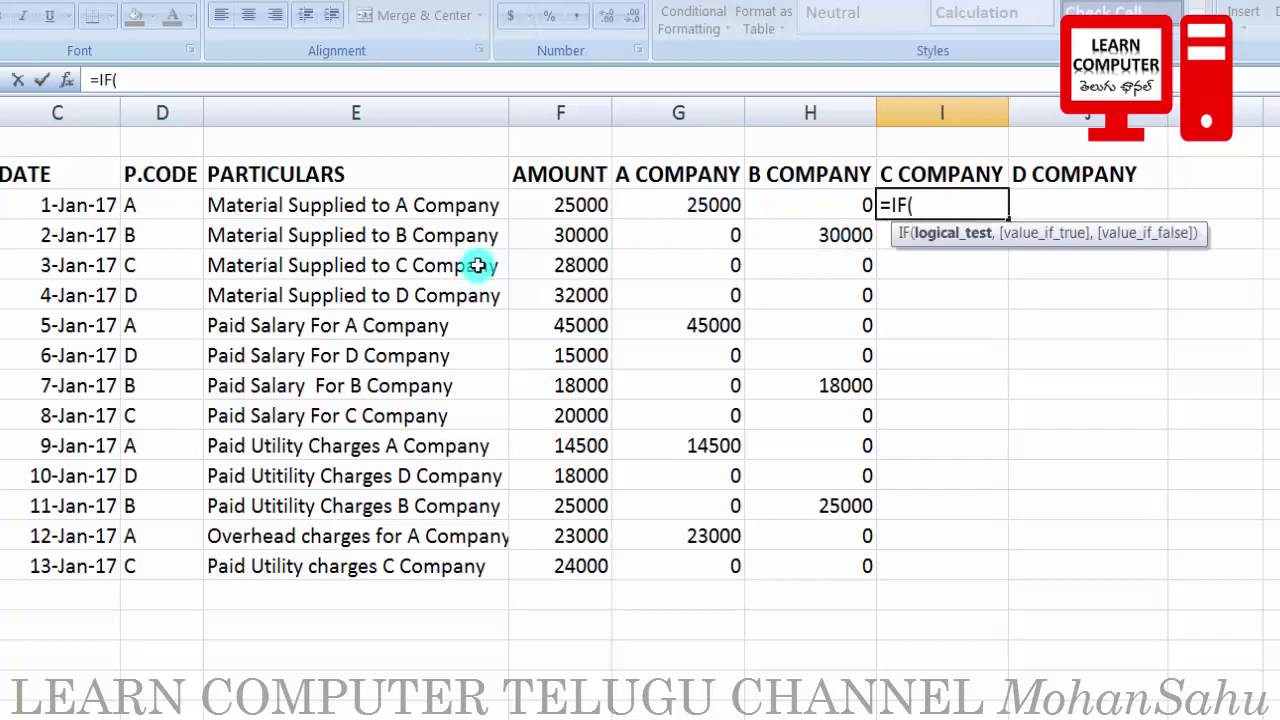
left_click(167, 205)
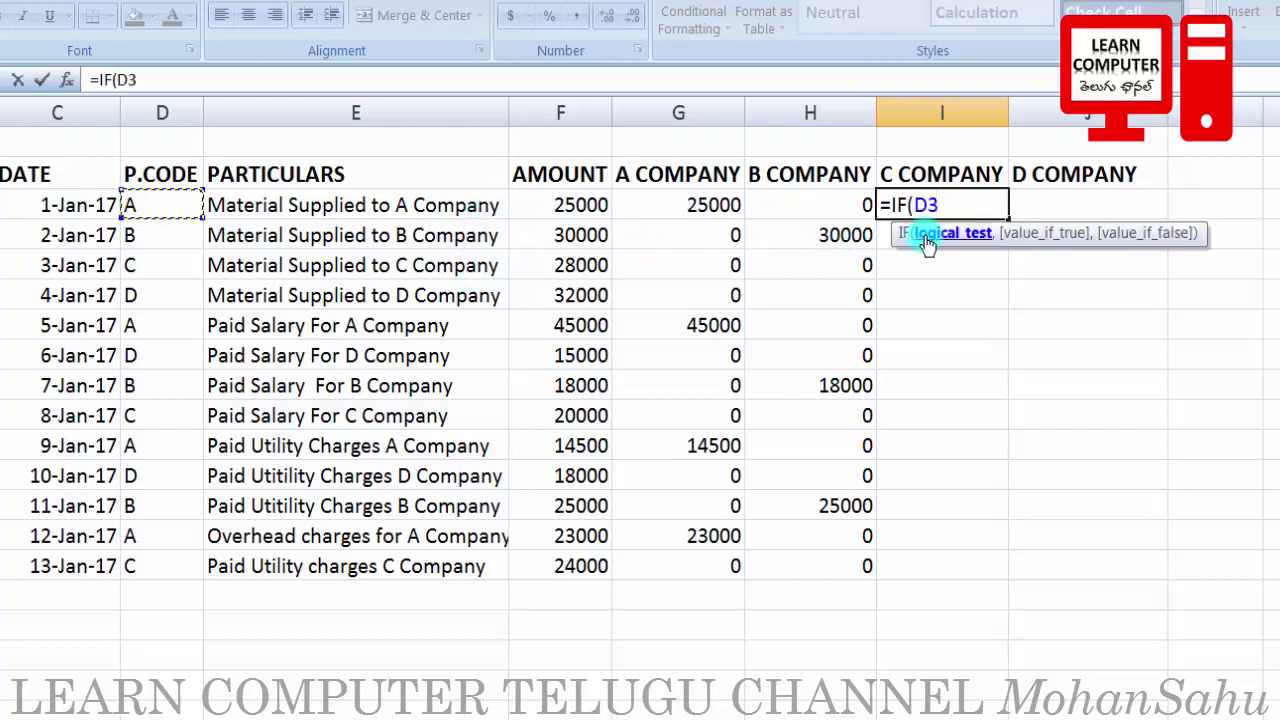
type(",")
key("BackSpace")
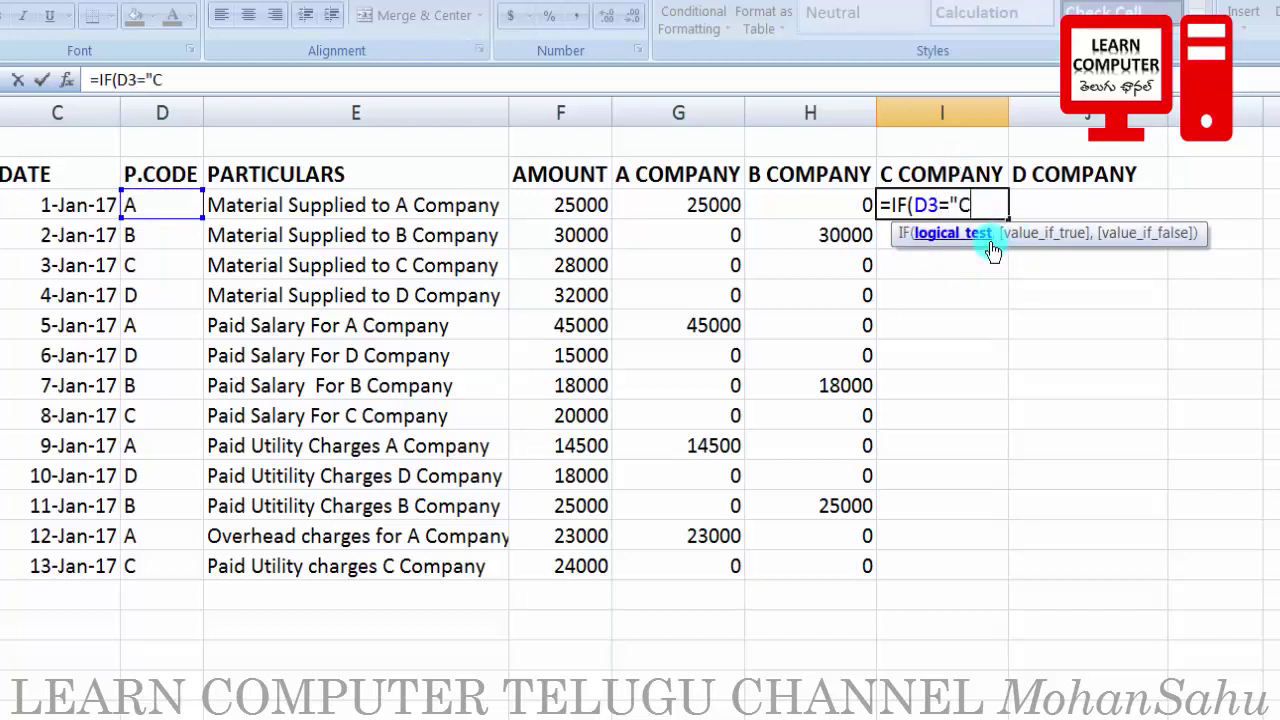
type("\"C\"")
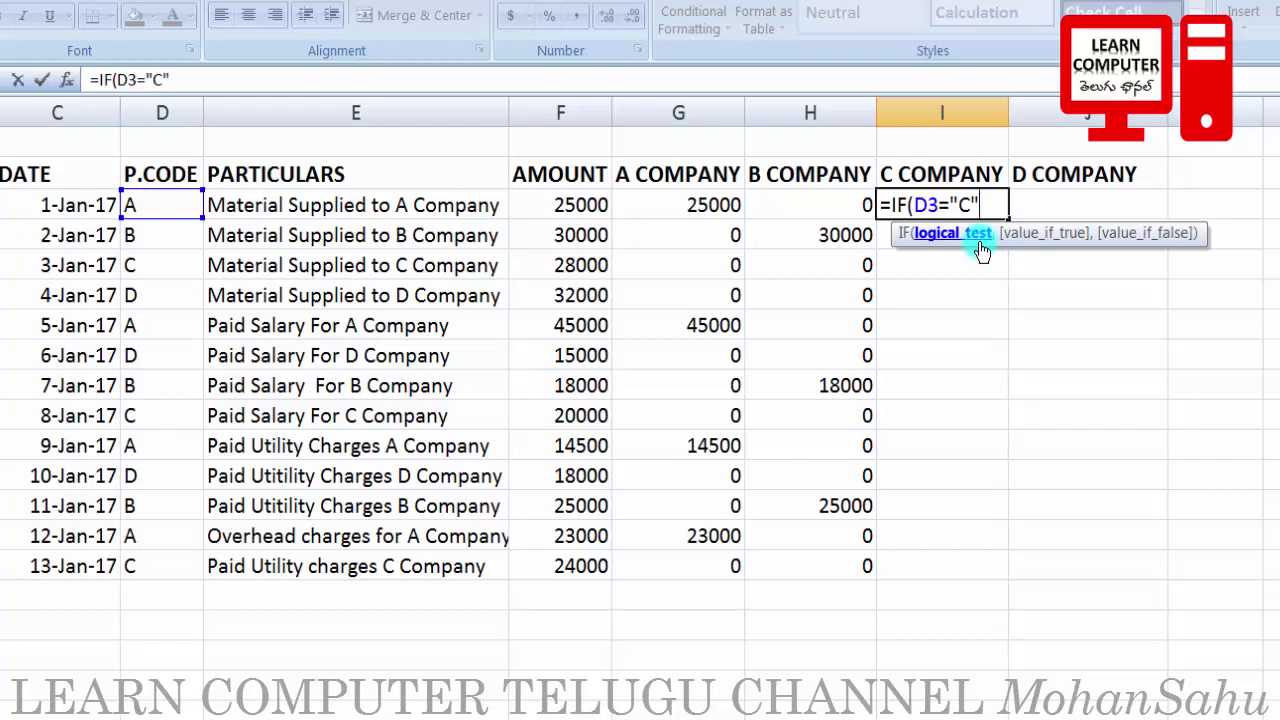
type(",")
left_click(562, 204)
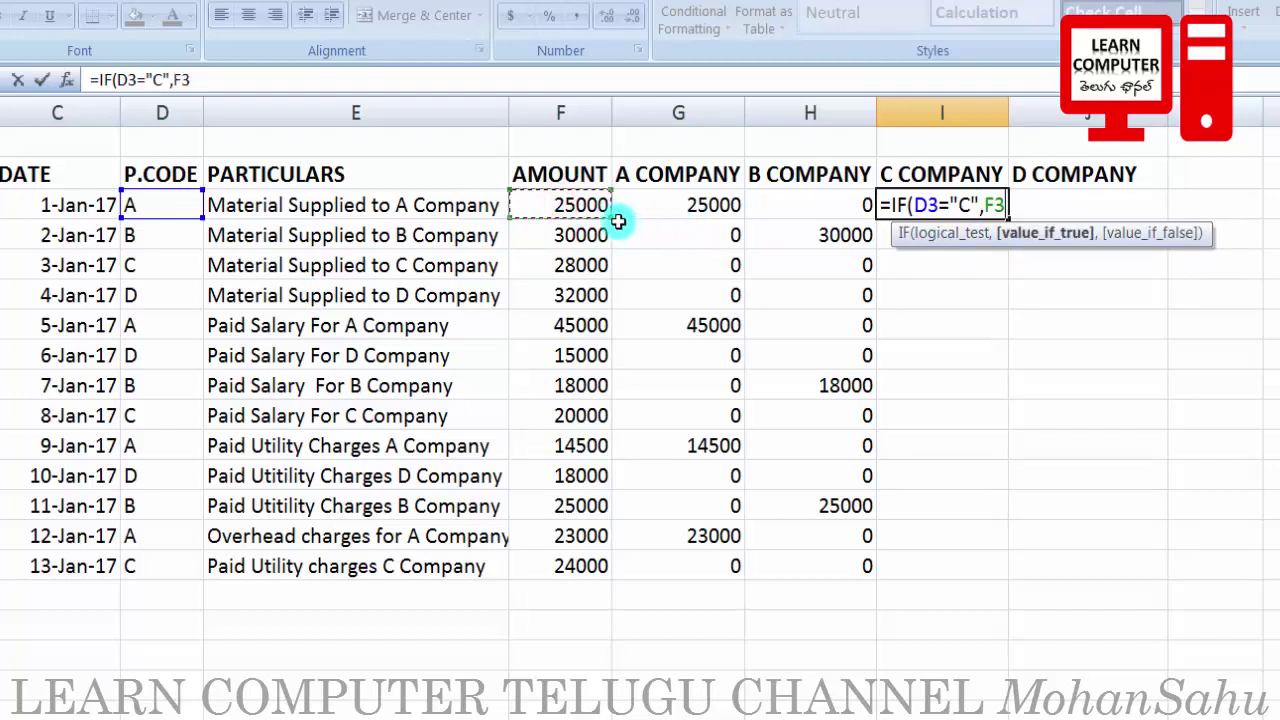
type(")")
key("BackSpace")
type(",")
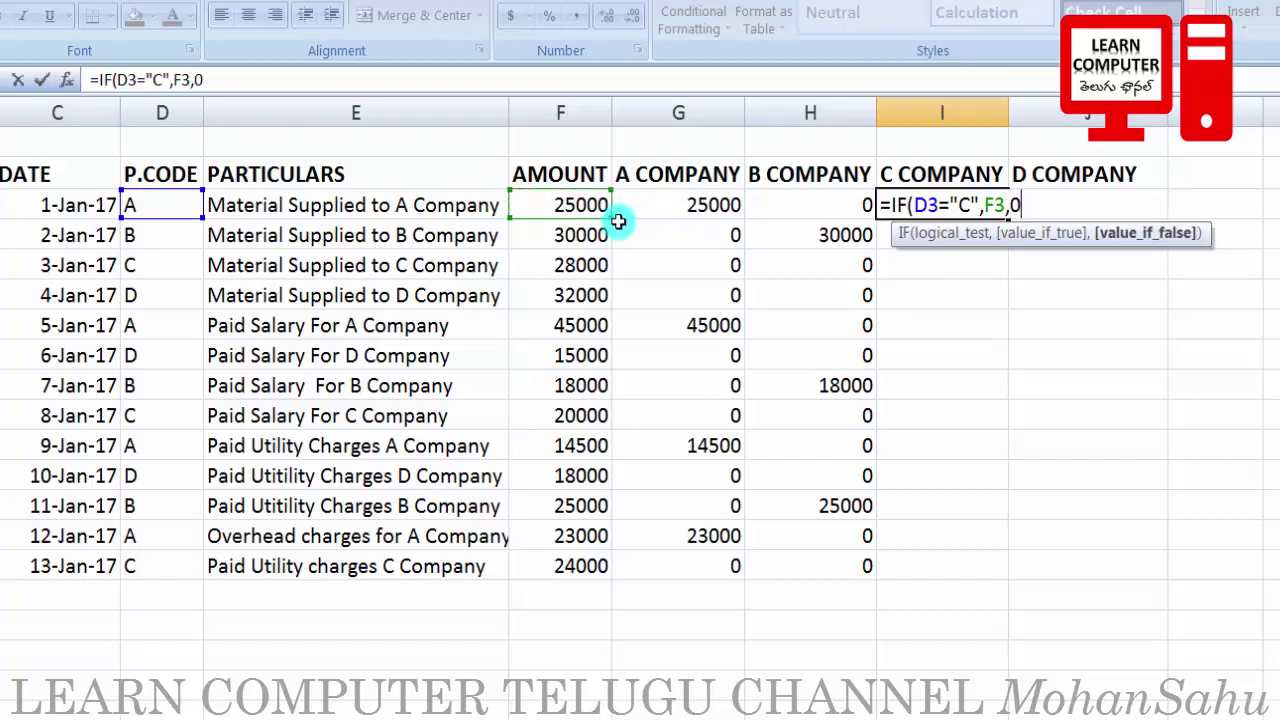
type("0)")
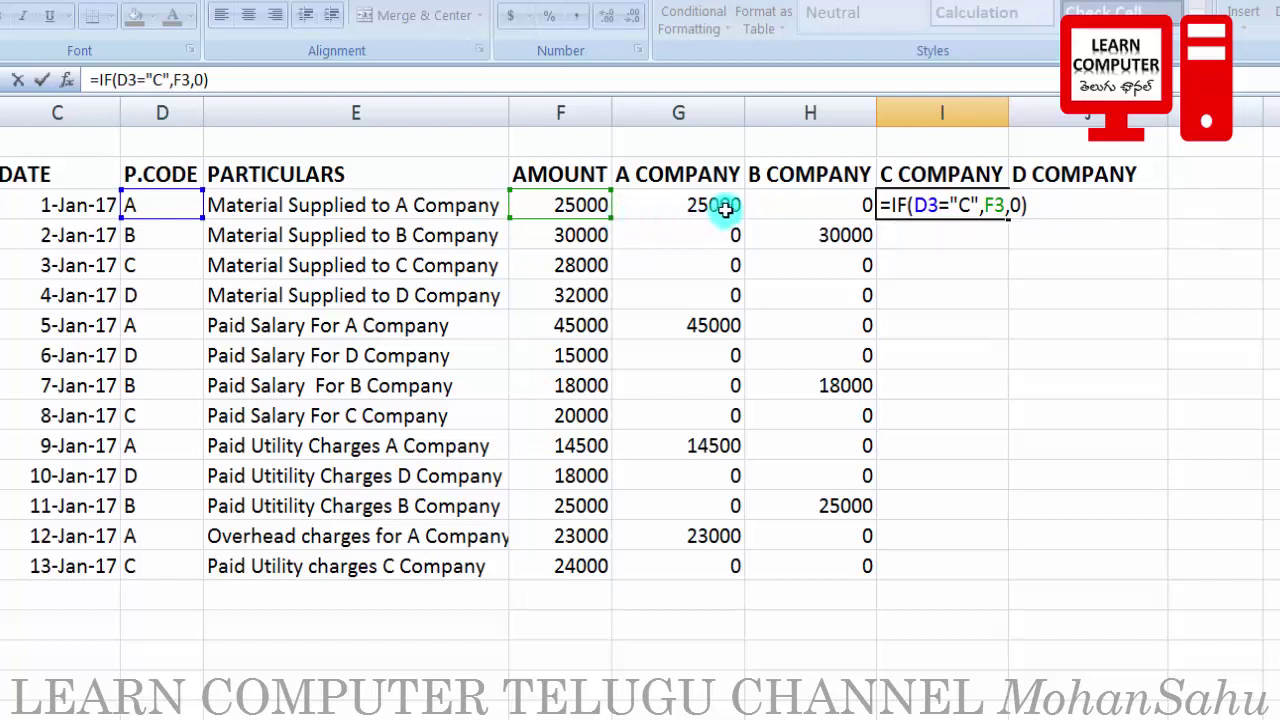
key("Return")
Step: Fill the C COMPANY formula down to I15 and verify the 3-Jan-17 and 8-Jan-17 C rows
left_click(980, 212)
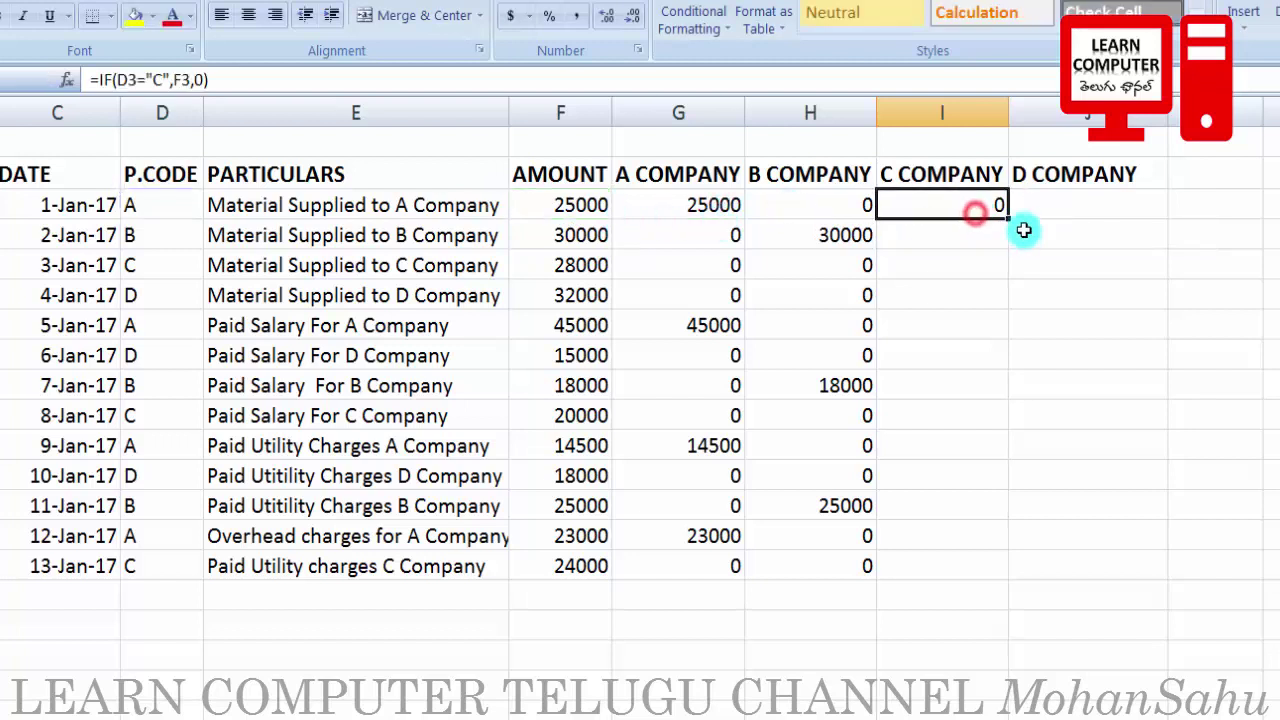
left_click_drag(1005, 218, 963, 580)
left_click(980, 265)
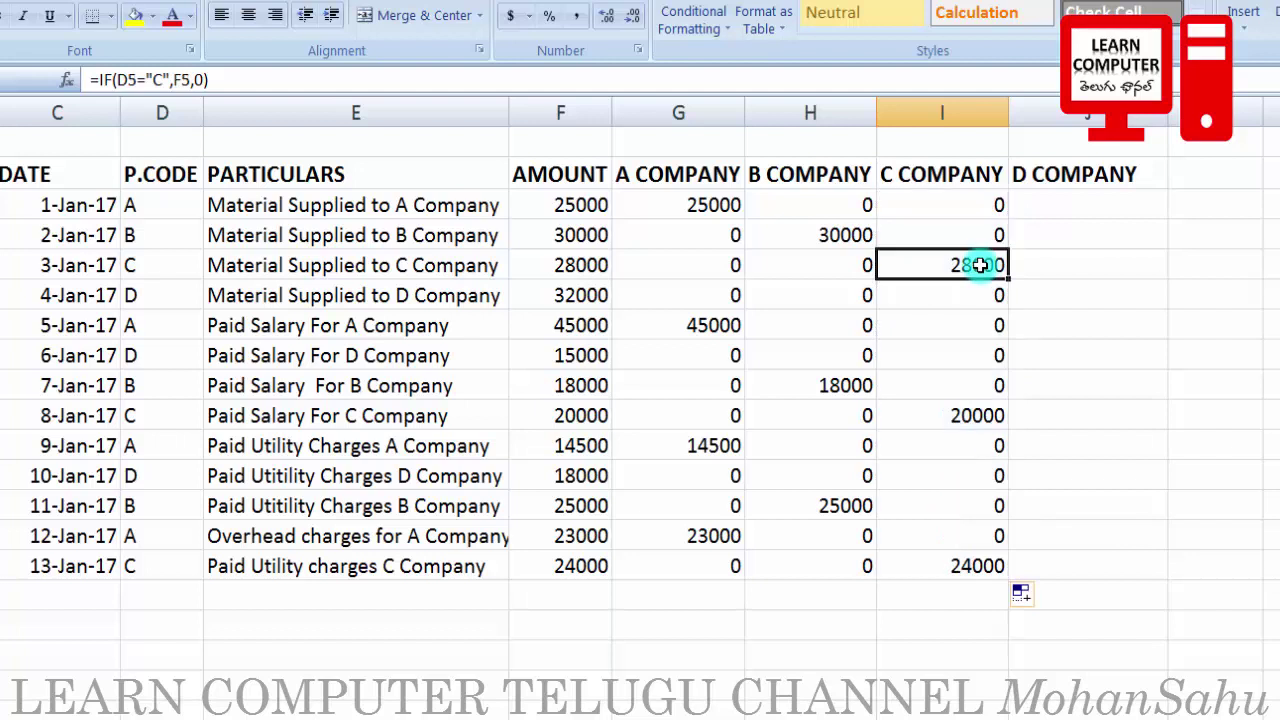
left_click(433, 260)
left_click(949, 412)
left_click(421, 415)
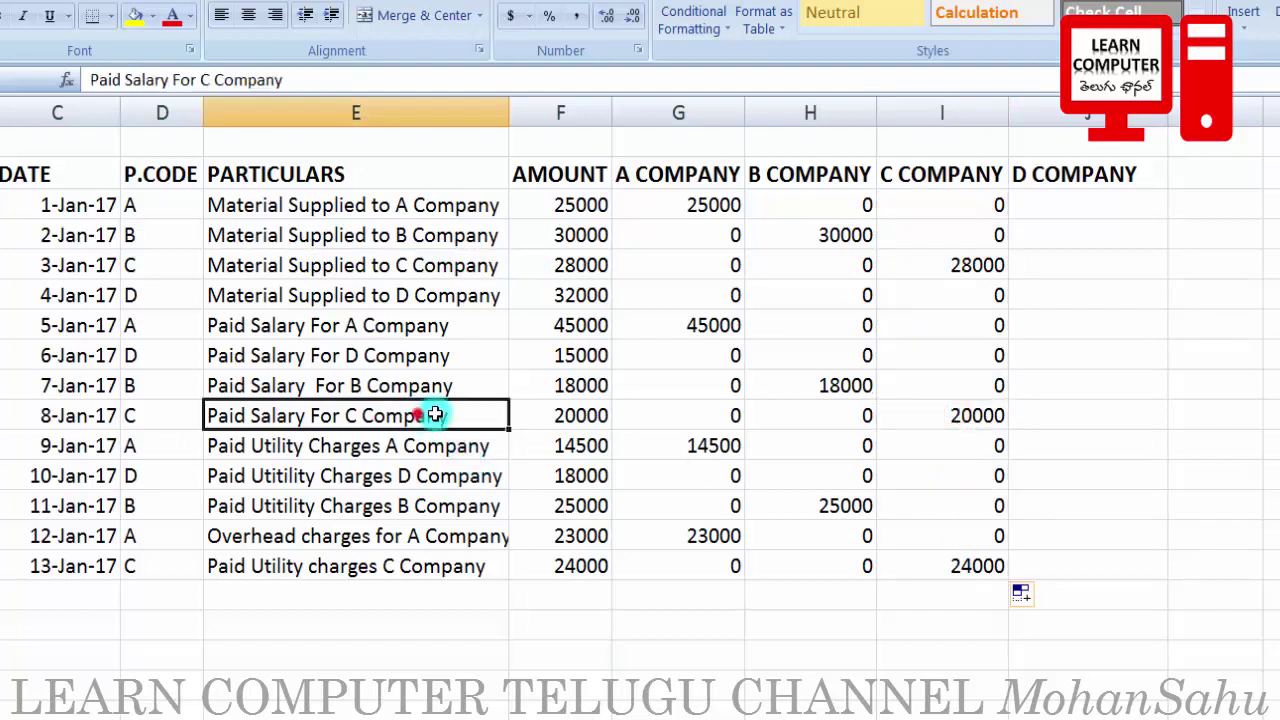
left_click(960, 567)
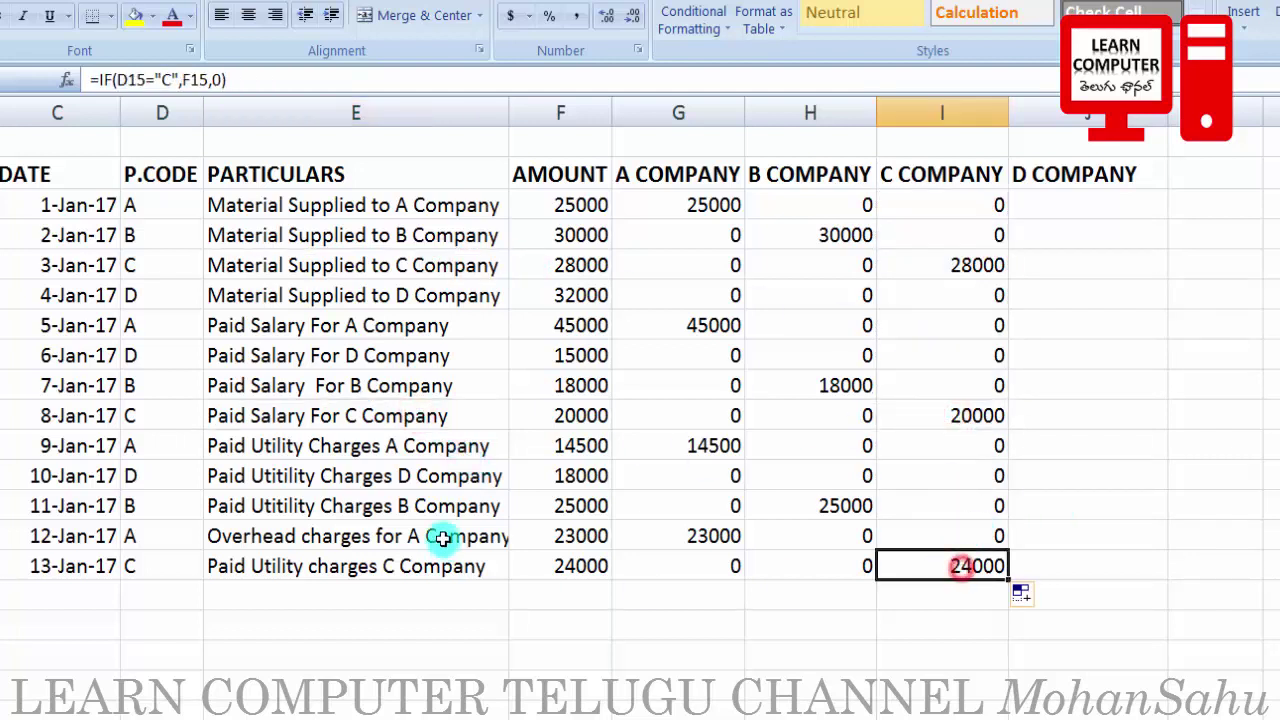
Step: Enter =IF(D3="D",F3,0) in J3 for the D COMPANY column
left_click(140, 568)
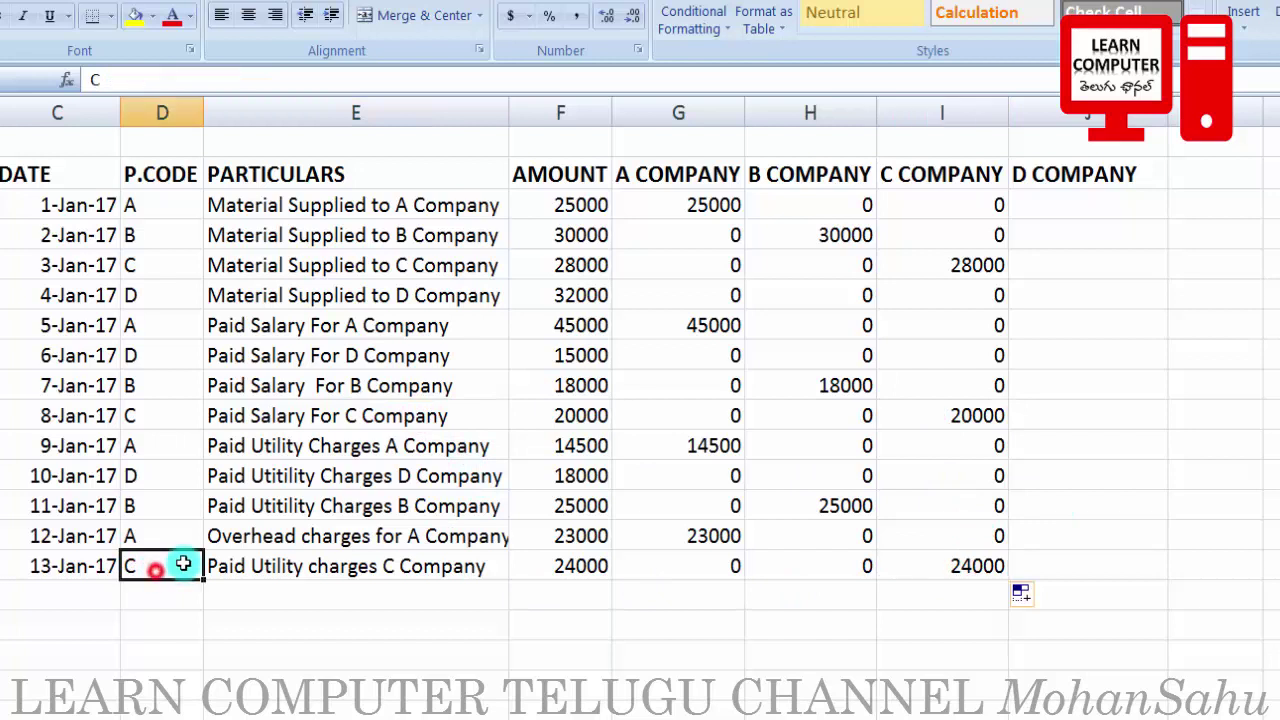
left_click(1072, 205)
type("=")
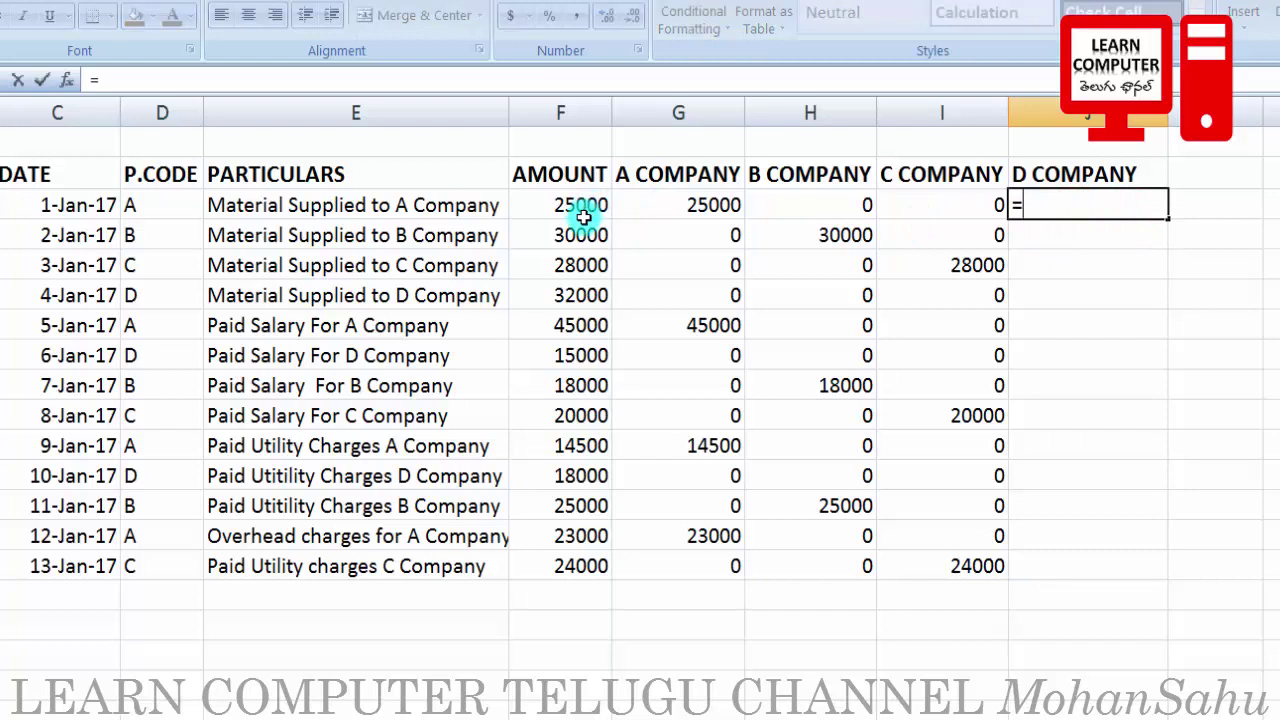
type("IF(")
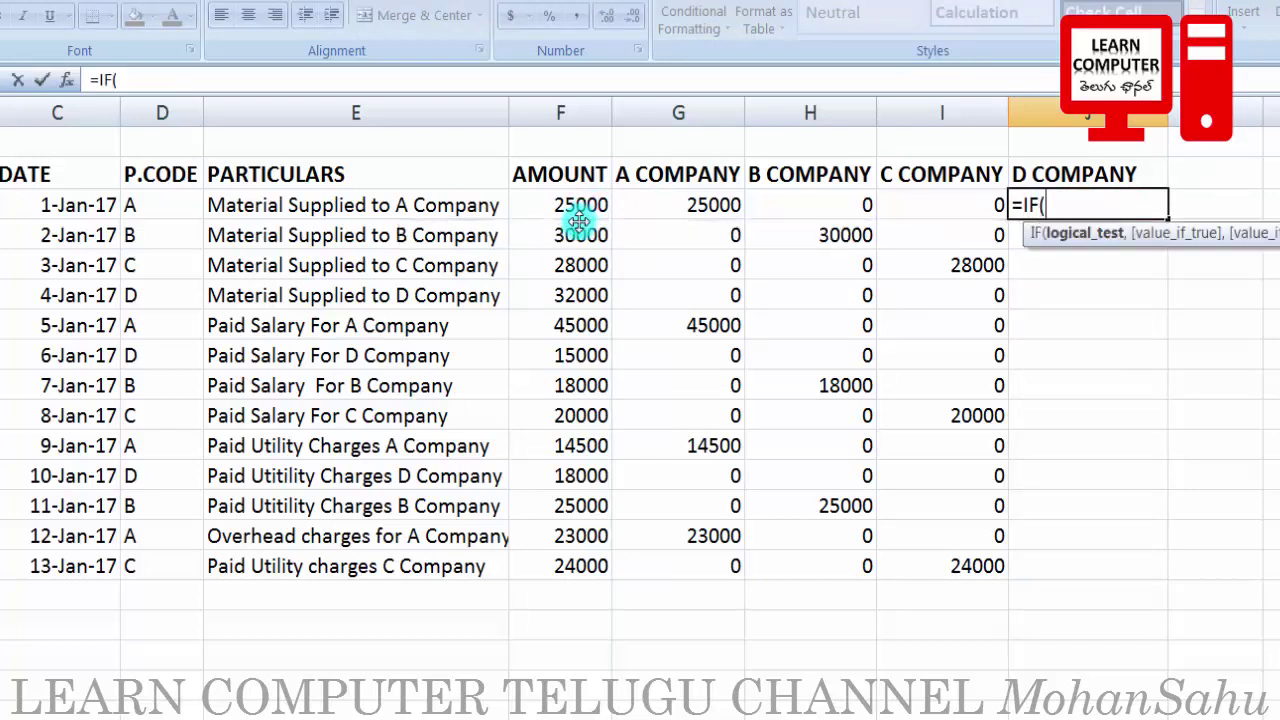
left_click(134, 207)
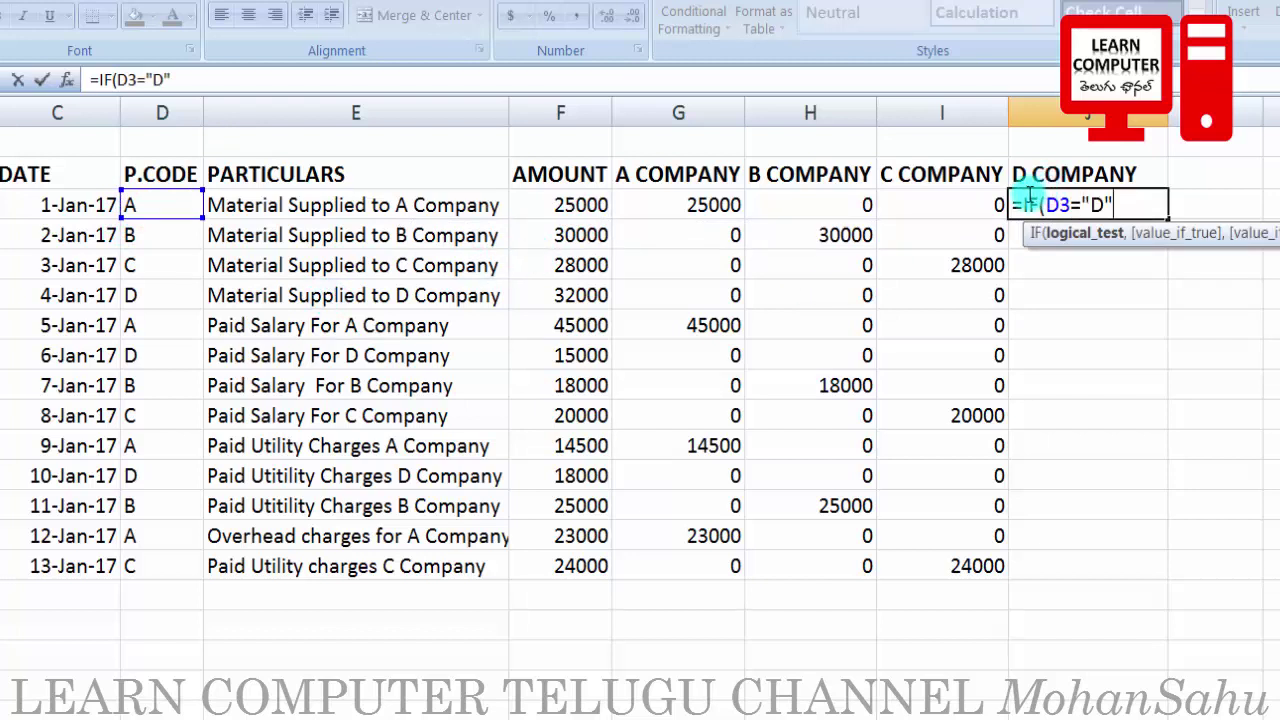
type("\"D\",")
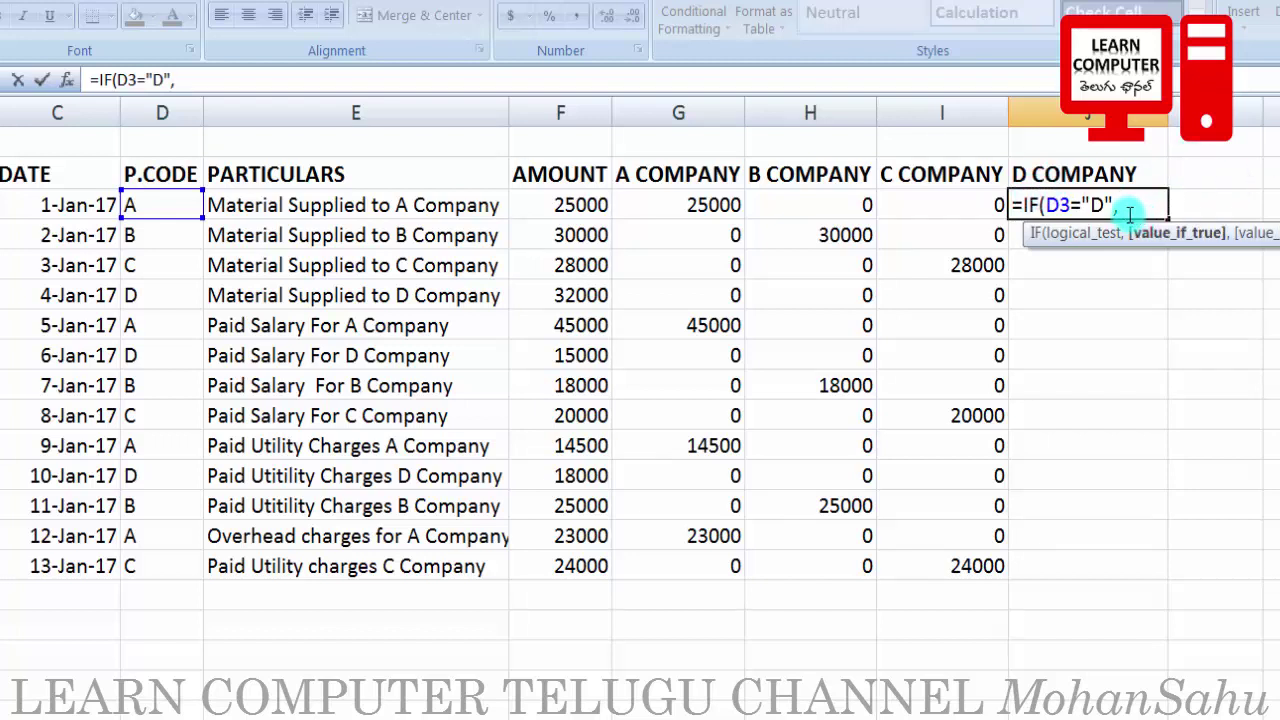
left_click(570, 205)
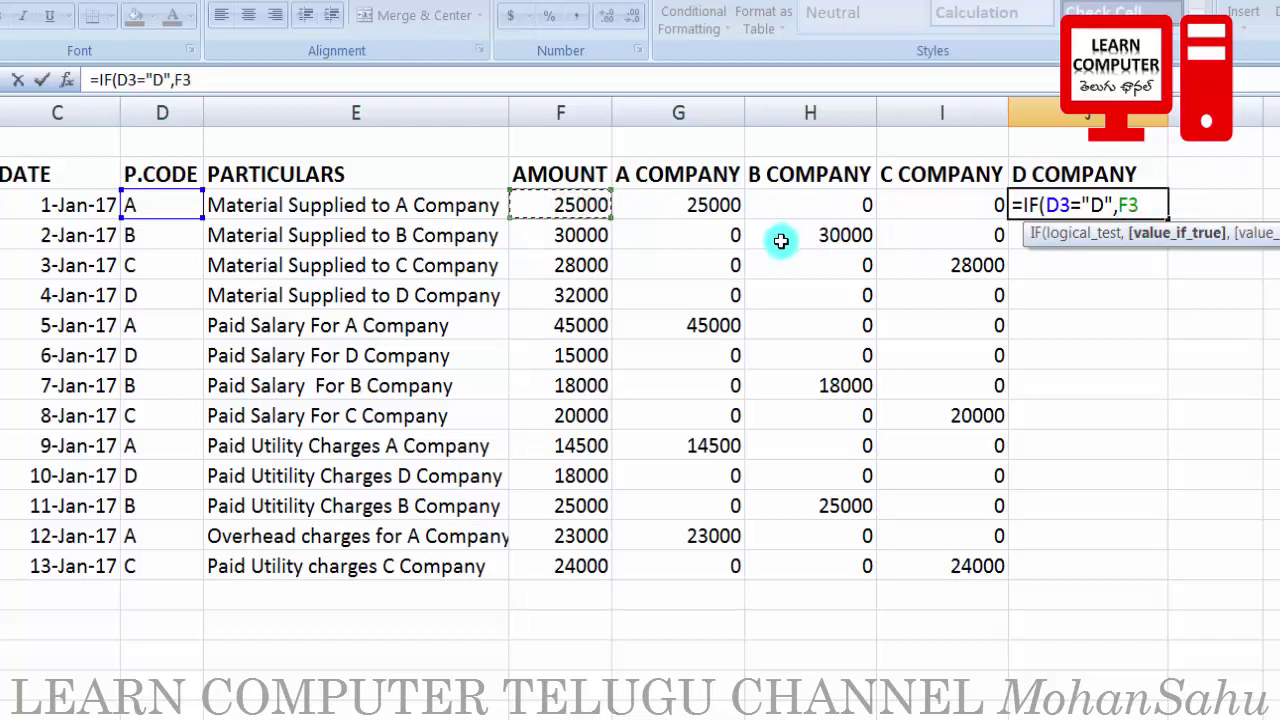
type(",0")
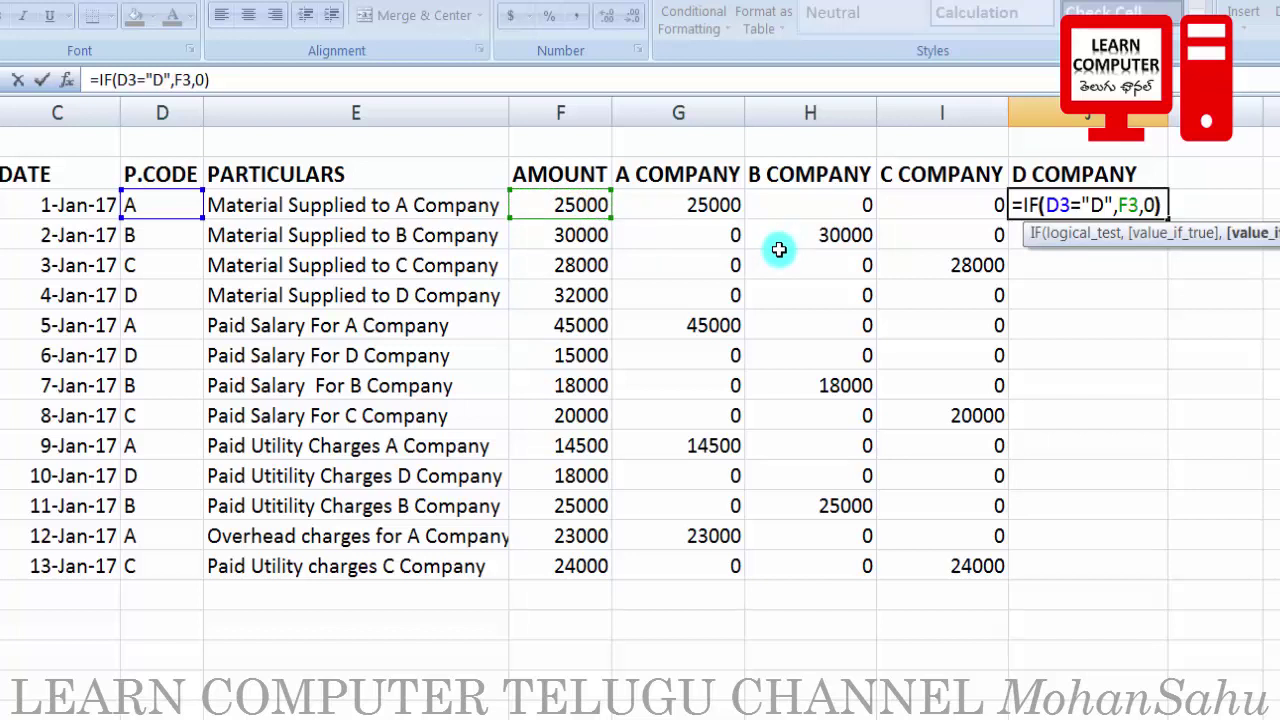
key("Return")
Step: Fill the D COMPANY formula down from J3 to J15
left_click(1078, 203)
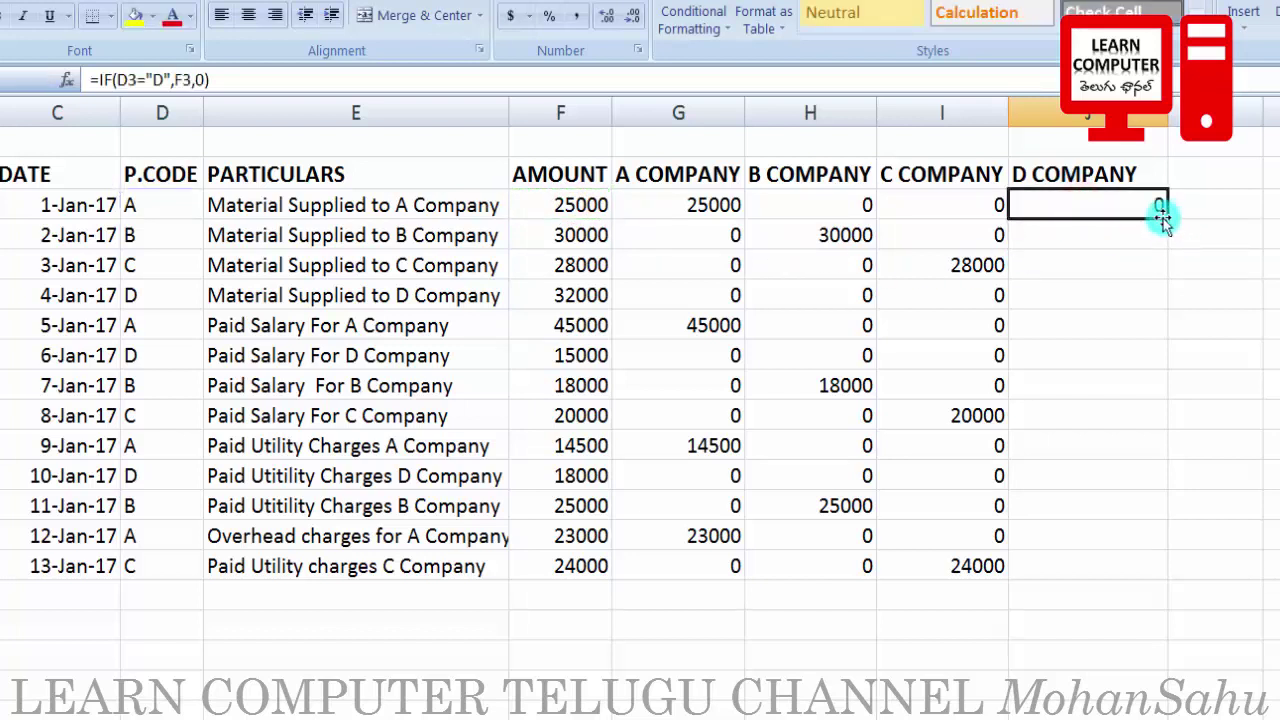
left_click_drag(1167, 220, 1098, 568)
left_click(1271, 263)
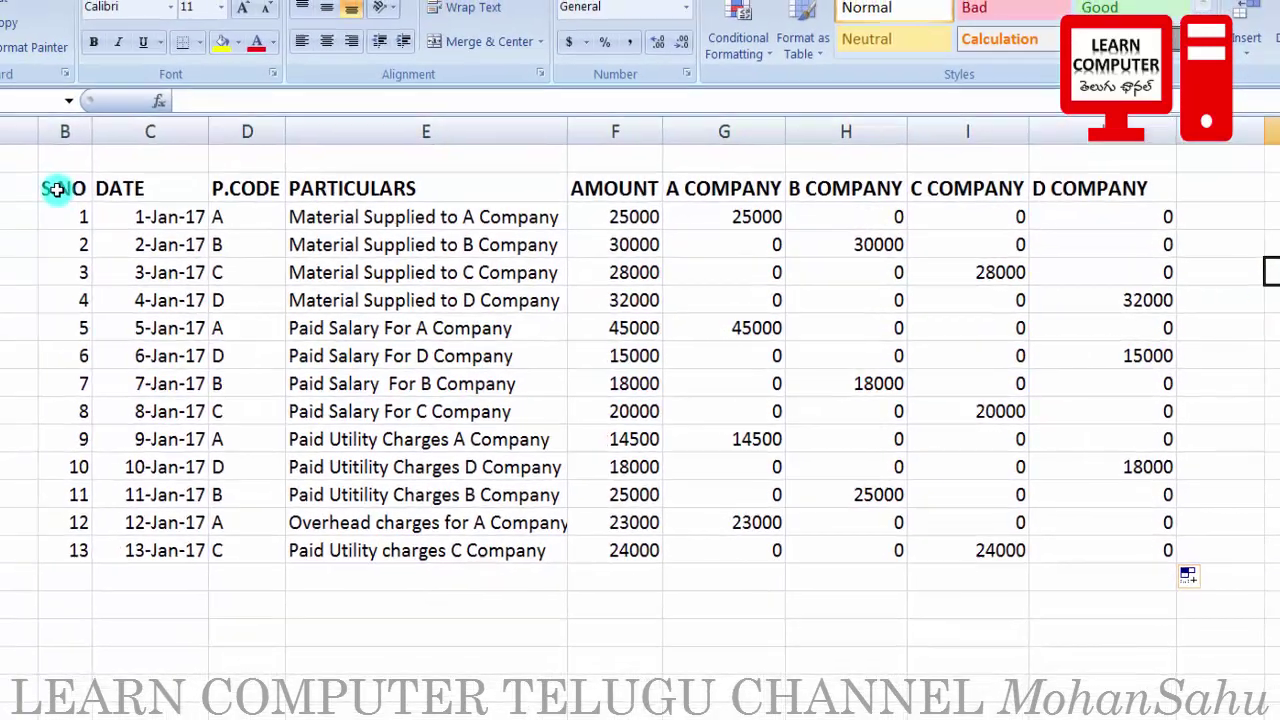
left_click_drag(55, 186, 1100, 531)
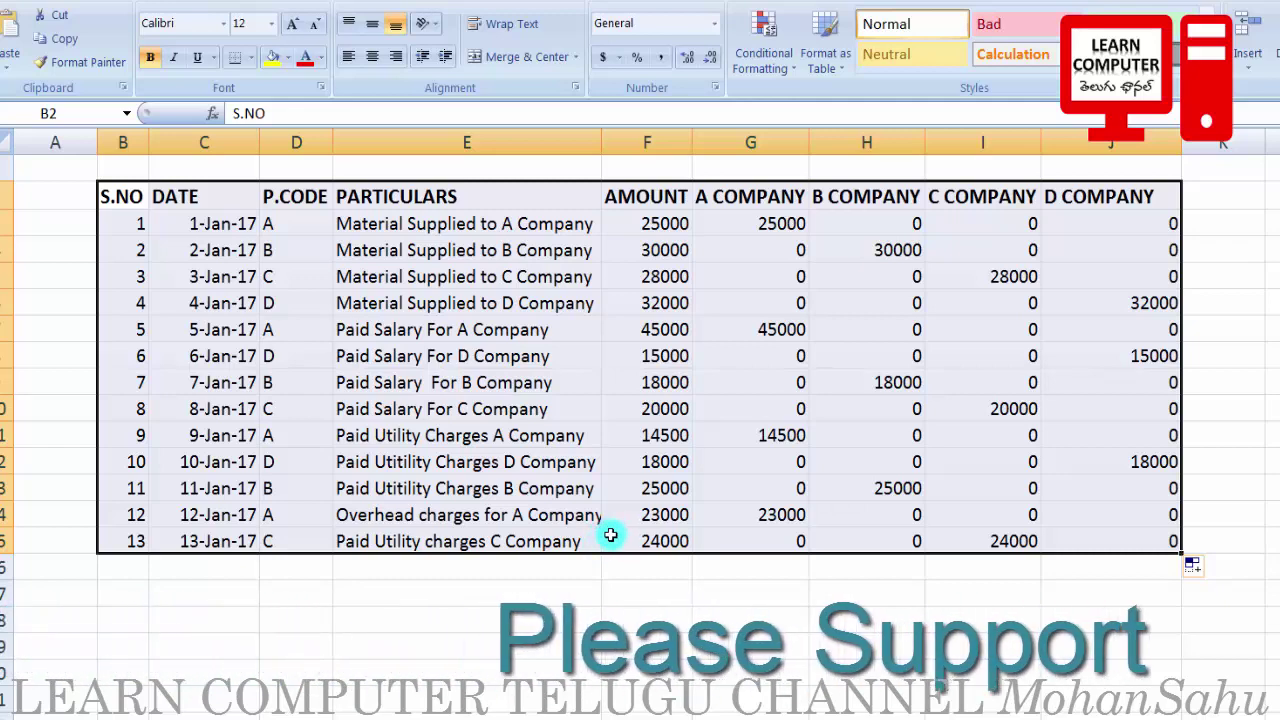
Step: Review the A–D COMPANY headings and their result columns G3:J15
left_click(1240, 325)
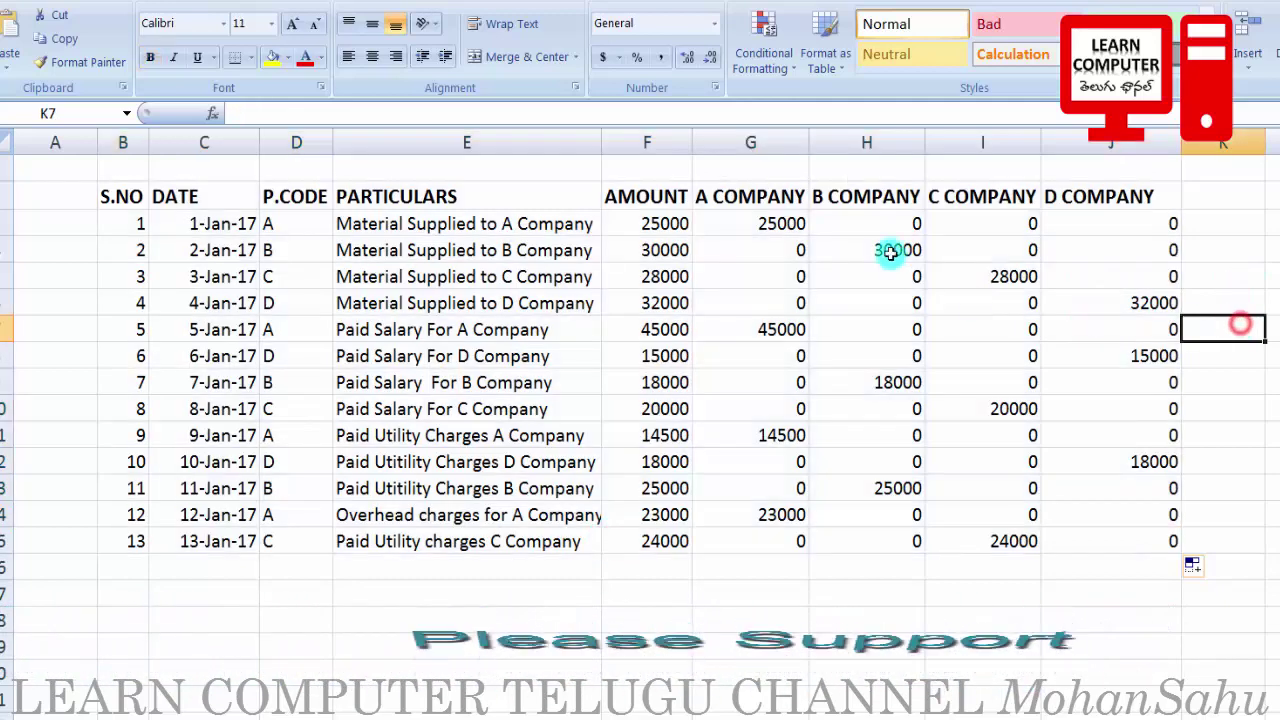
left_click(748, 207)
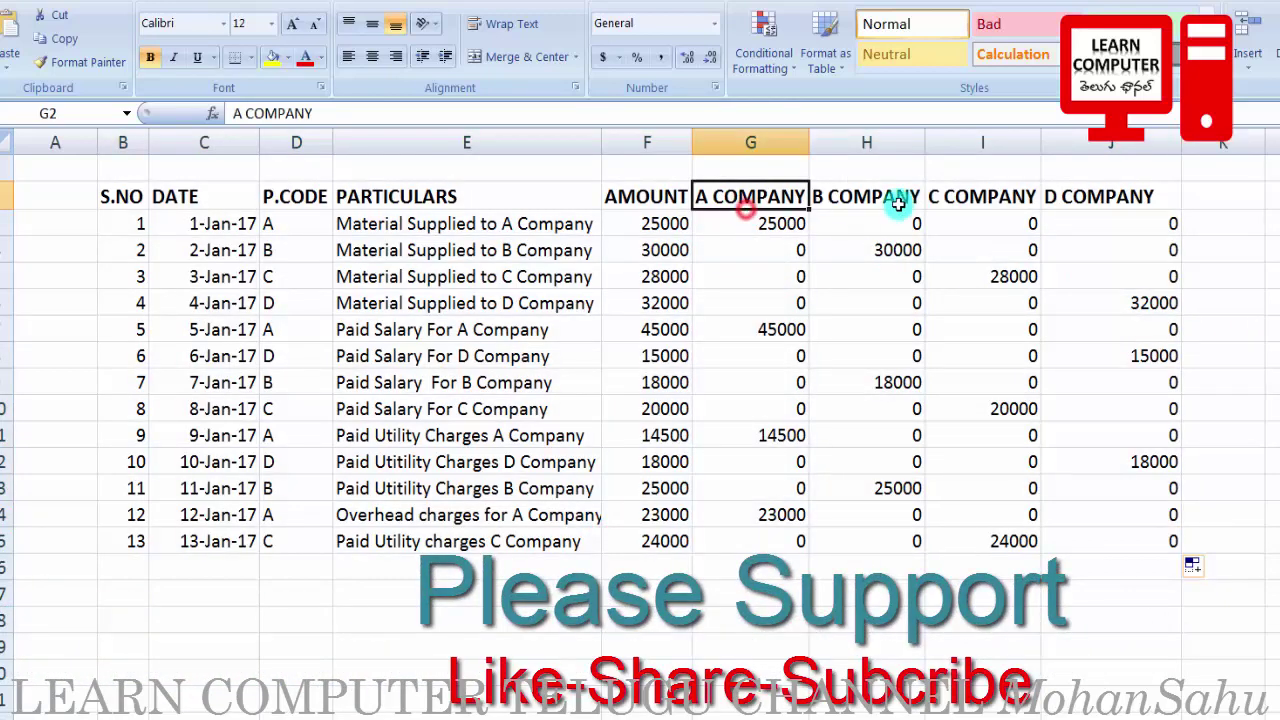
left_click(880, 198)
left_click(986, 196)
left_click(1100, 205)
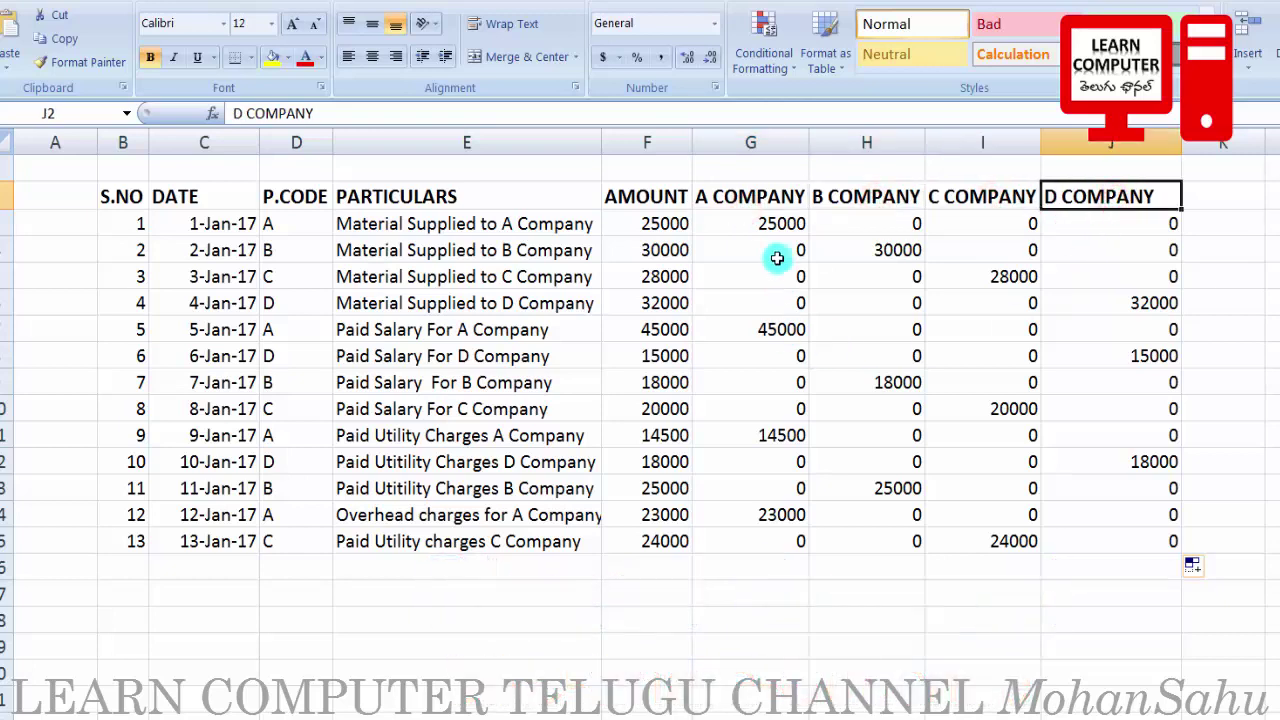
left_click_drag(765, 226, 1130, 540)
left_click_drag(751, 221, 1129, 532)
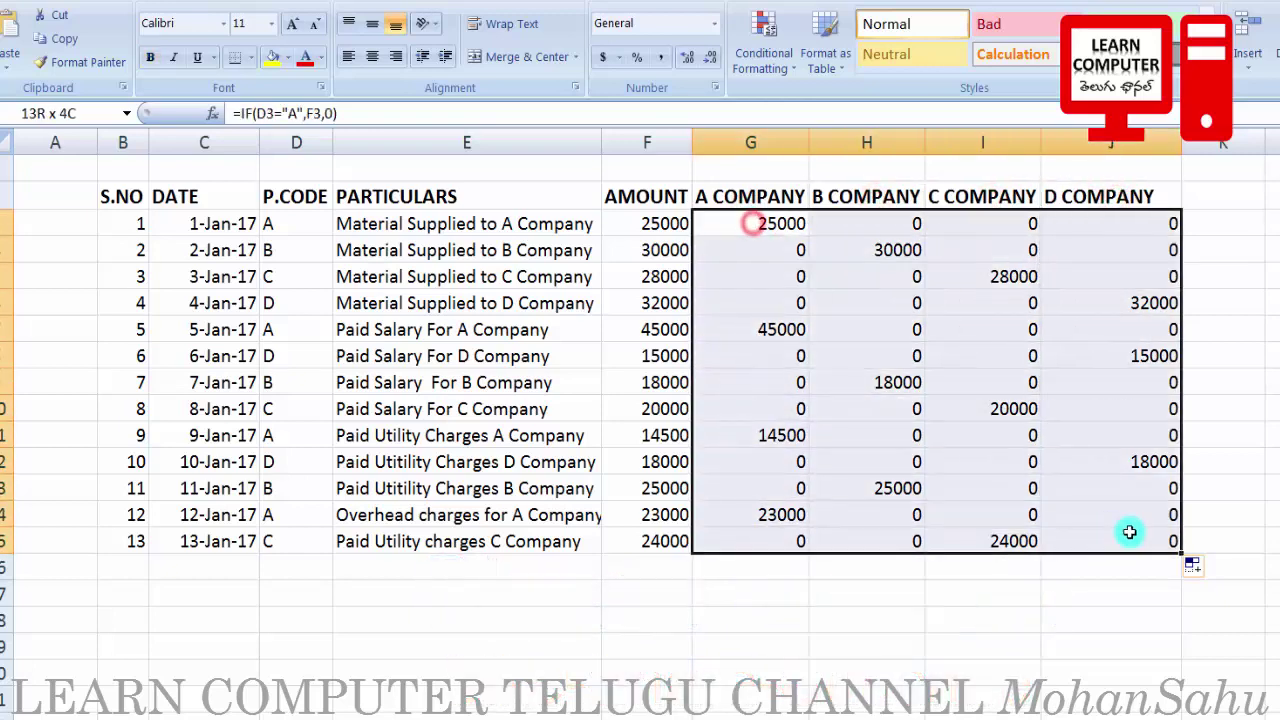
left_click_drag(657, 222, 780, 488)
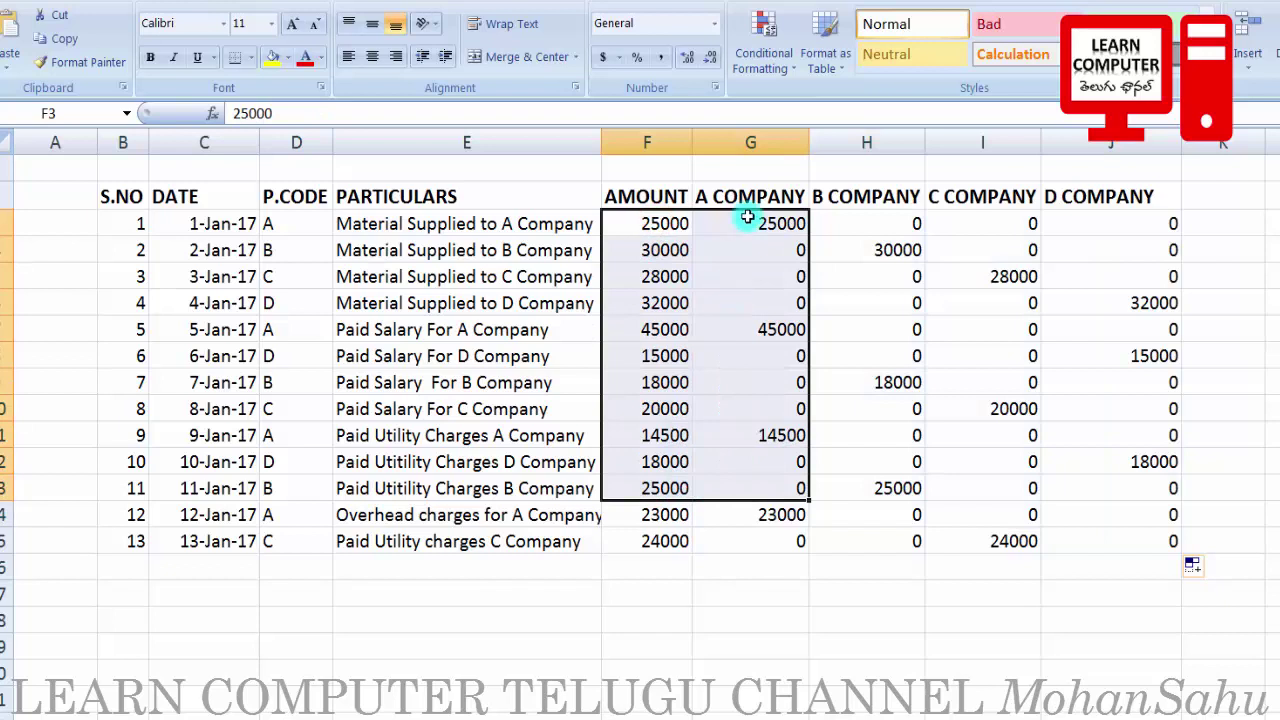
left_click_drag(747, 218, 1177, 546)
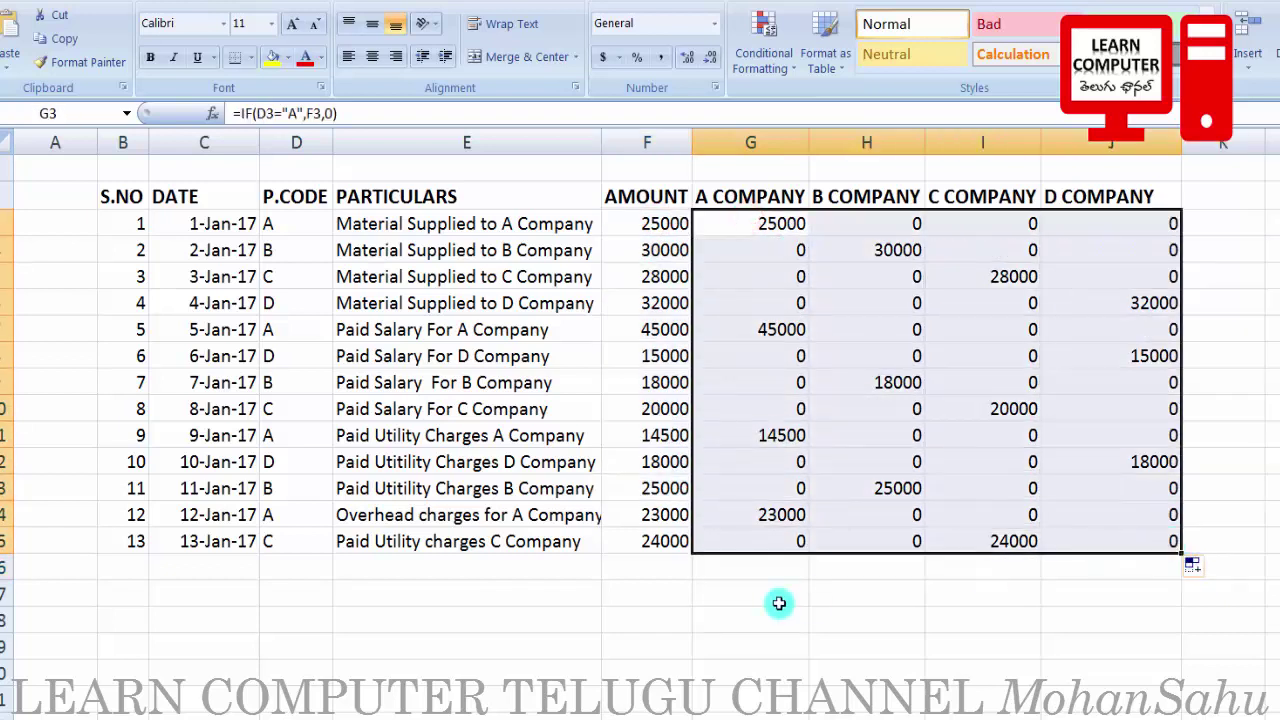
Step: Select cell E16 in the empty row below the table for the total label
left_click(737, 566)
left_click(849, 566)
left_click(946, 565)
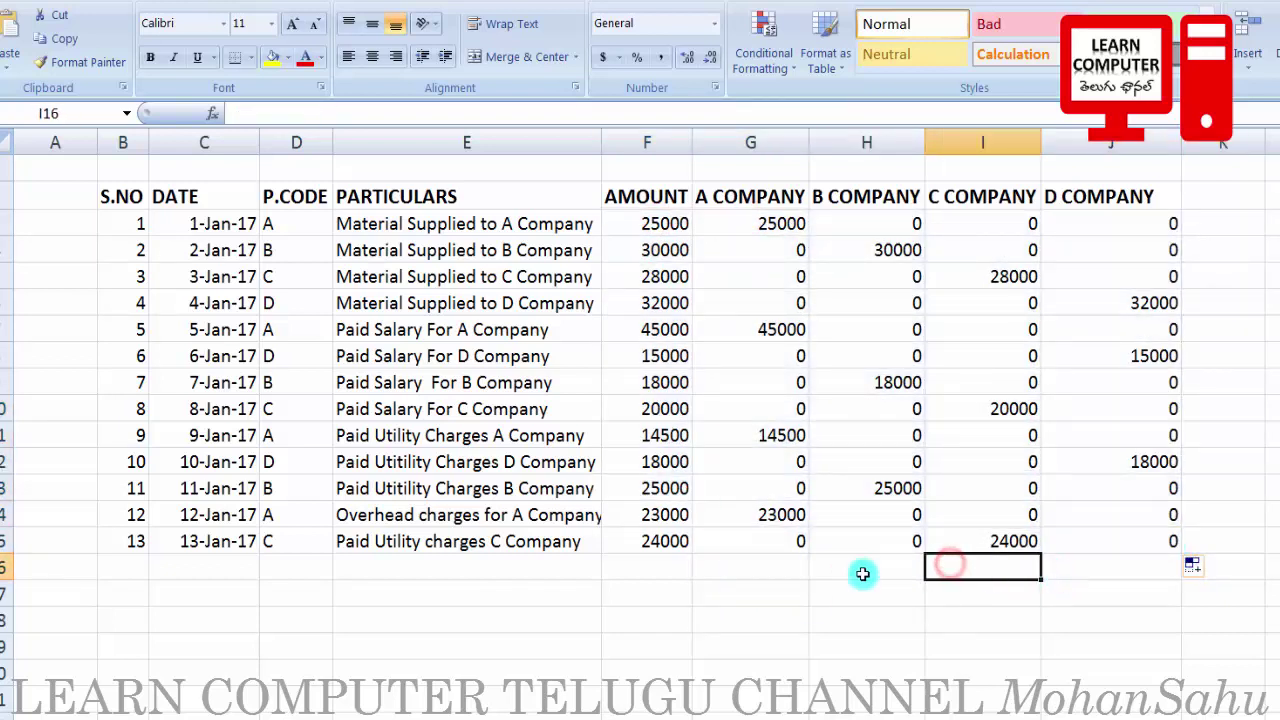
left_click(497, 566)
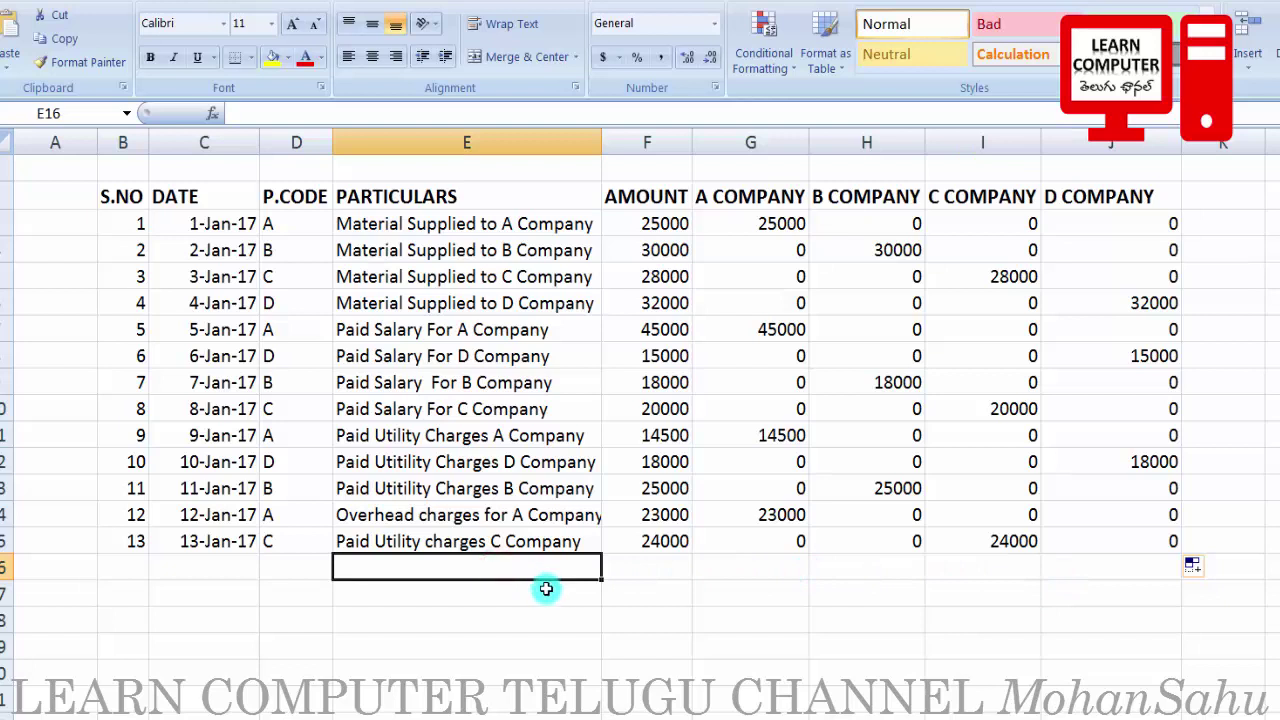
Step: Type TOTAL in E16 and AutoSum the AMOUNT column in F16 to 317500
type("t")
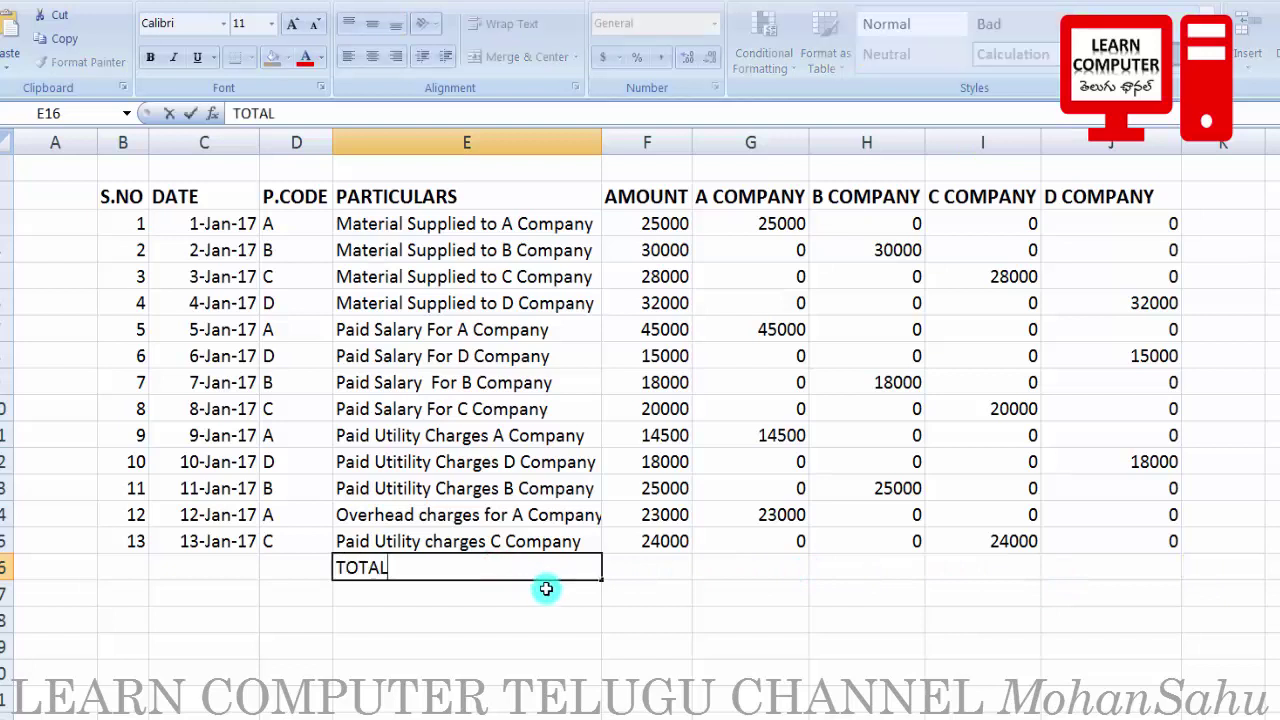
type("OTAL")
key("Return")
left_click(638, 565)
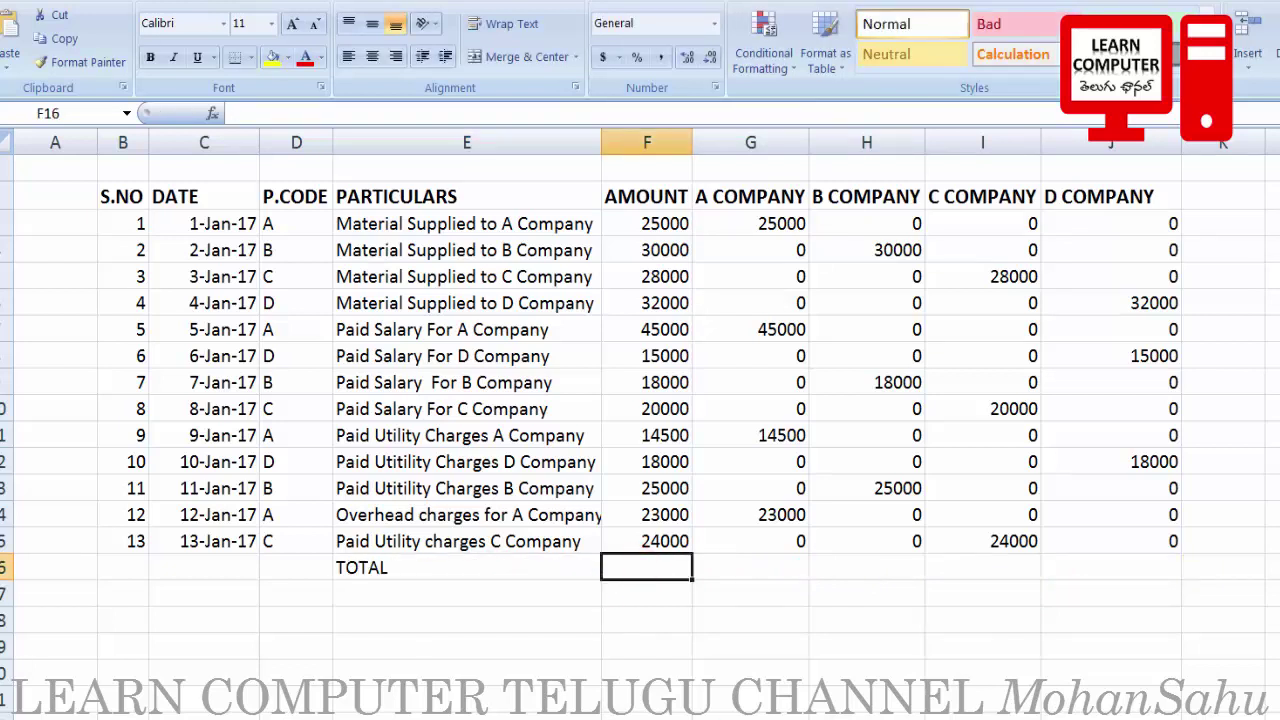
key("alt+equal")
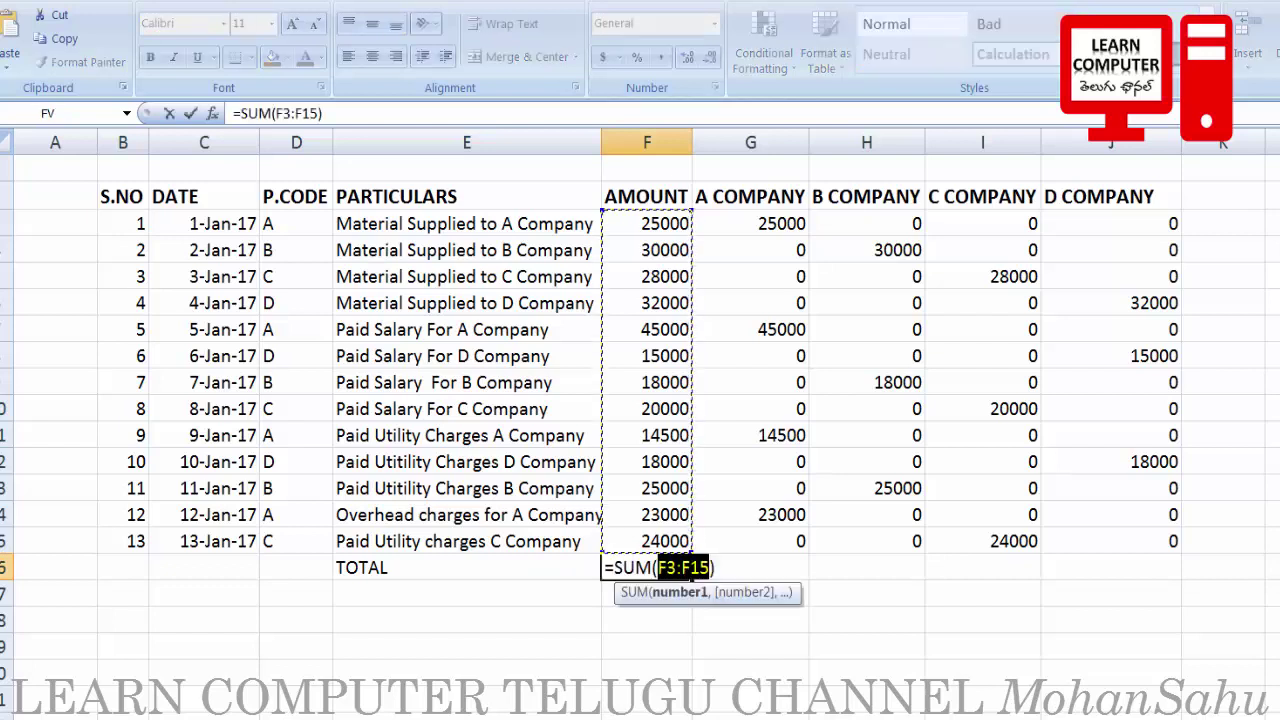
key("Return")
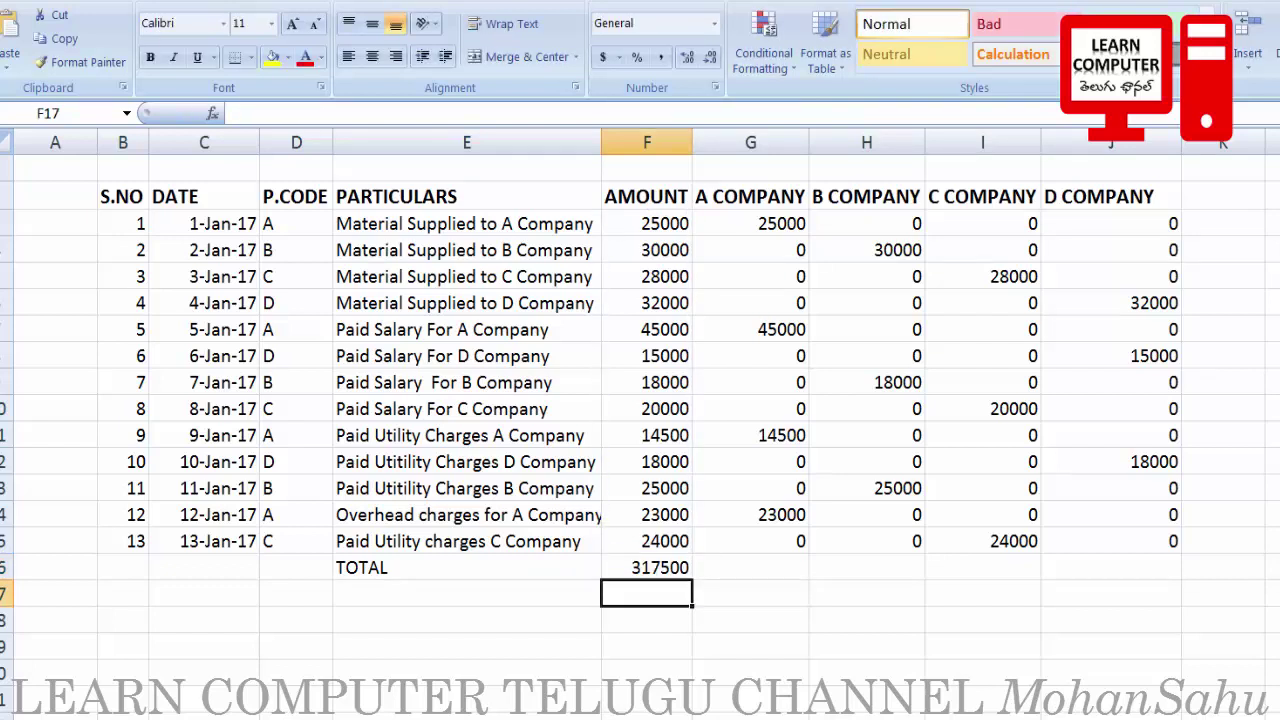
Step: AutoSum the A and B COMPANY columns, then copy the total formula across to J16
left_click(772, 563)
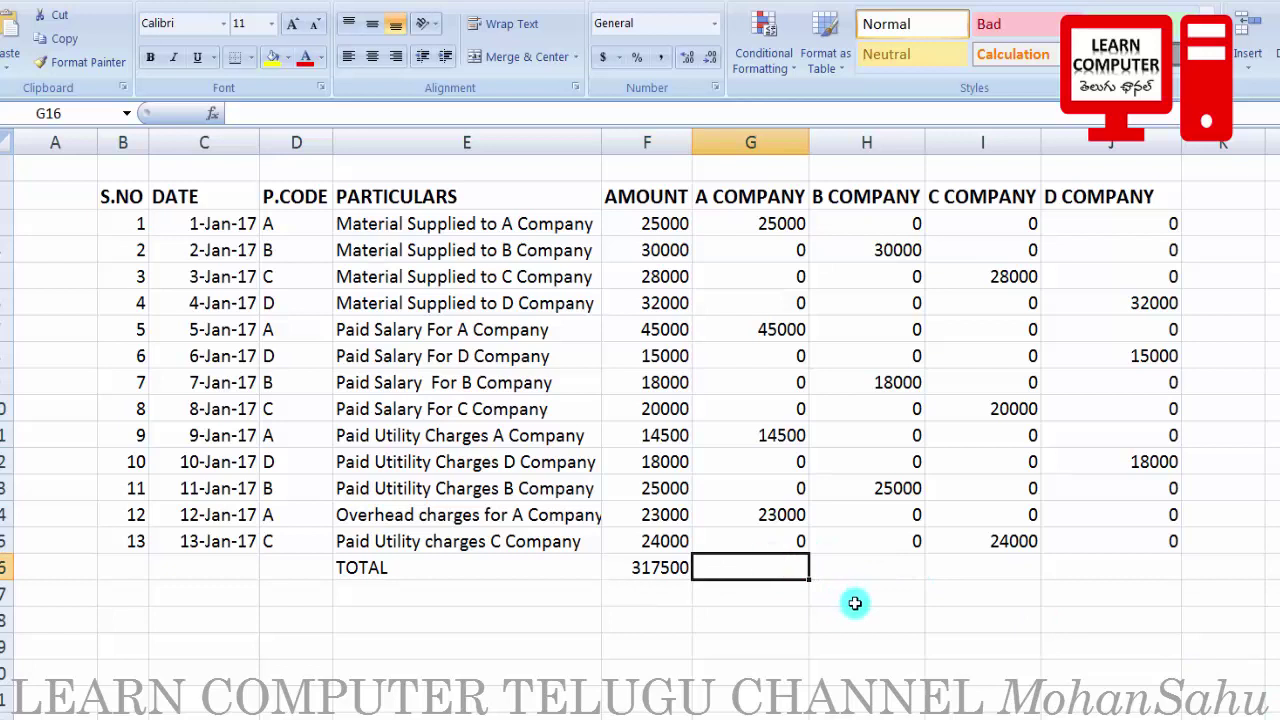
key("alt+equal")
key("Return")
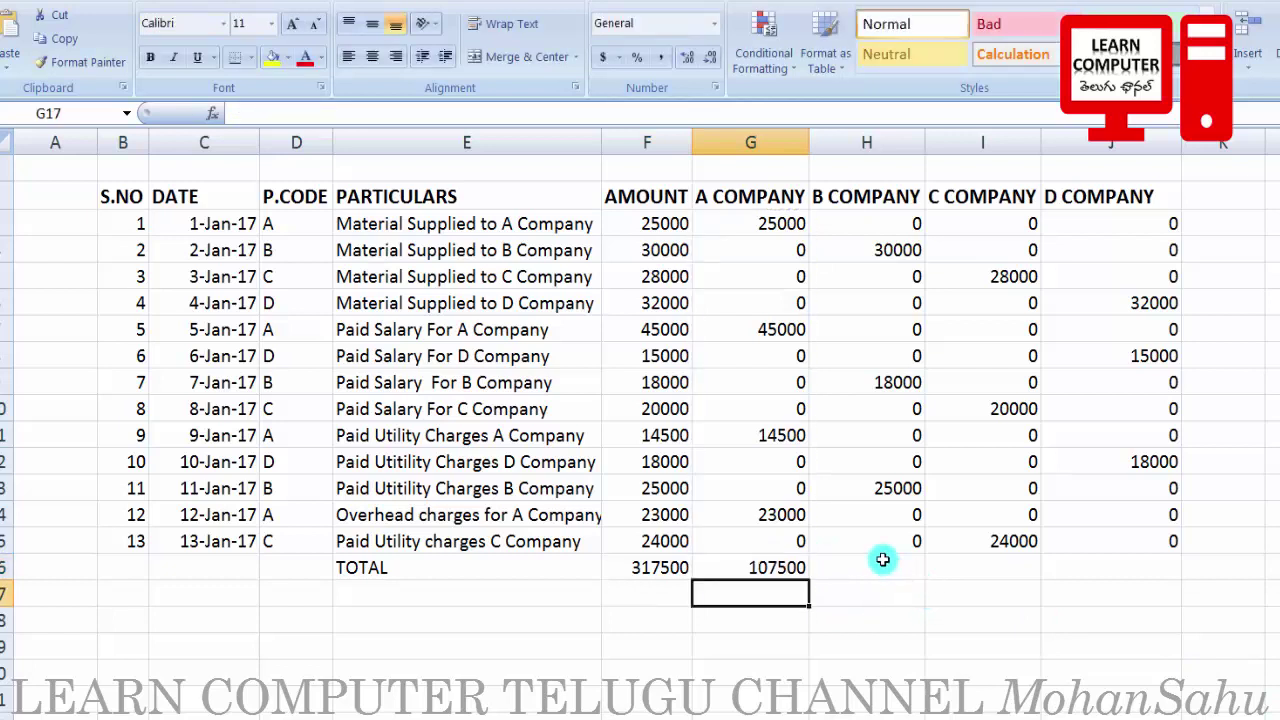
left_click(881, 562)
key("alt+equal")
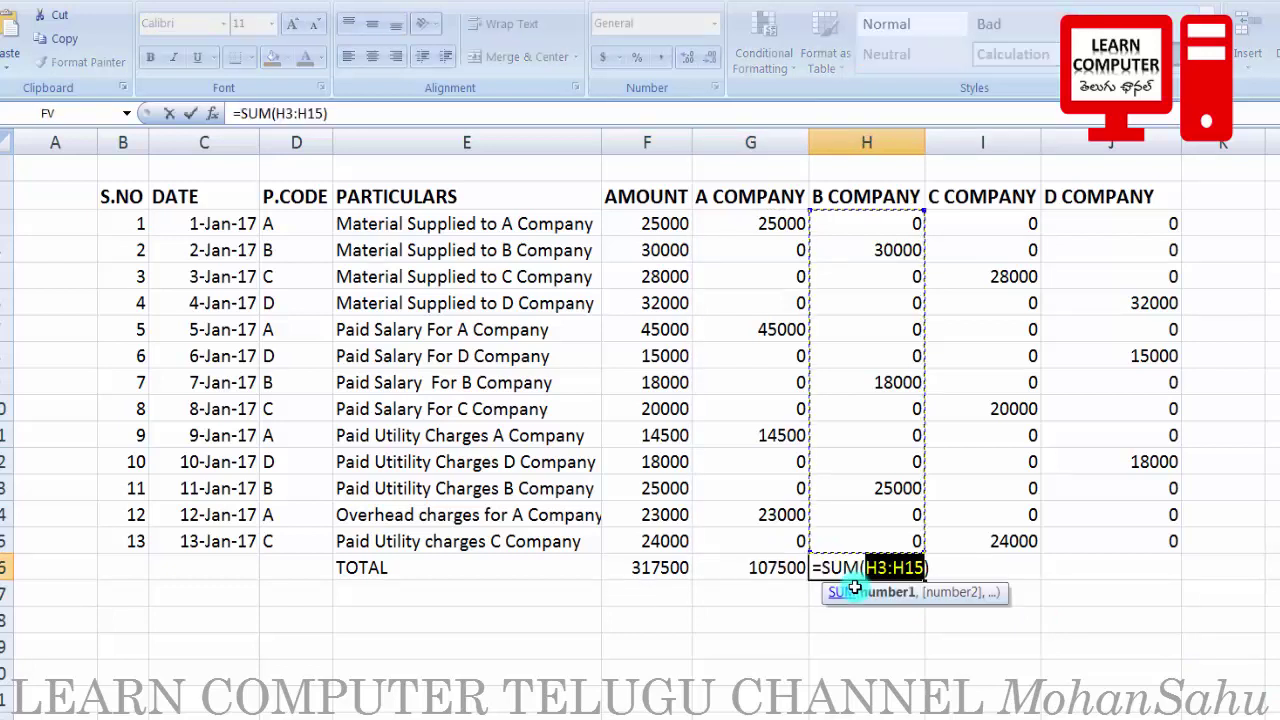
key("Return")
left_click(890, 568)
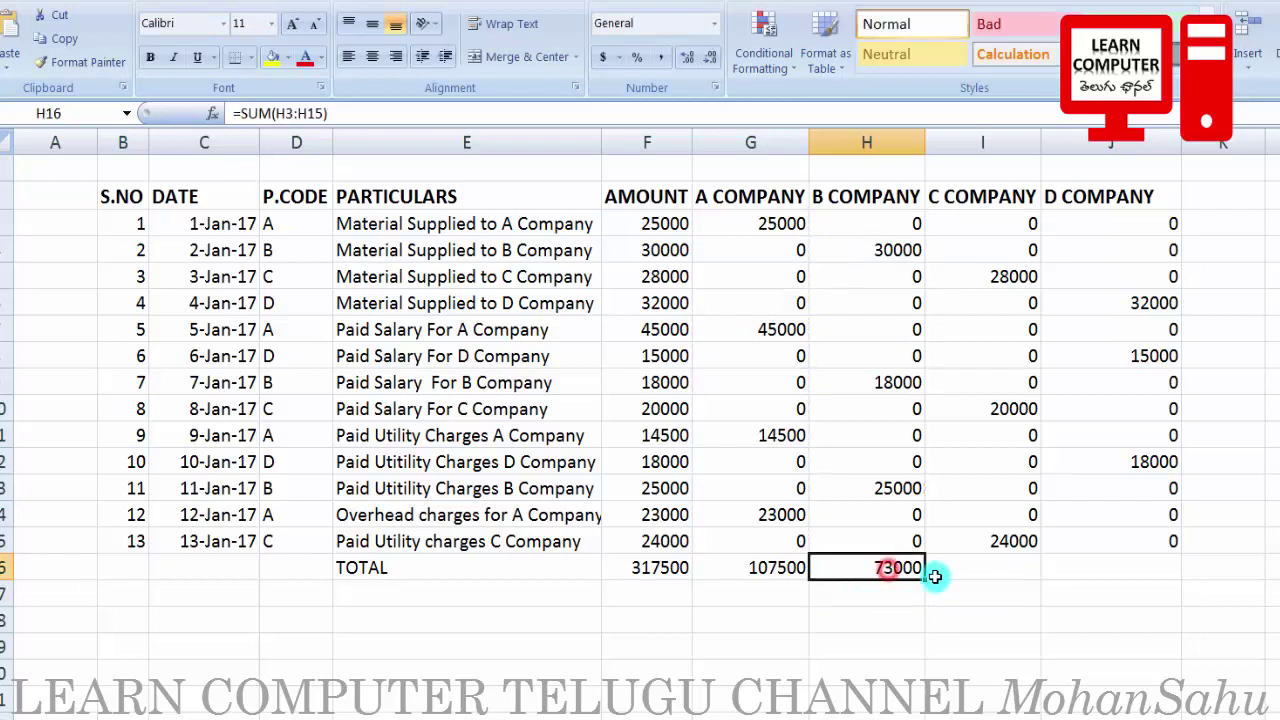
left_click_drag(1207, 580, 1207, 580)
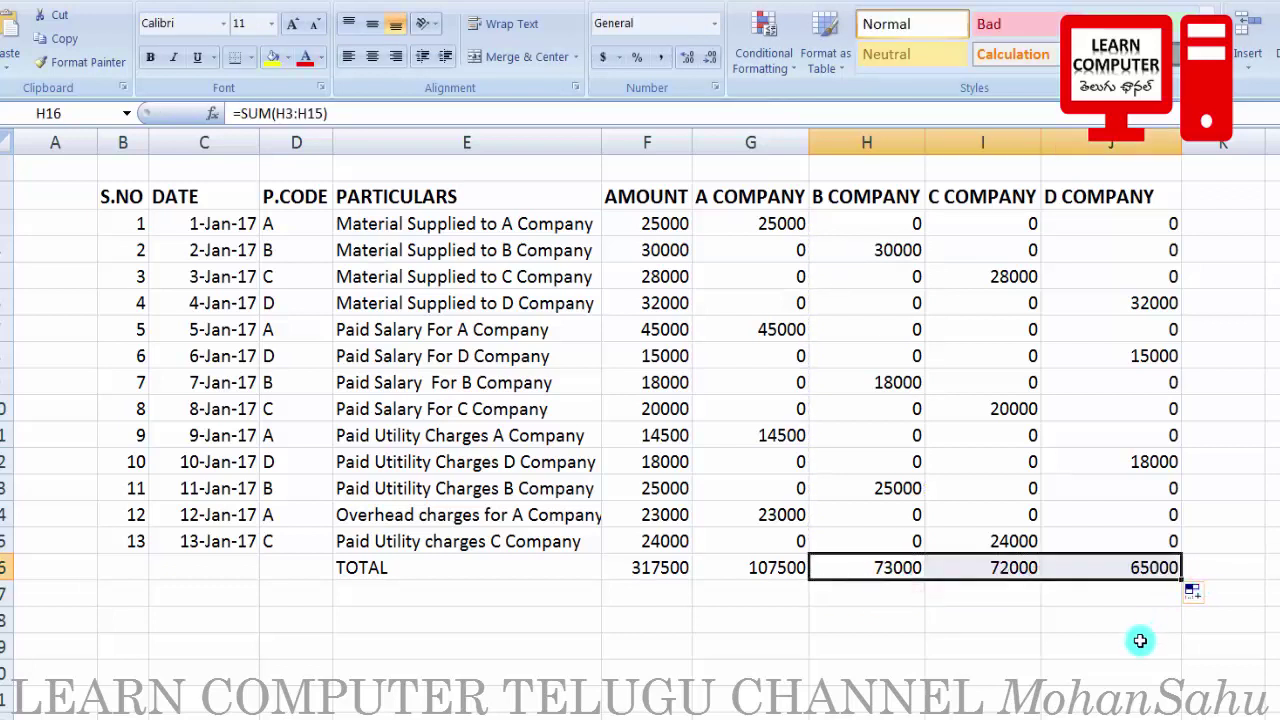
Step: Verify the company totals in row 16, such as A 107500 and D 65000
left_click(1137, 643)
left_click(1122, 567)
left_click(840, 578)
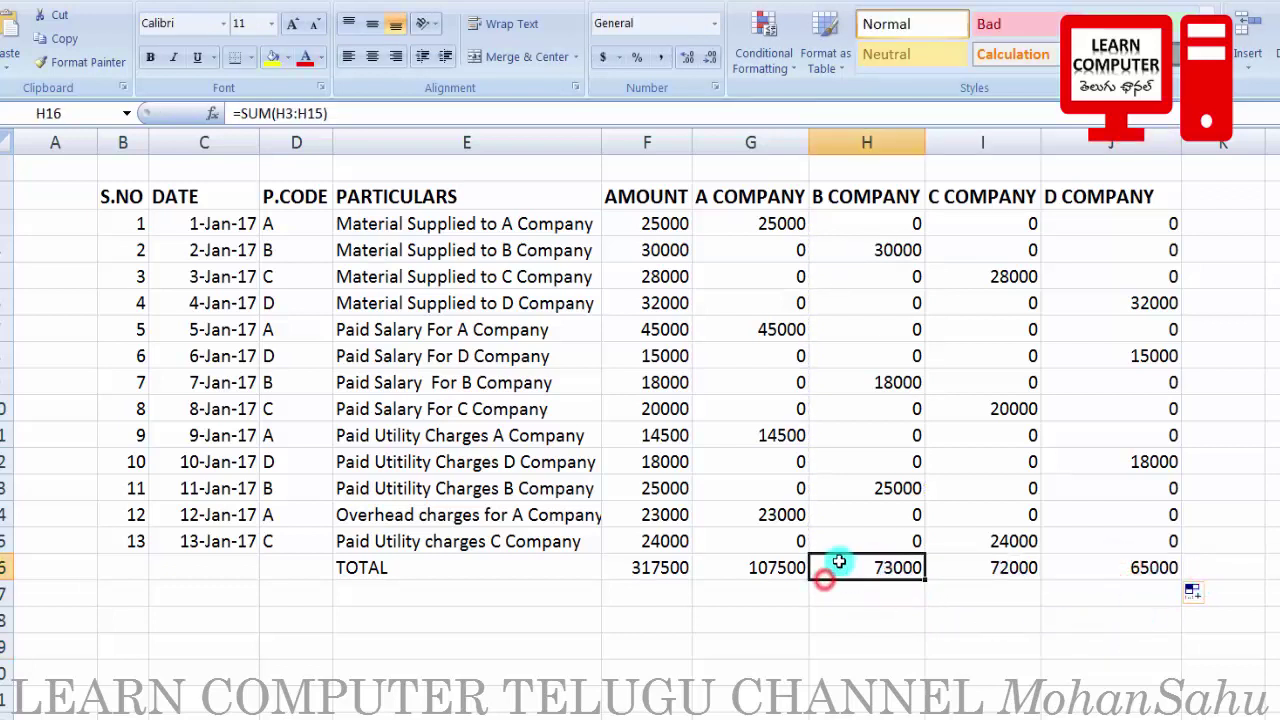
left_click(732, 560)
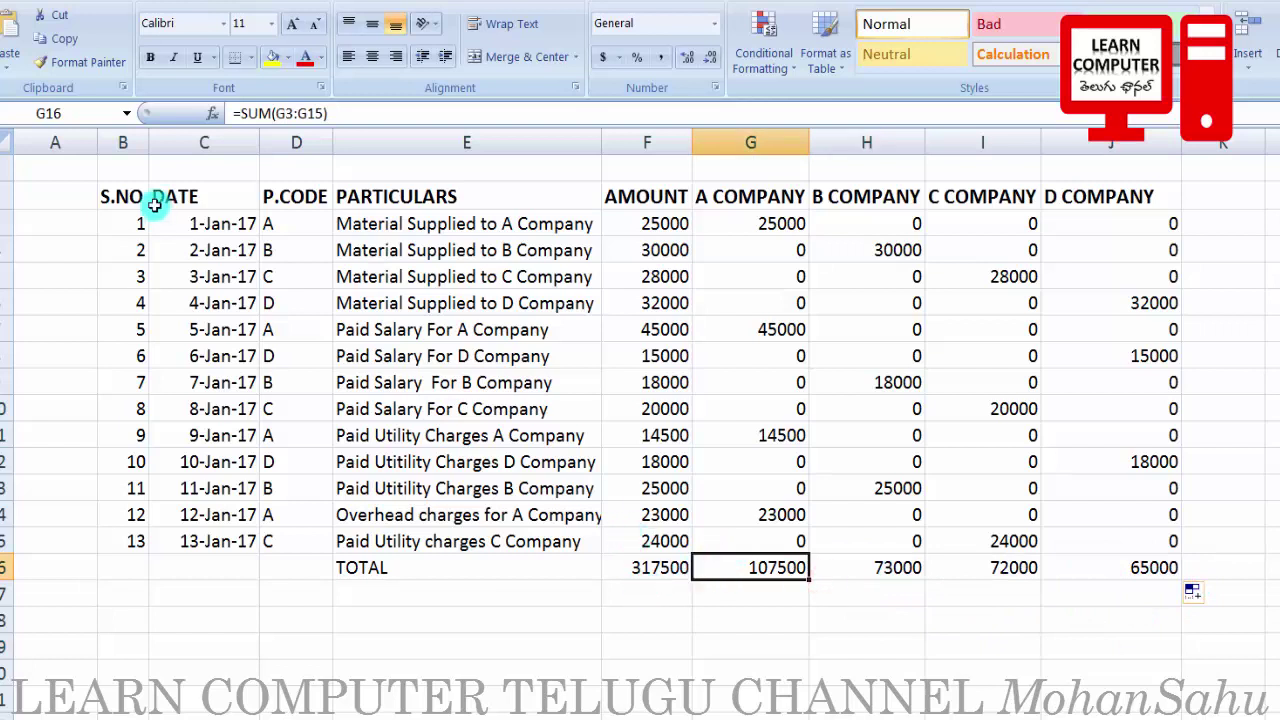
left_click_drag(128, 169, 1089, 170)
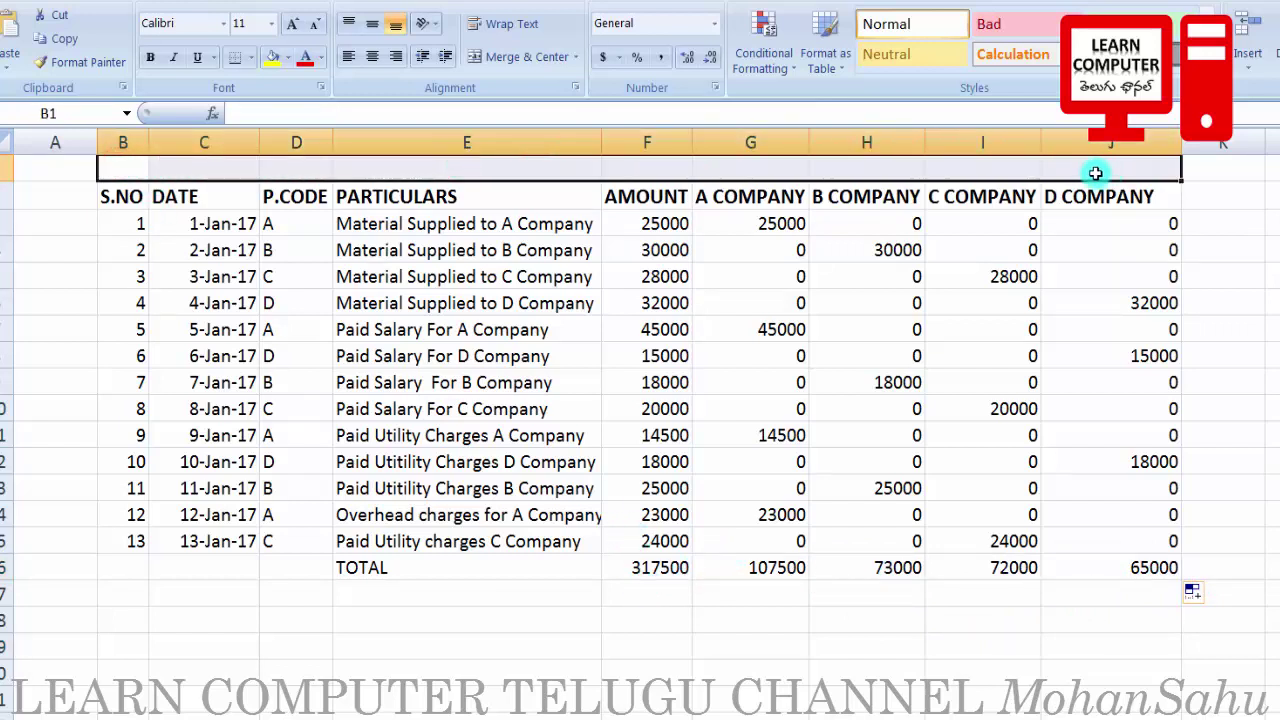
Step: Merge the title row and enter 'NET VISTA ENTERPRISES PVT LTD' at 20 pt with light green fill
left_click(512, 57)
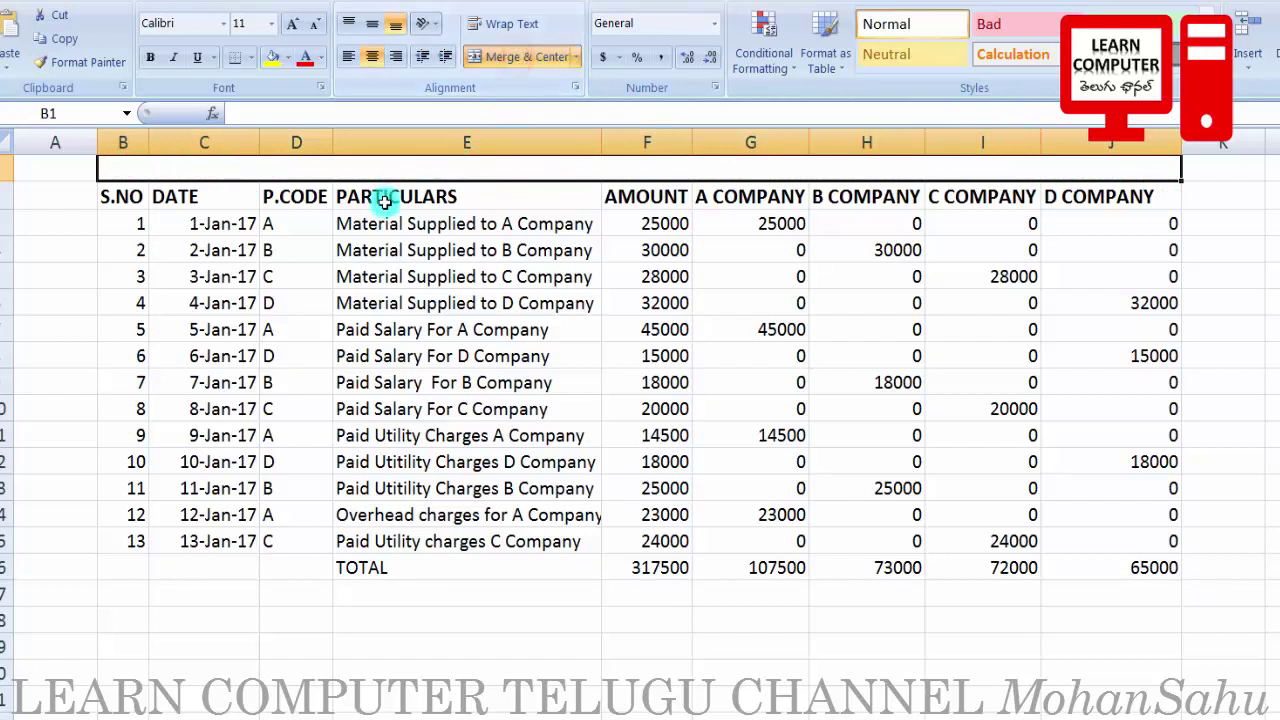
type("N")
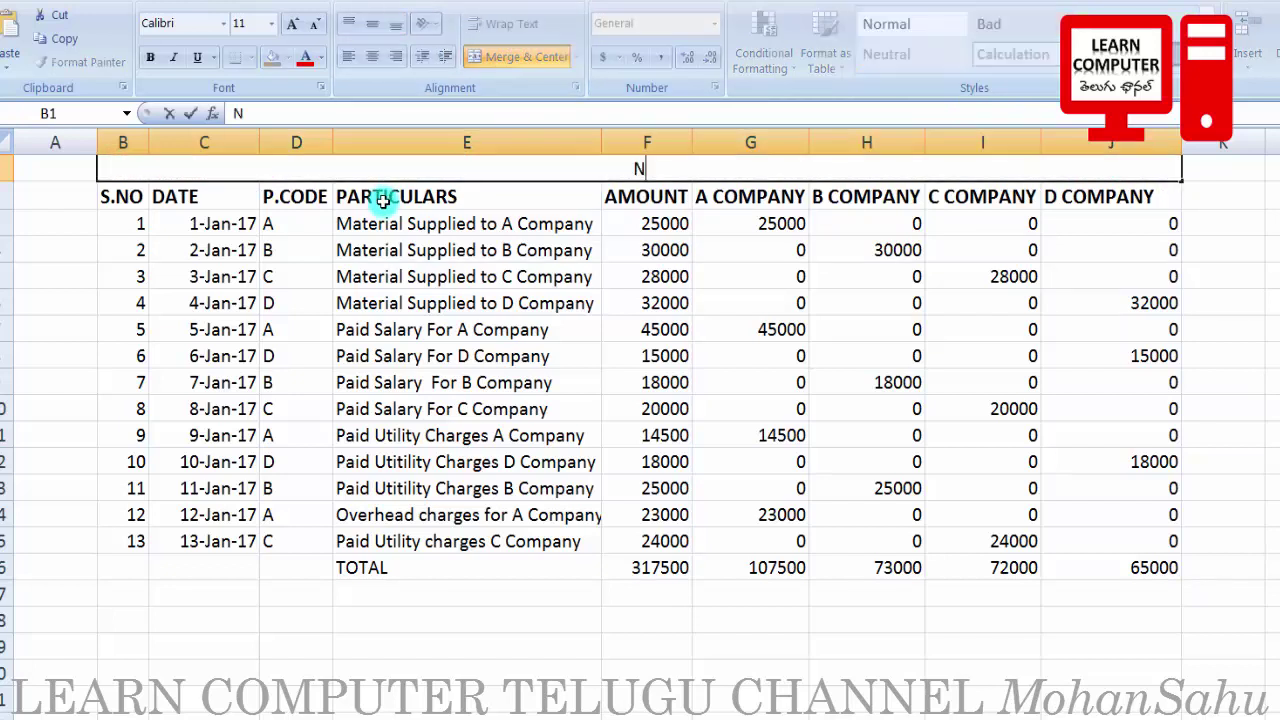
type("ET VISTA ENTERPRISES PVT LTD")
key("Return")
left_click(425, 168)
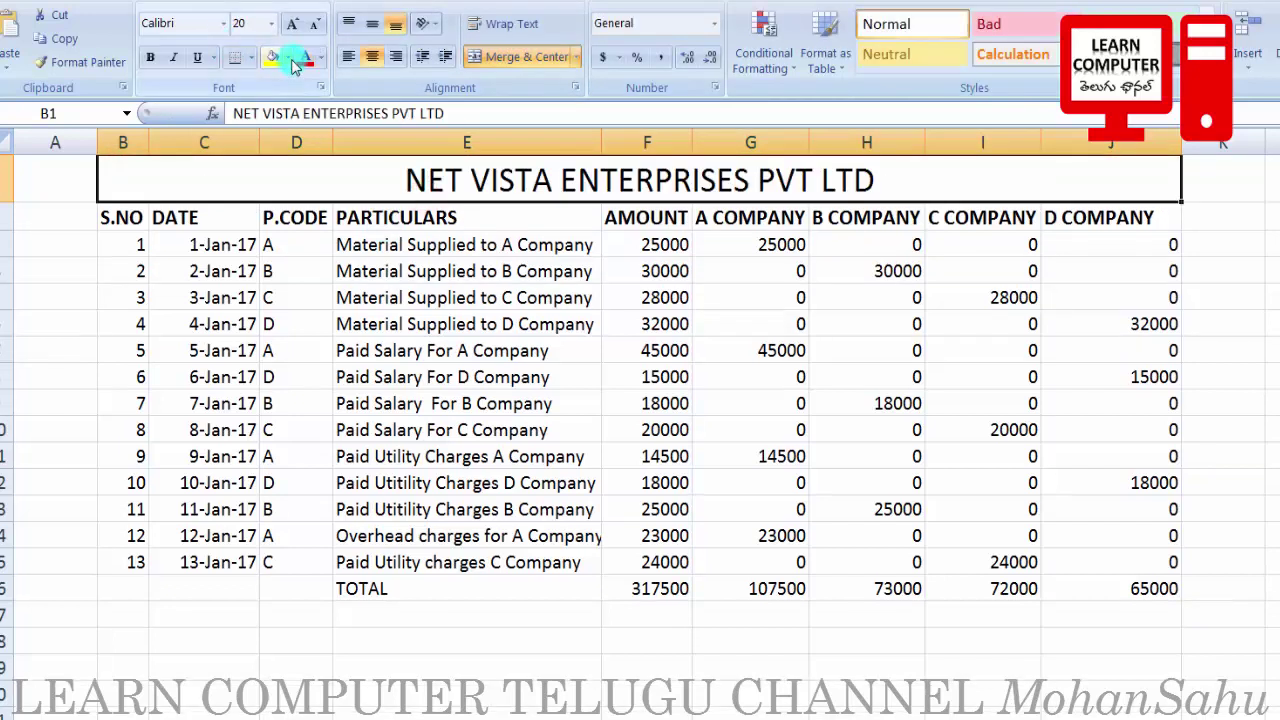
left_click(288, 58)
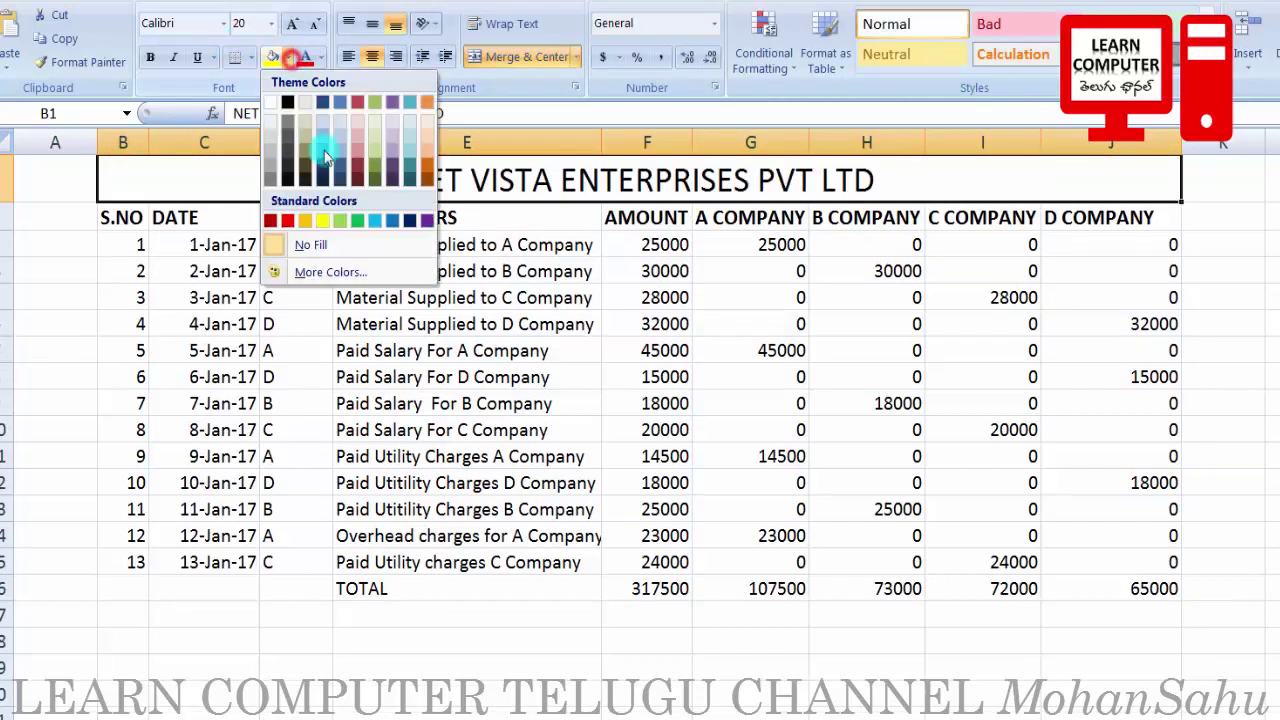
left_click(347, 226)
left_click(443, 428)
Step: Make the TOTAL row E16:J16 bold and apply the Calculation cell style
left_click(411, 590)
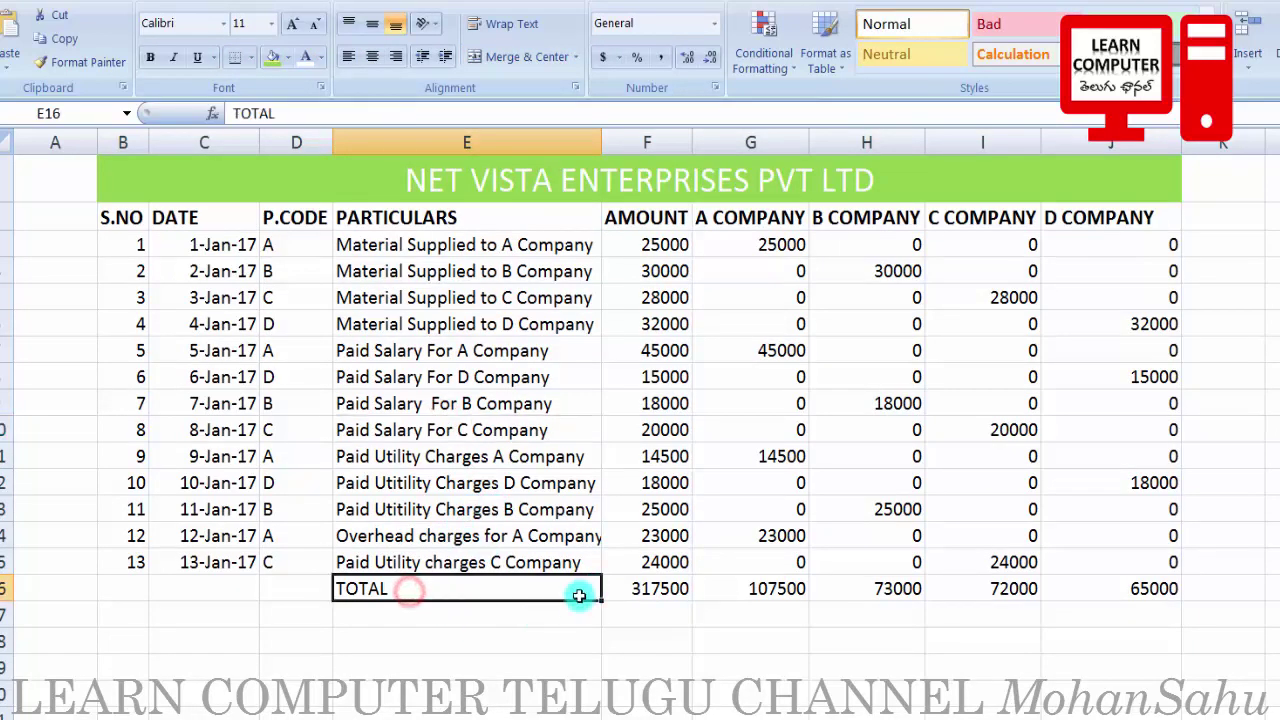
left_click(1181, 592, "shift")
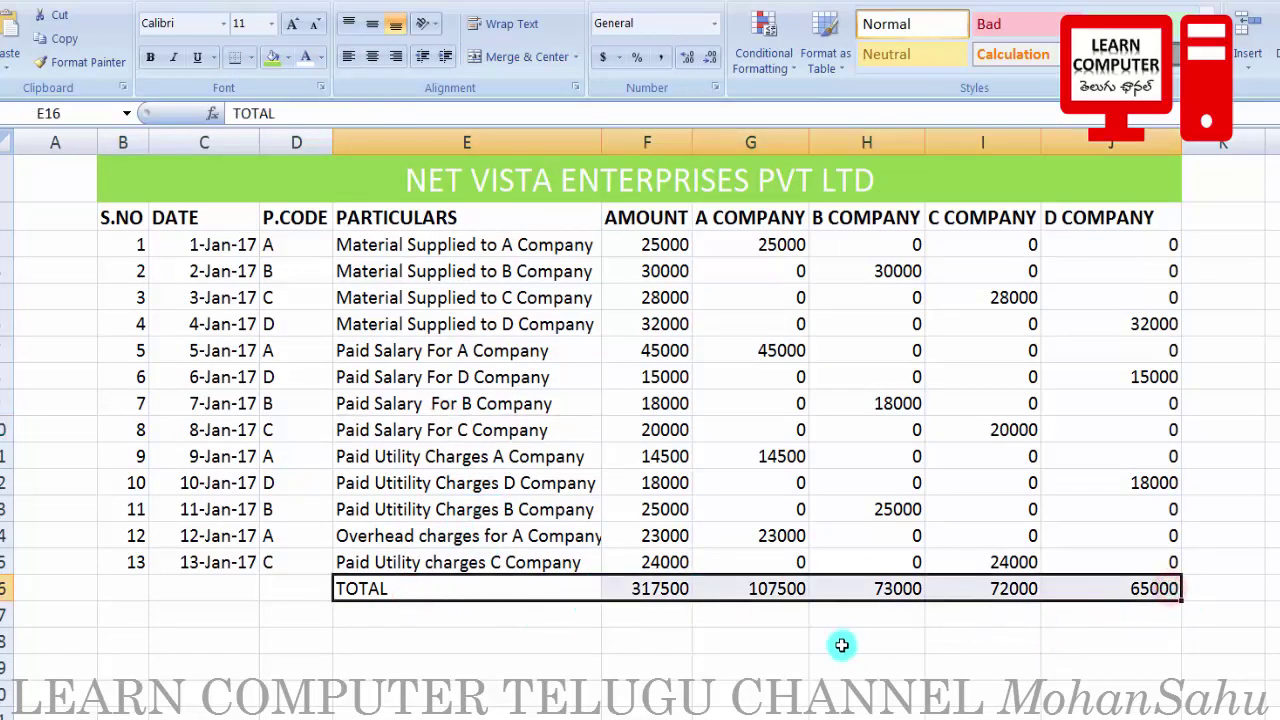
key("ctrl+b")
left_click(709, 640)
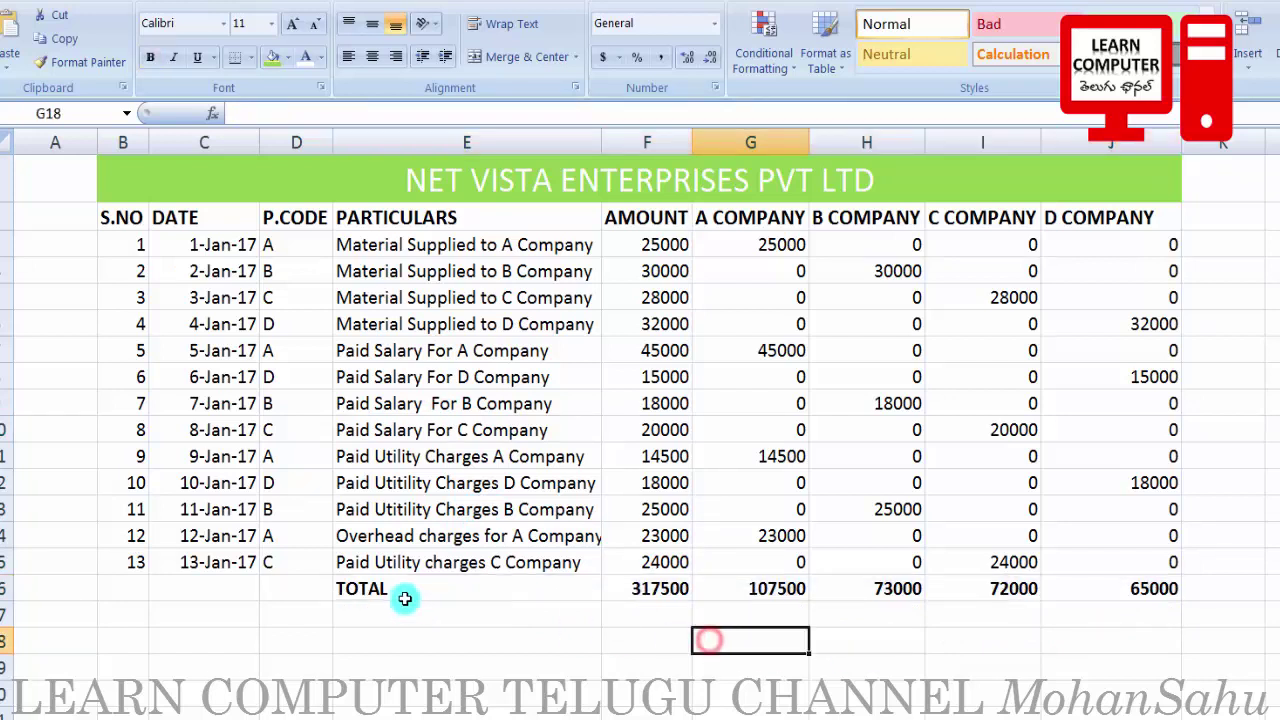
left_click(399, 588)
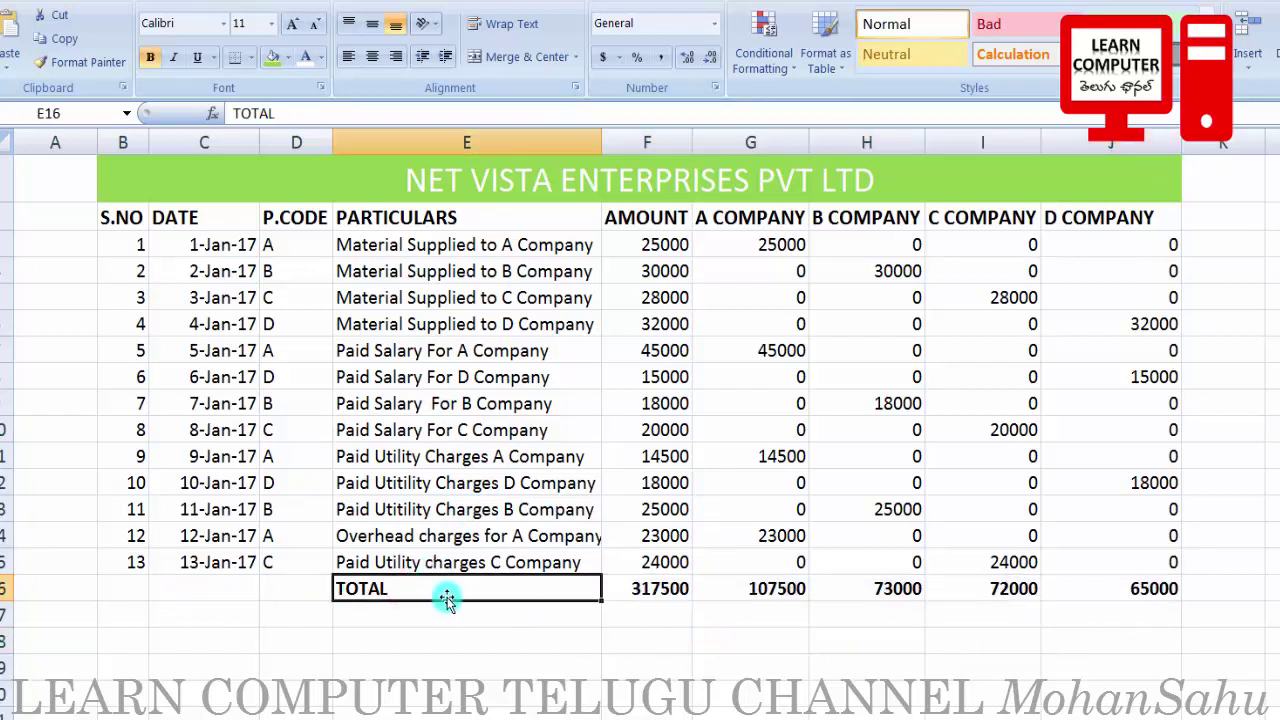
left_click_drag(446, 598, 1140, 588)
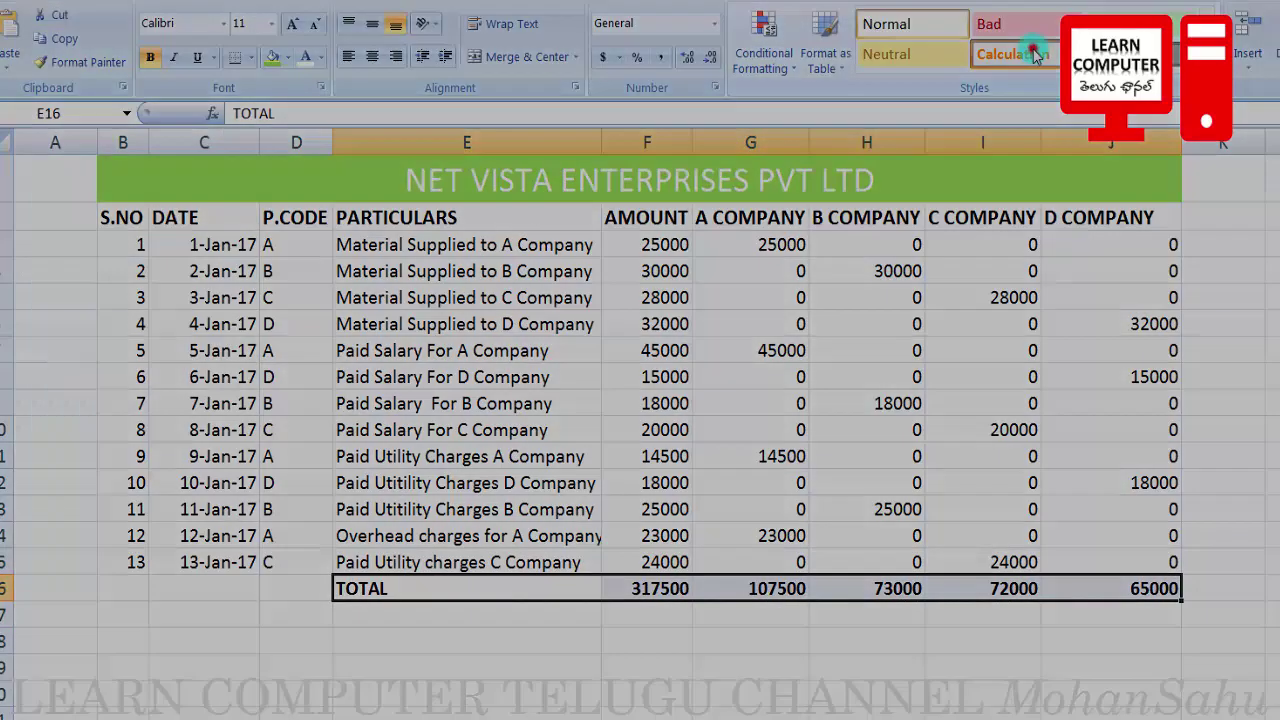
left_click(1036, 54)
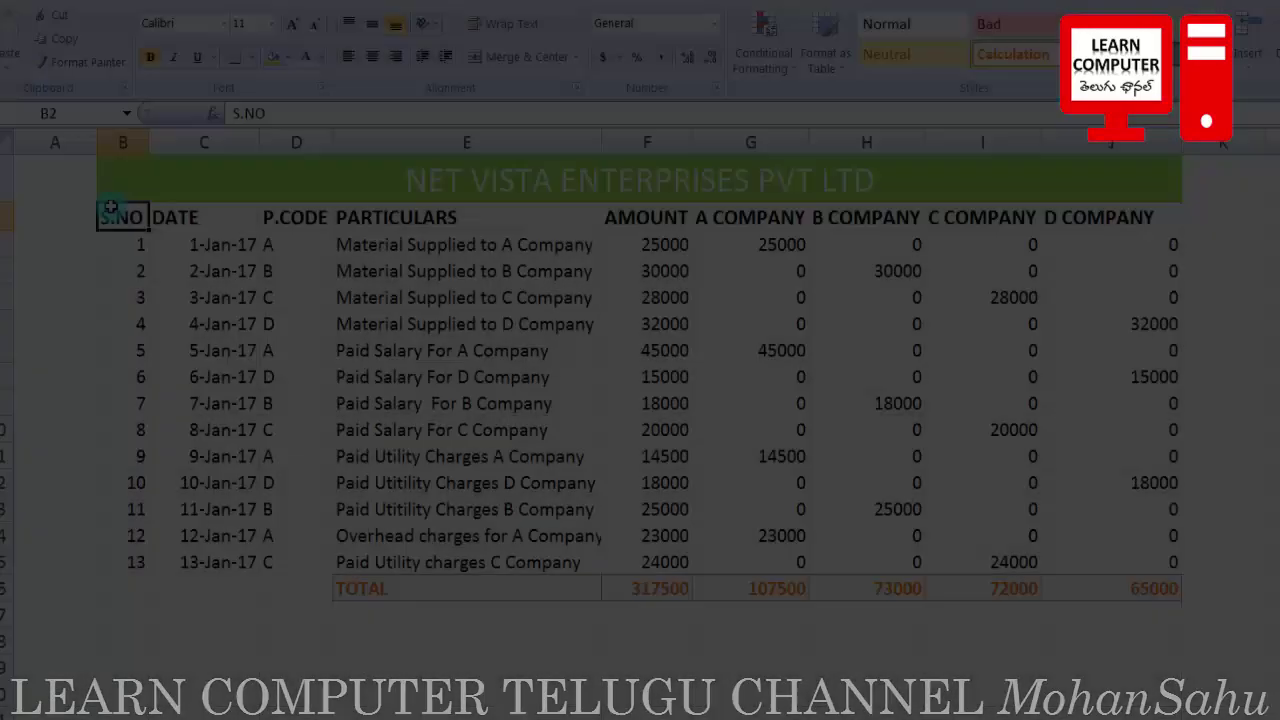
Step: Apply All Borders to the whole table B2:J16
left_click_drag(110, 215, 1165, 596)
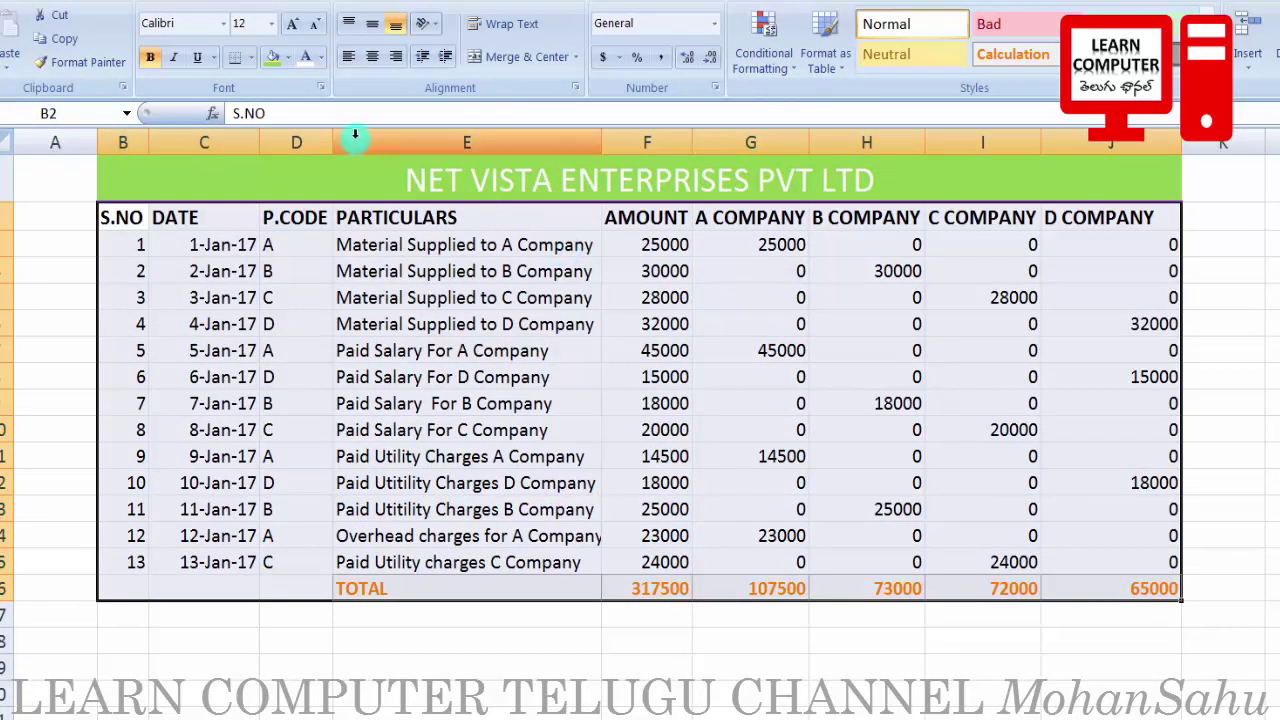
left_click(250, 59)
left_click(270, 232)
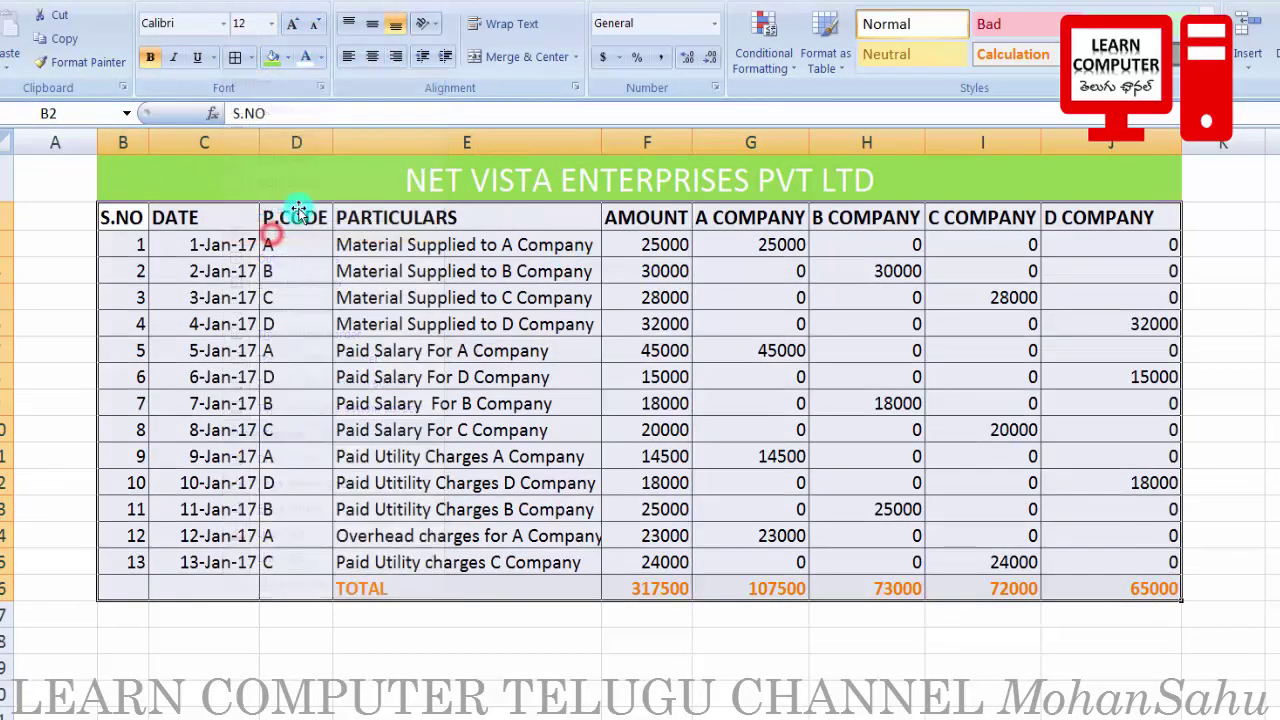
left_click(577, 432)
left_click(686, 610)
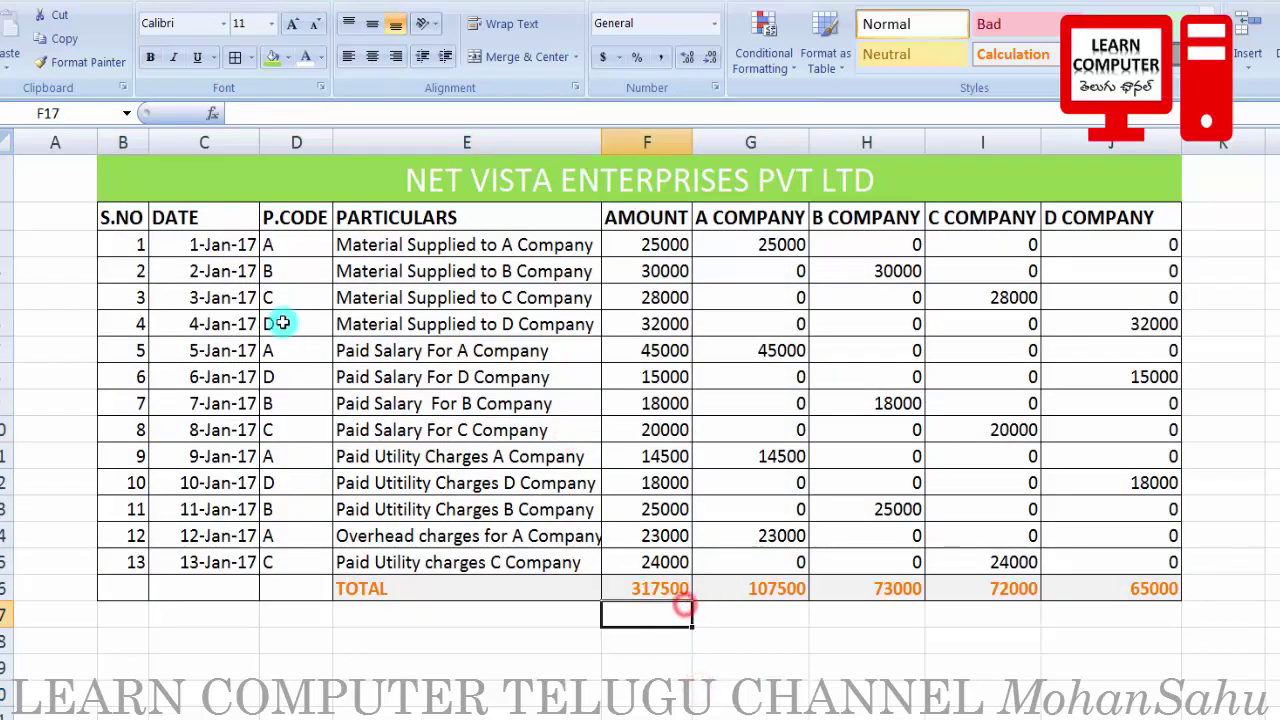
left_click(120, 195)
left_click(135, 216)
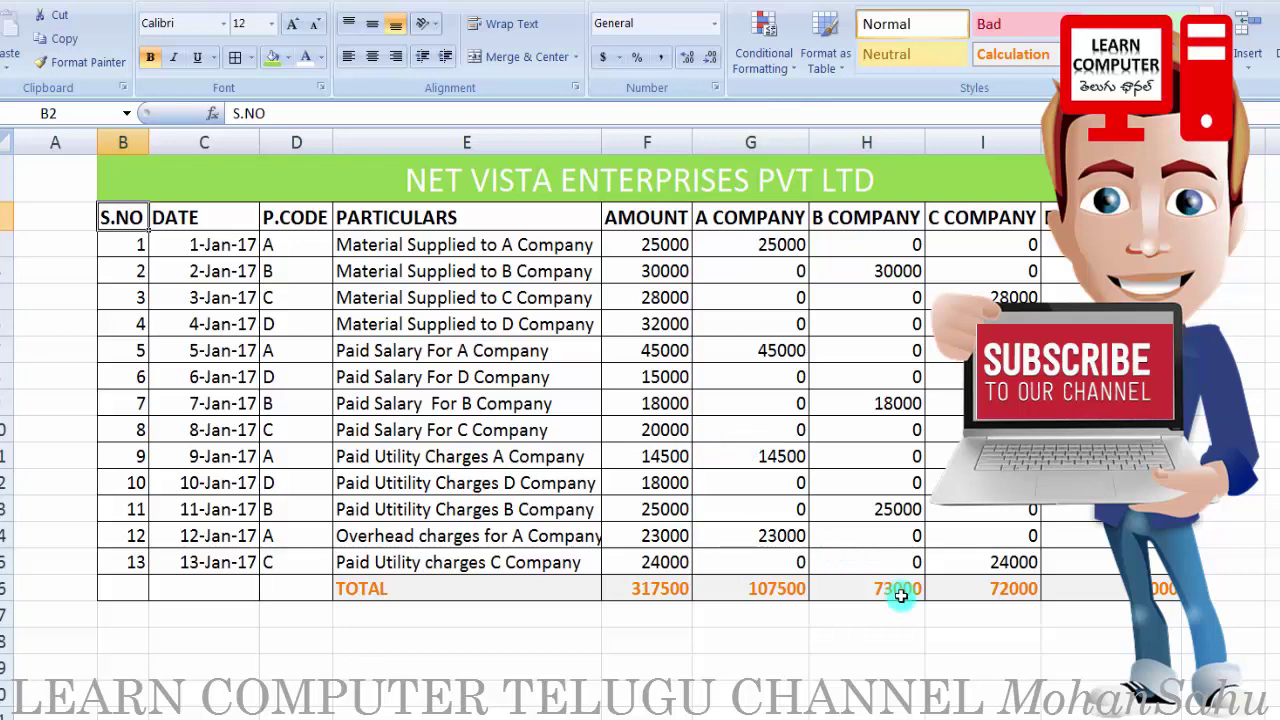
left_click(733, 236)
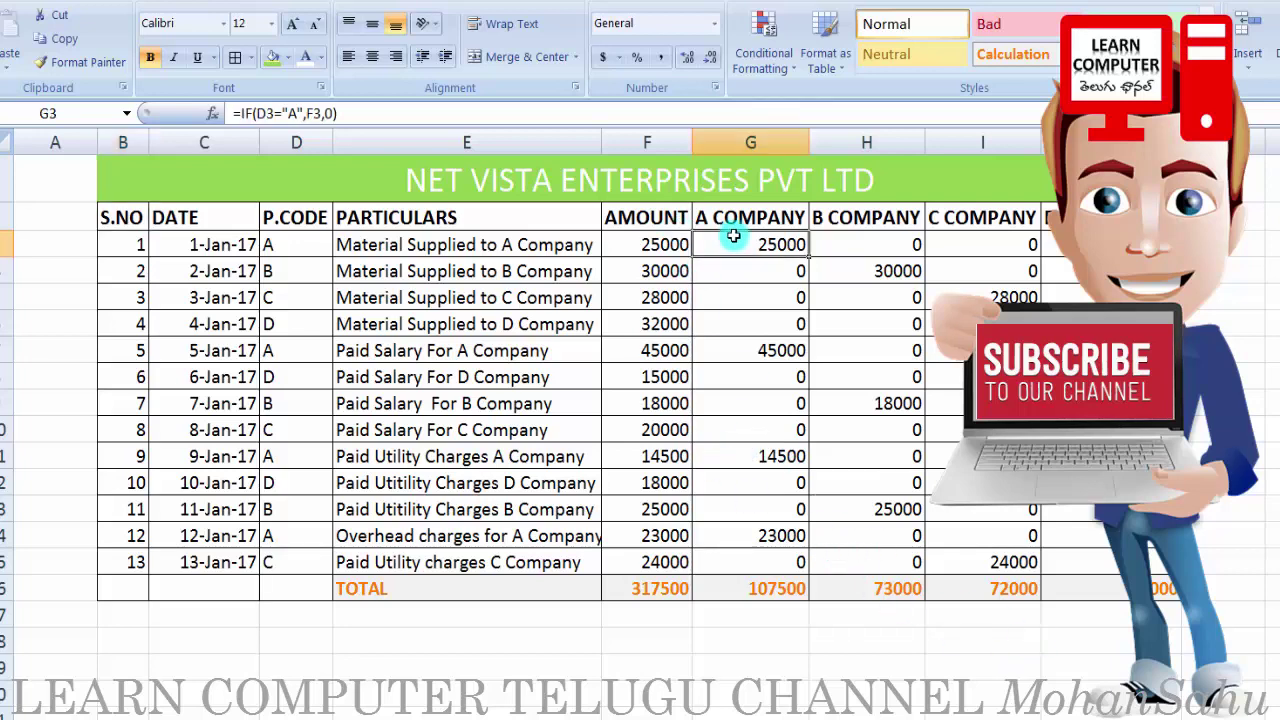
left_click(850, 265)
left_click(997, 297)
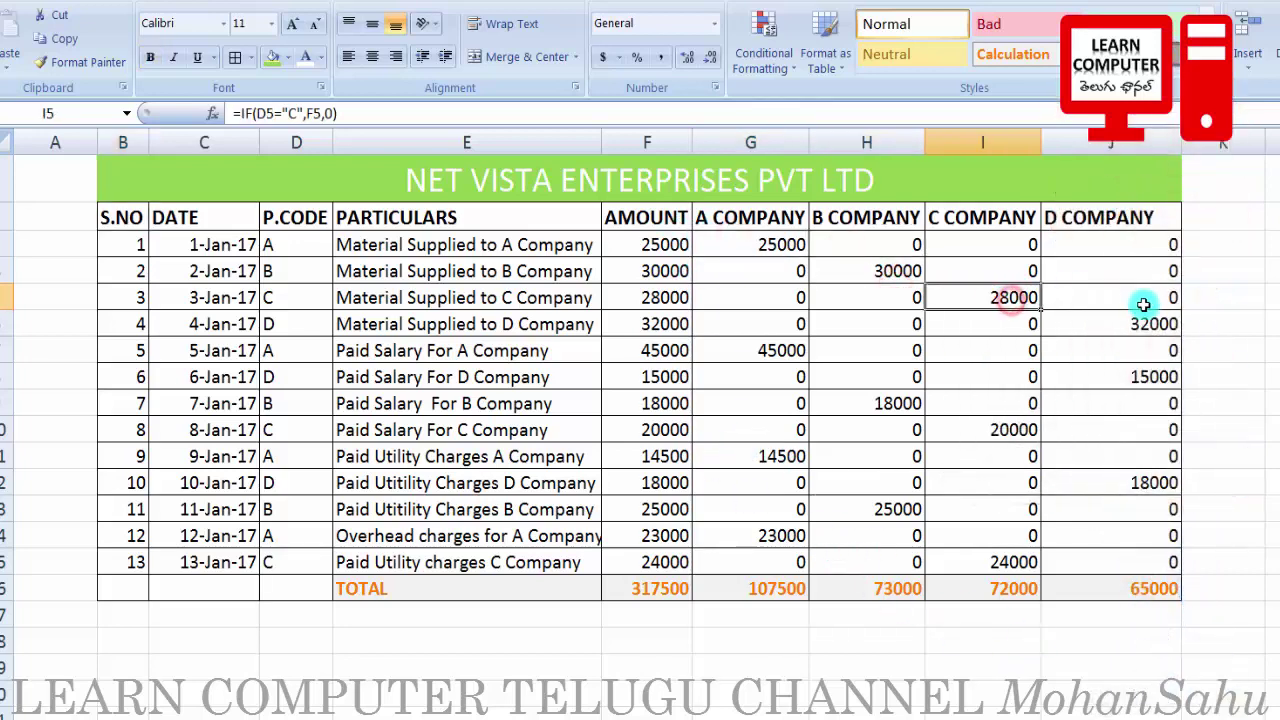
left_click(1142, 300)
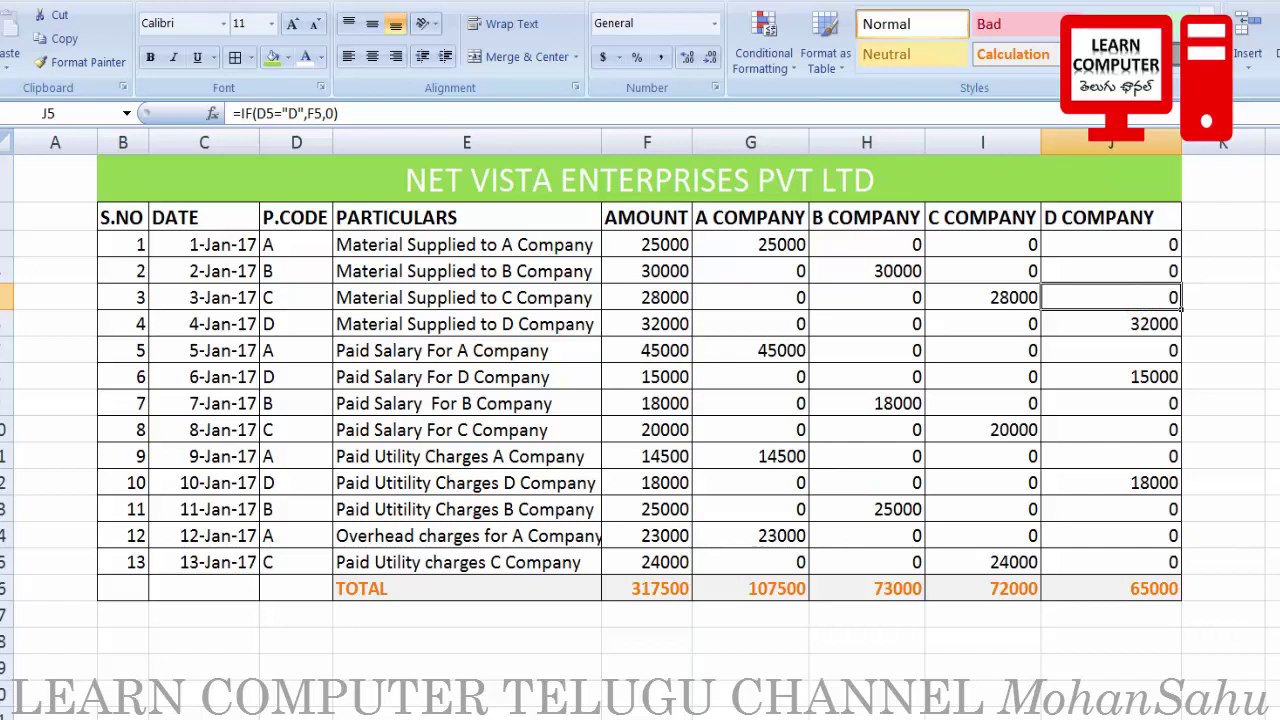